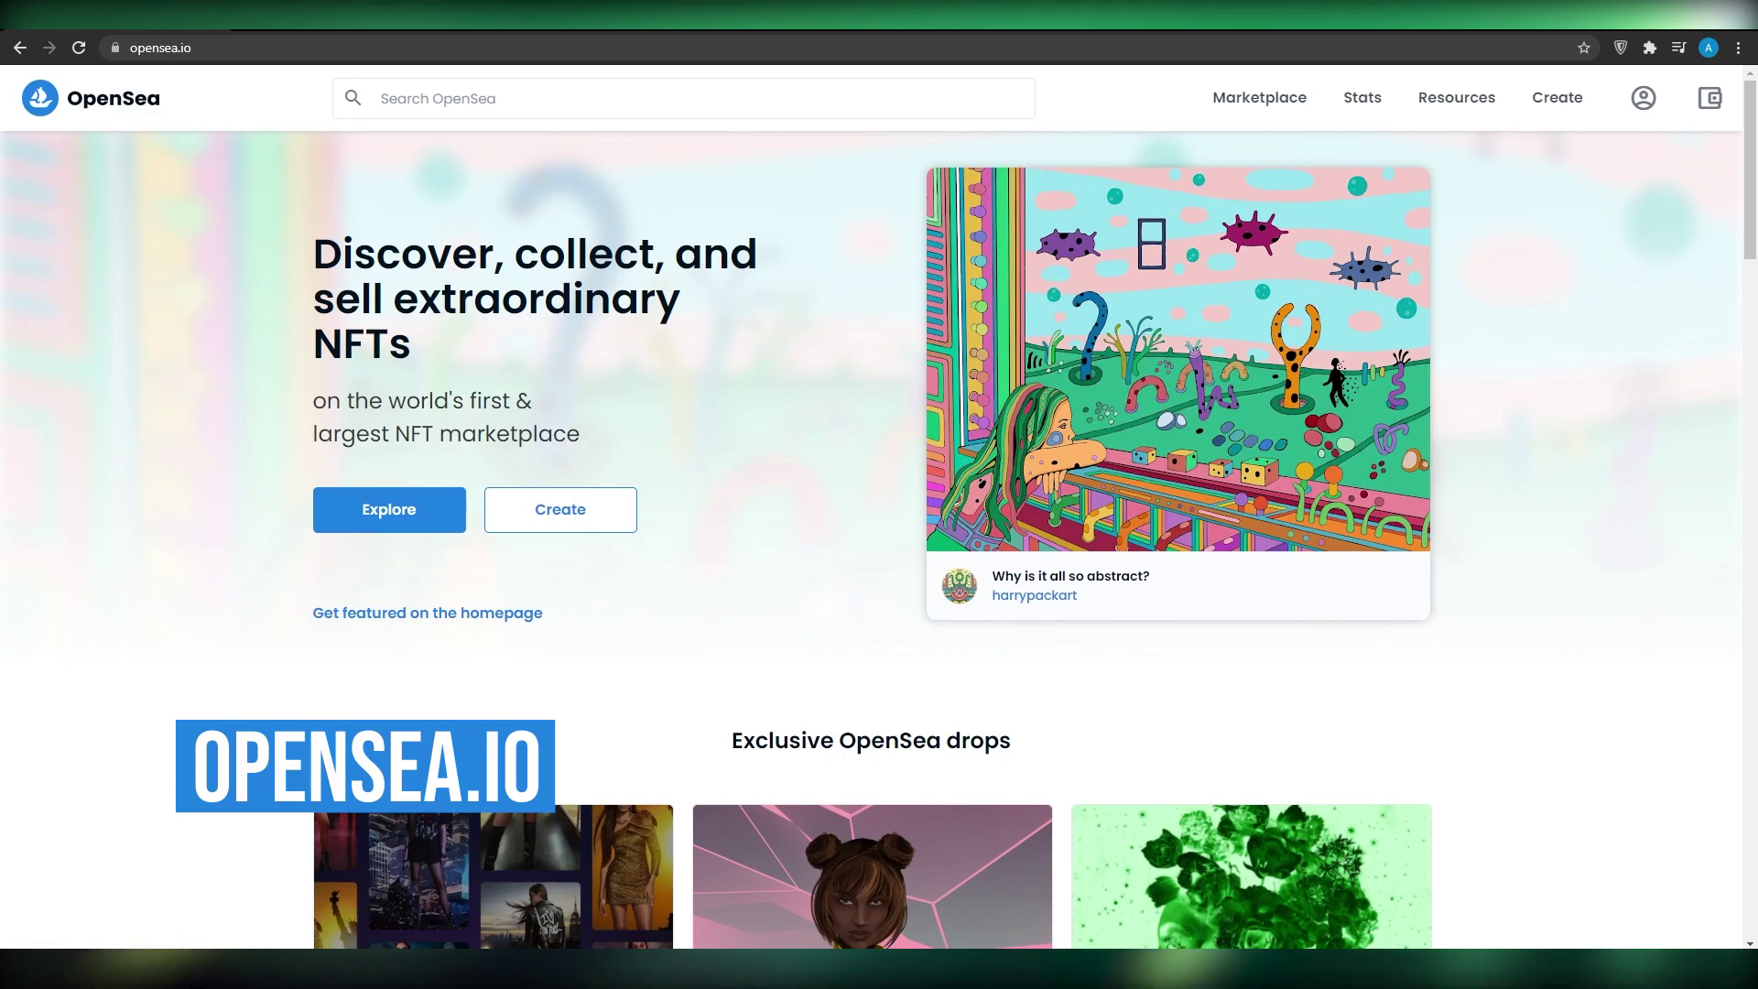
- Look over the Create new item form from the media upload area to the item traits
{"action": "mouse_move", "coordinate": [1643, 98]}
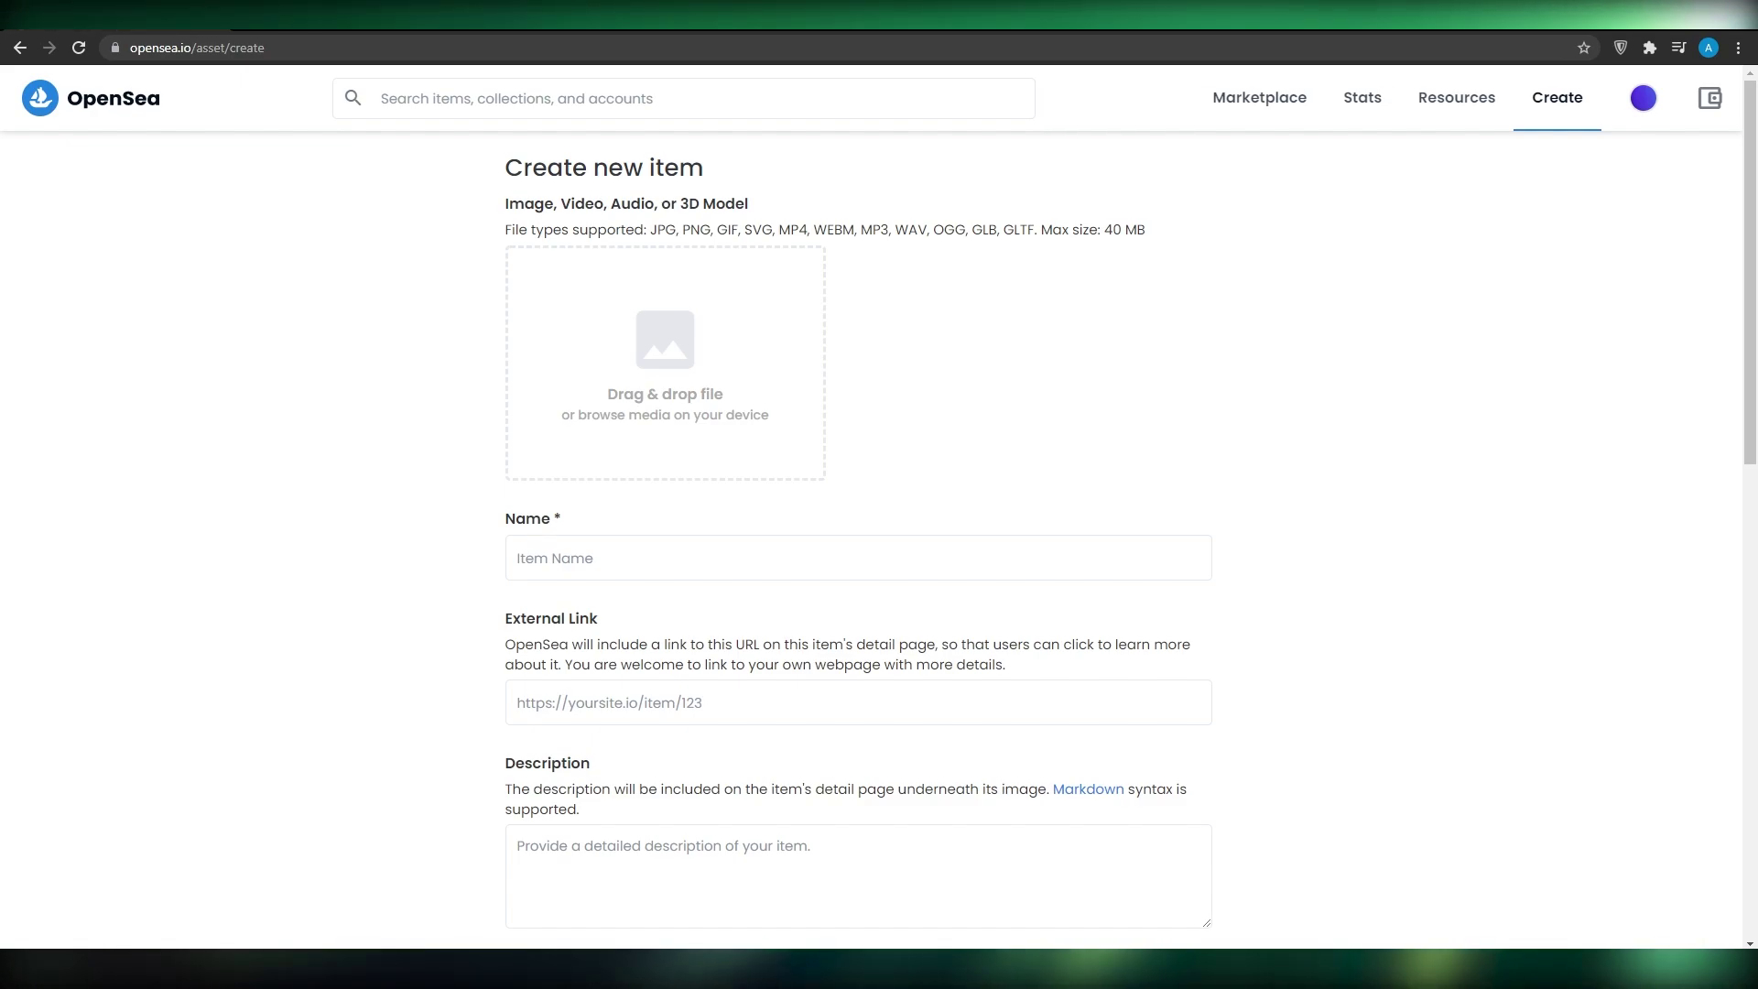
{"action": "scroll", "coordinate": [858, 540], "scroll_direction": "down", "scroll_amount": 4}
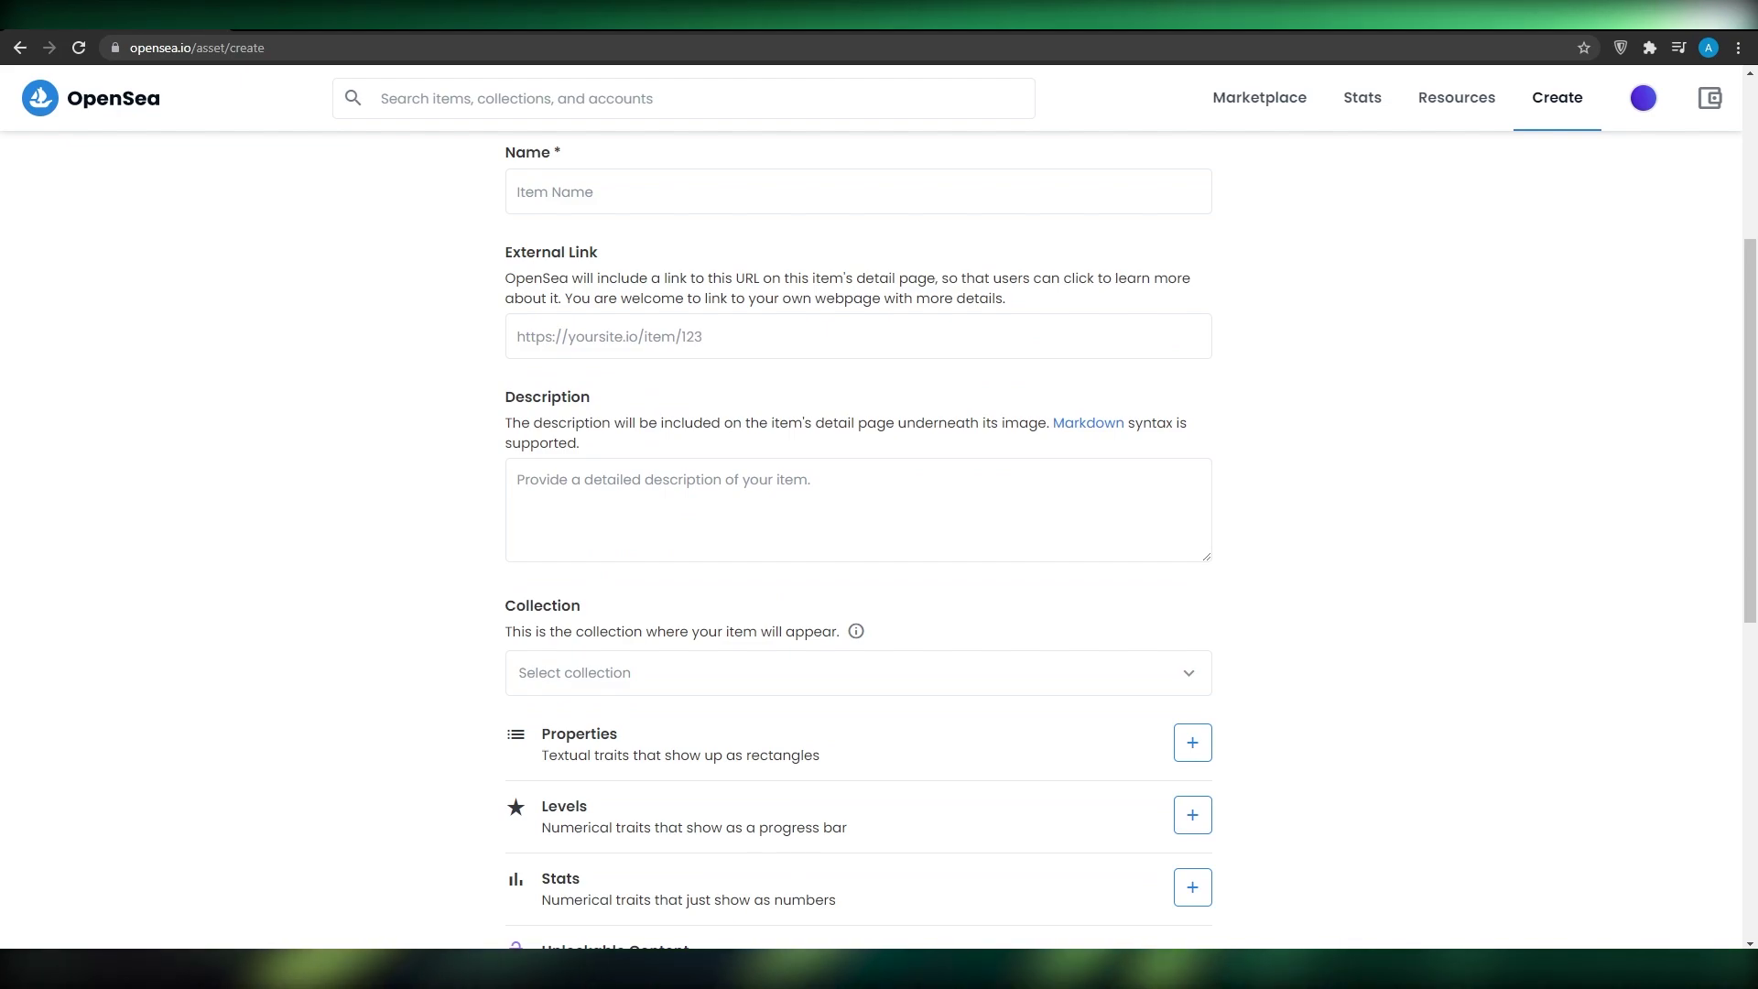
{"action": "scroll", "coordinate": [858, 540], "scroll_direction": "up", "scroll_amount": 4}
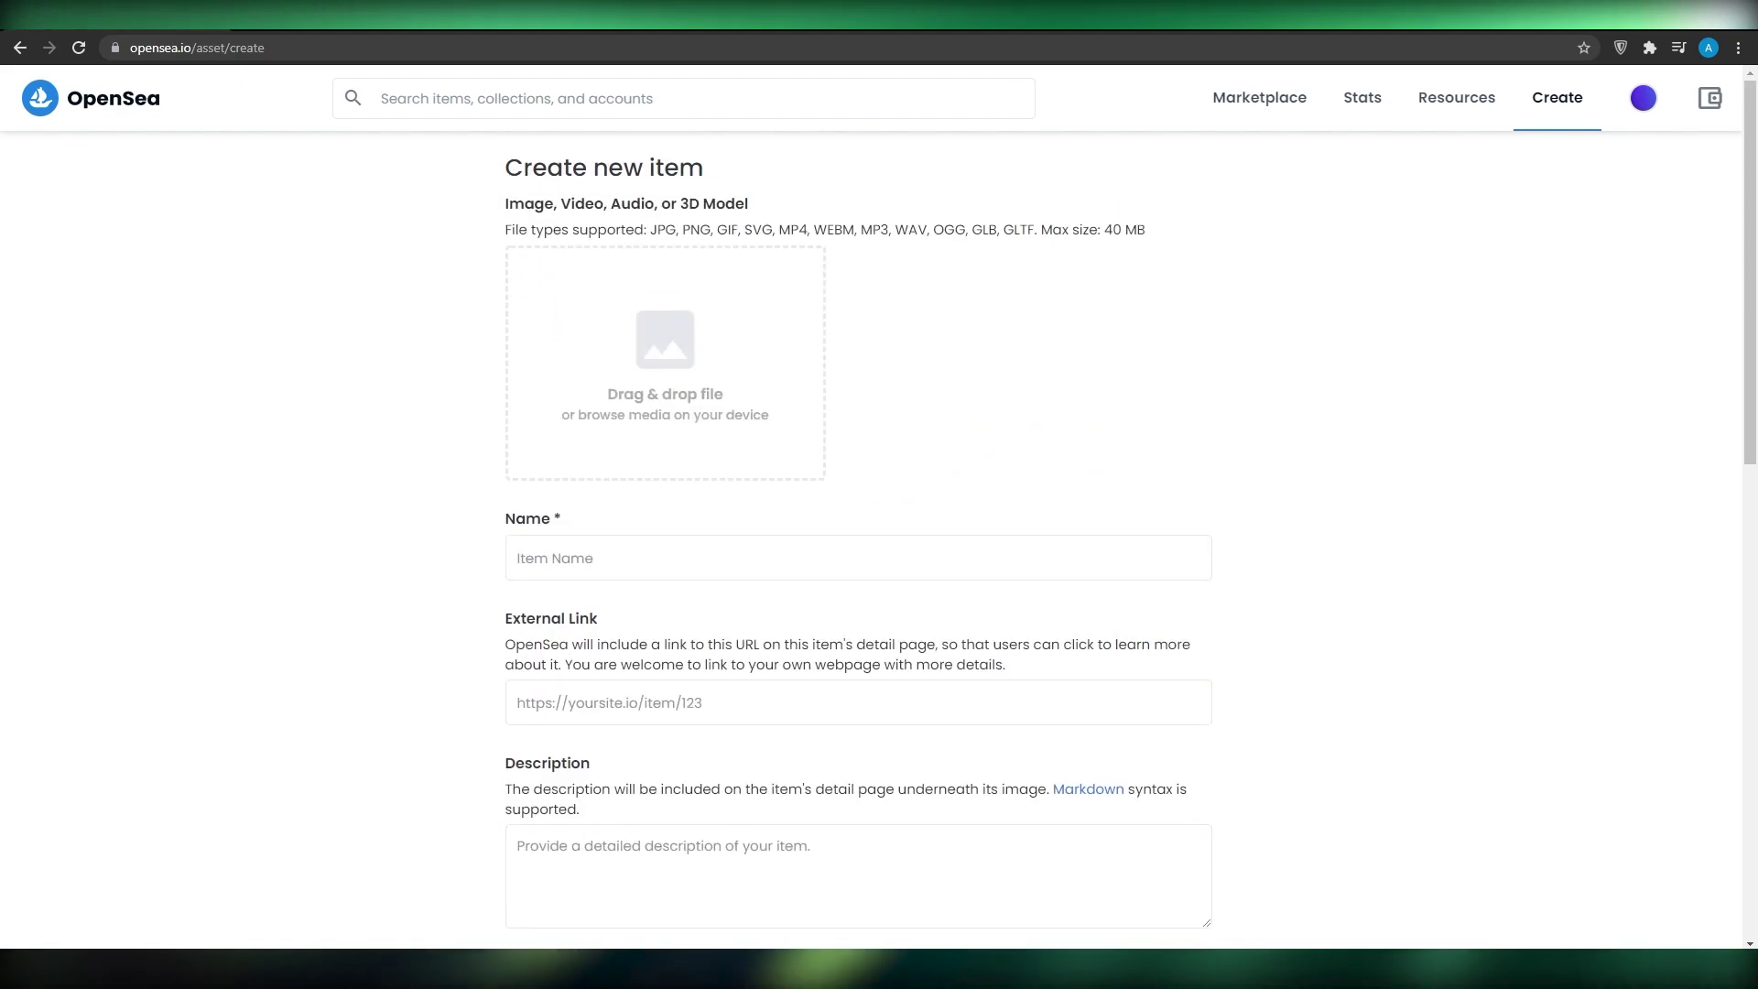
- Detach the NFT's spreadsheet into its own browser window and dismiss the Windows SmartScreen dialog
{"action": "key", "text": "ctrl+3"}
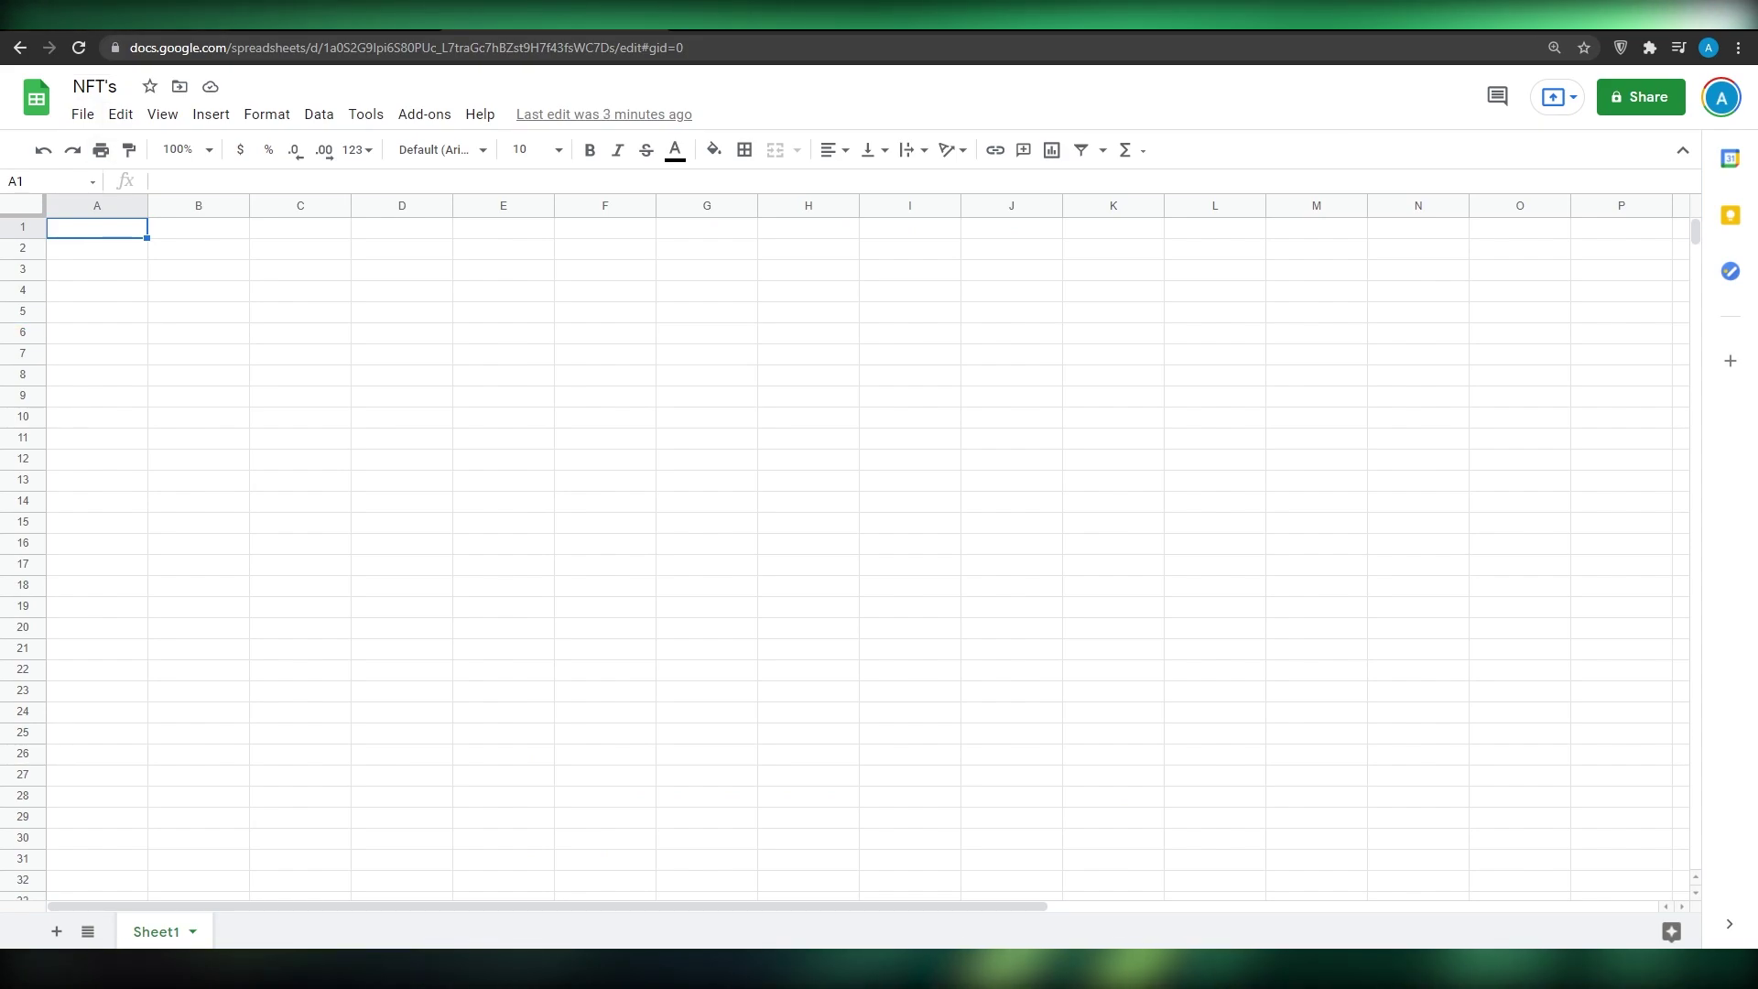
{"action": "key", "text": "ctrl+1"}
{"action": "left_click_drag", "start_coordinate": [345, 15], "coordinate": [1003, 4]}
{"action": "left_click_drag", "start_coordinate": [146, 15], "coordinate": [1017, 261]}
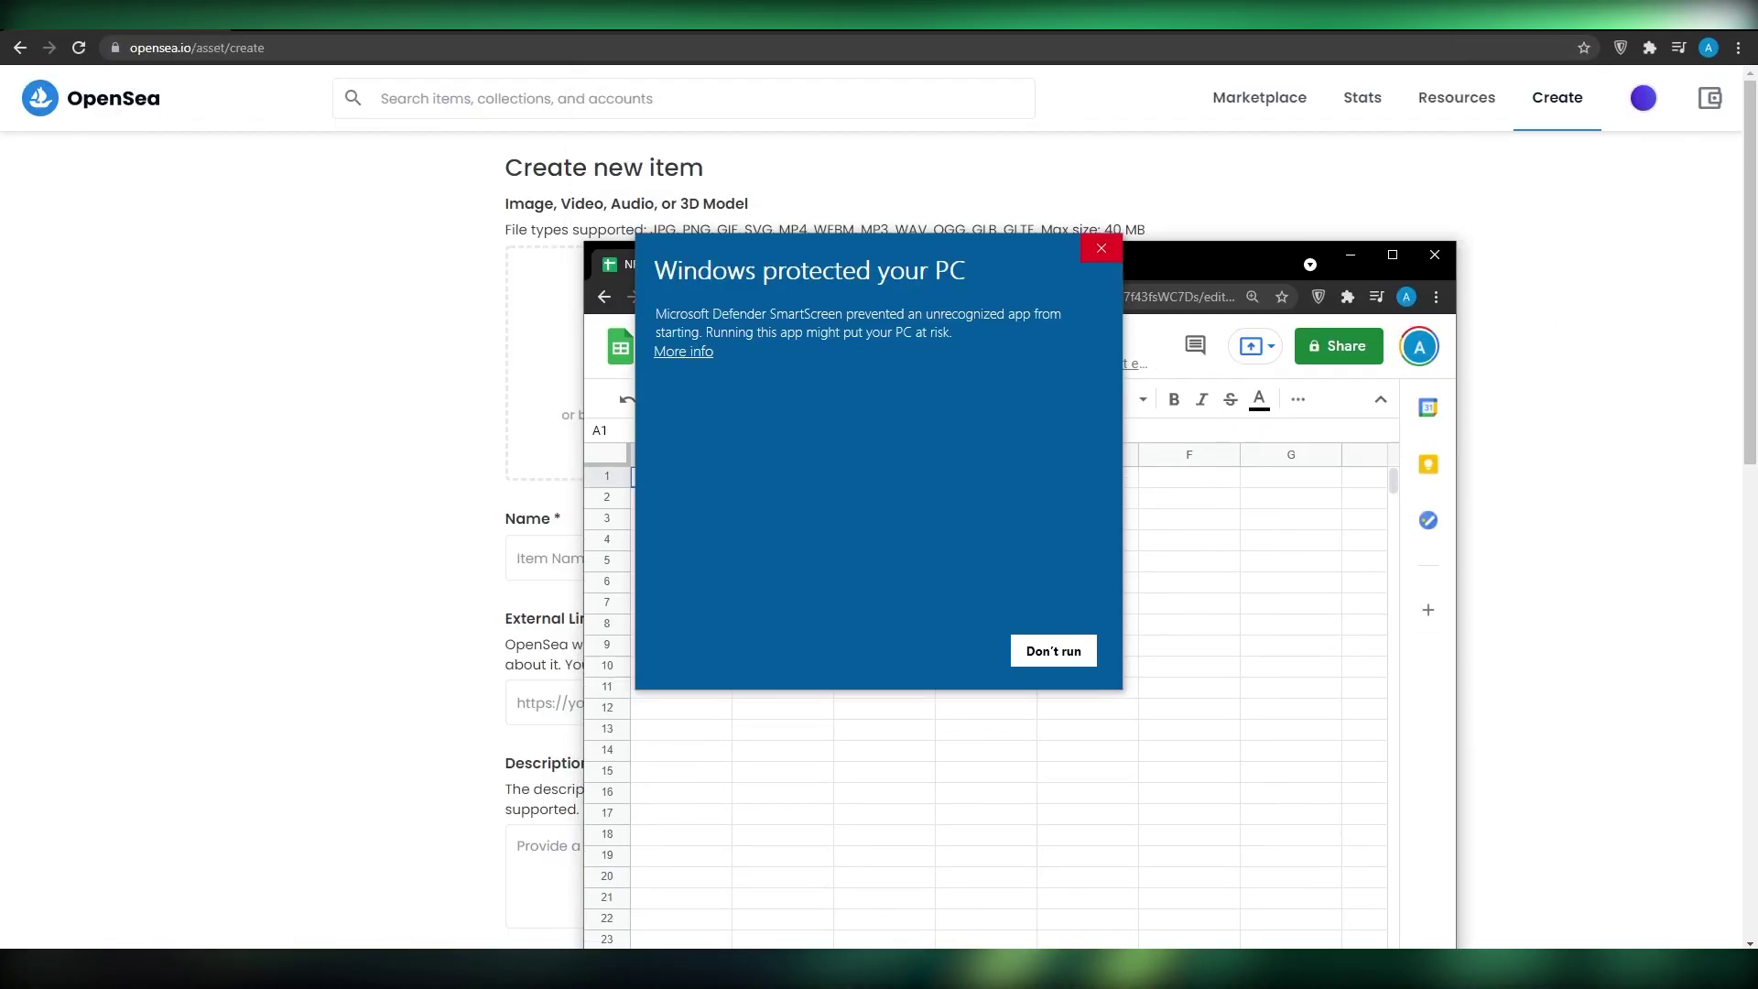
{"action": "left_click", "coordinate": [1100, 247]}
- Shrink the NFT's spreadsheet window and arrange it side by side with the OpenSea window
{"action": "left_click_drag", "start_coordinate": [585, 243], "coordinate": [754, 331]}
{"action": "left_click_drag", "start_coordinate": [1157, 364], "coordinate": [1426, 102]}
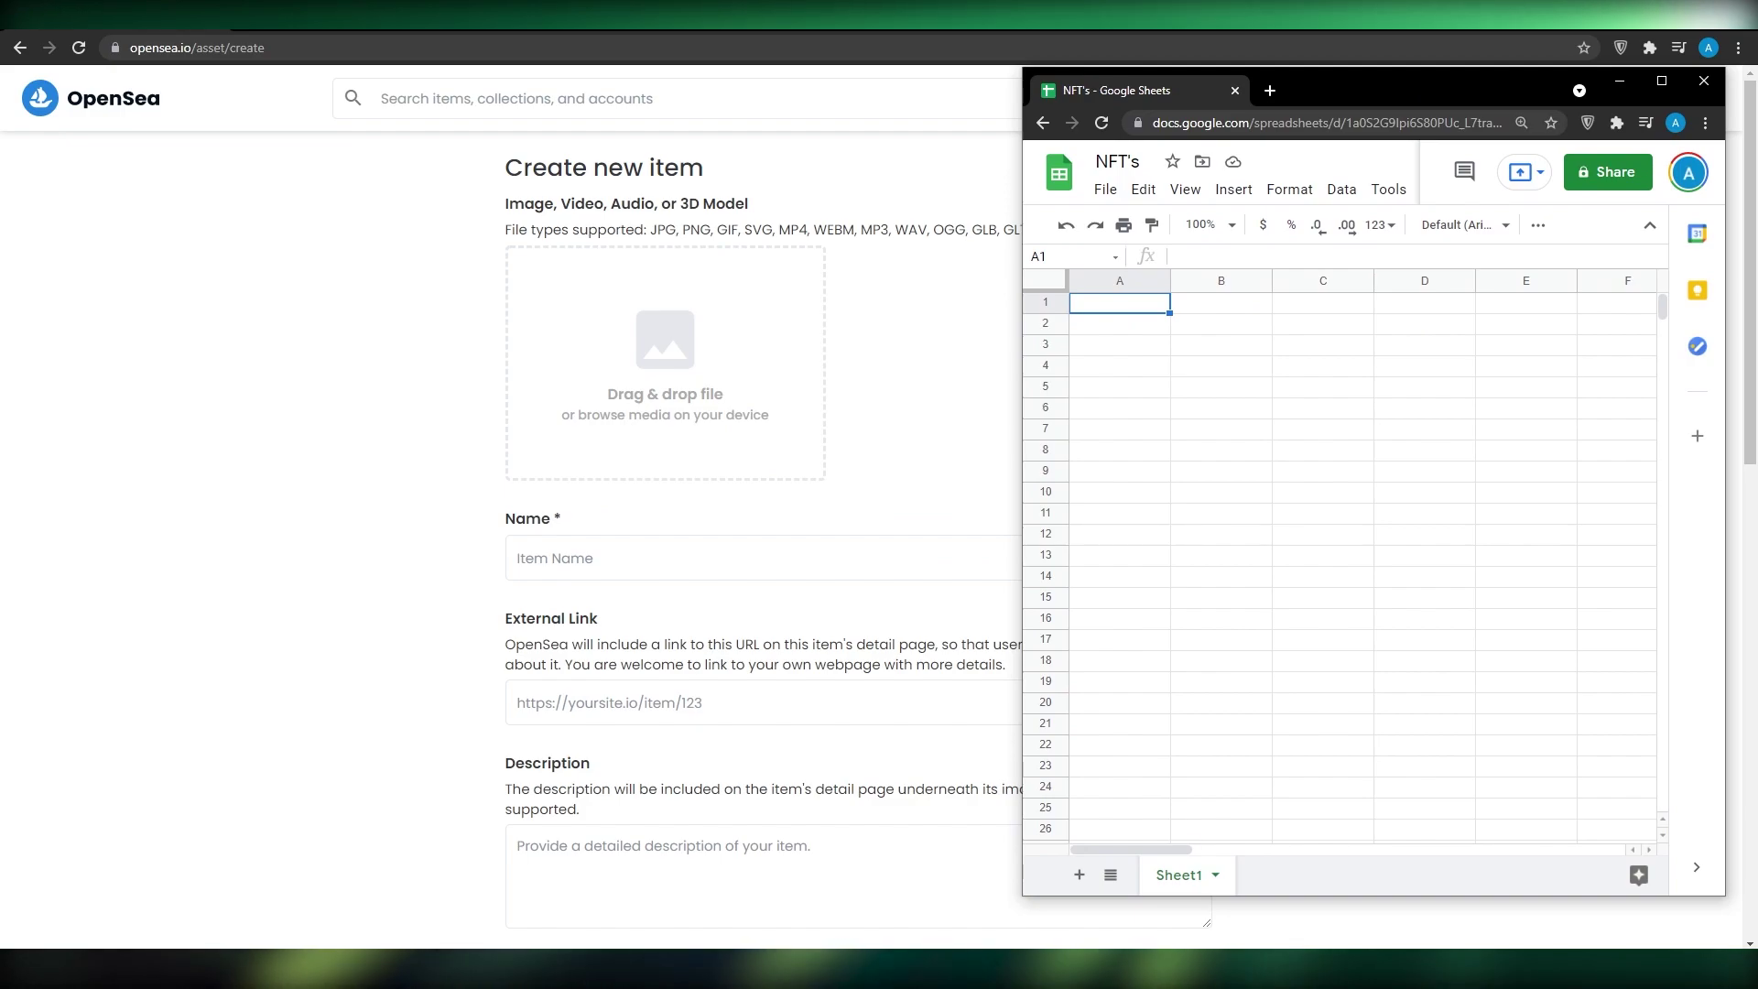
{"action": "left_click_drag", "start_coordinate": [1035, 896], "coordinate": [1098, 685]}
{"action": "left_click_drag", "start_coordinate": [1360, 89], "coordinate": [1263, 219]}
{"action": "key", "text": "alt+Tab"}
{"action": "left_click_drag", "start_coordinate": [570, 28], "coordinate": [444, 43]}
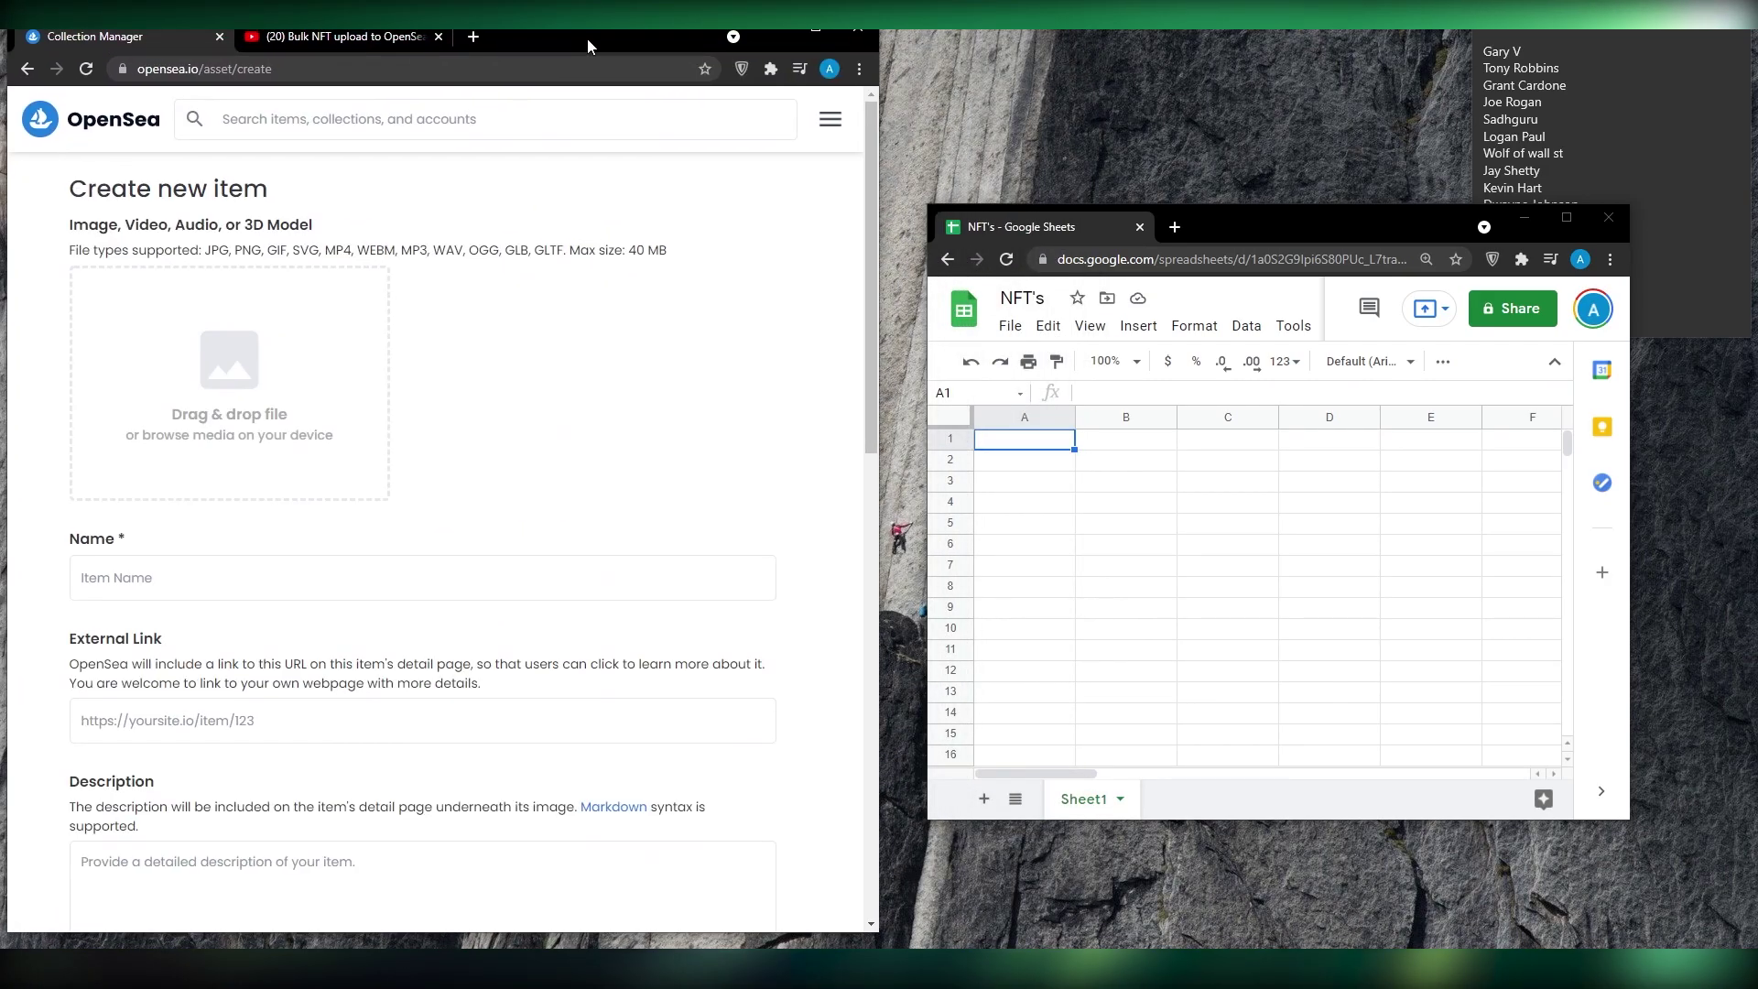
- Review the item creation form down to the supply, blockchain and freeze metadata sections
{"action": "scroll", "coordinate": [440, 549], "scroll_direction": "down", "scroll_amount": 6}
{"action": "scroll", "coordinate": [440, 550], "scroll_direction": "down", "scroll_amount": 5}
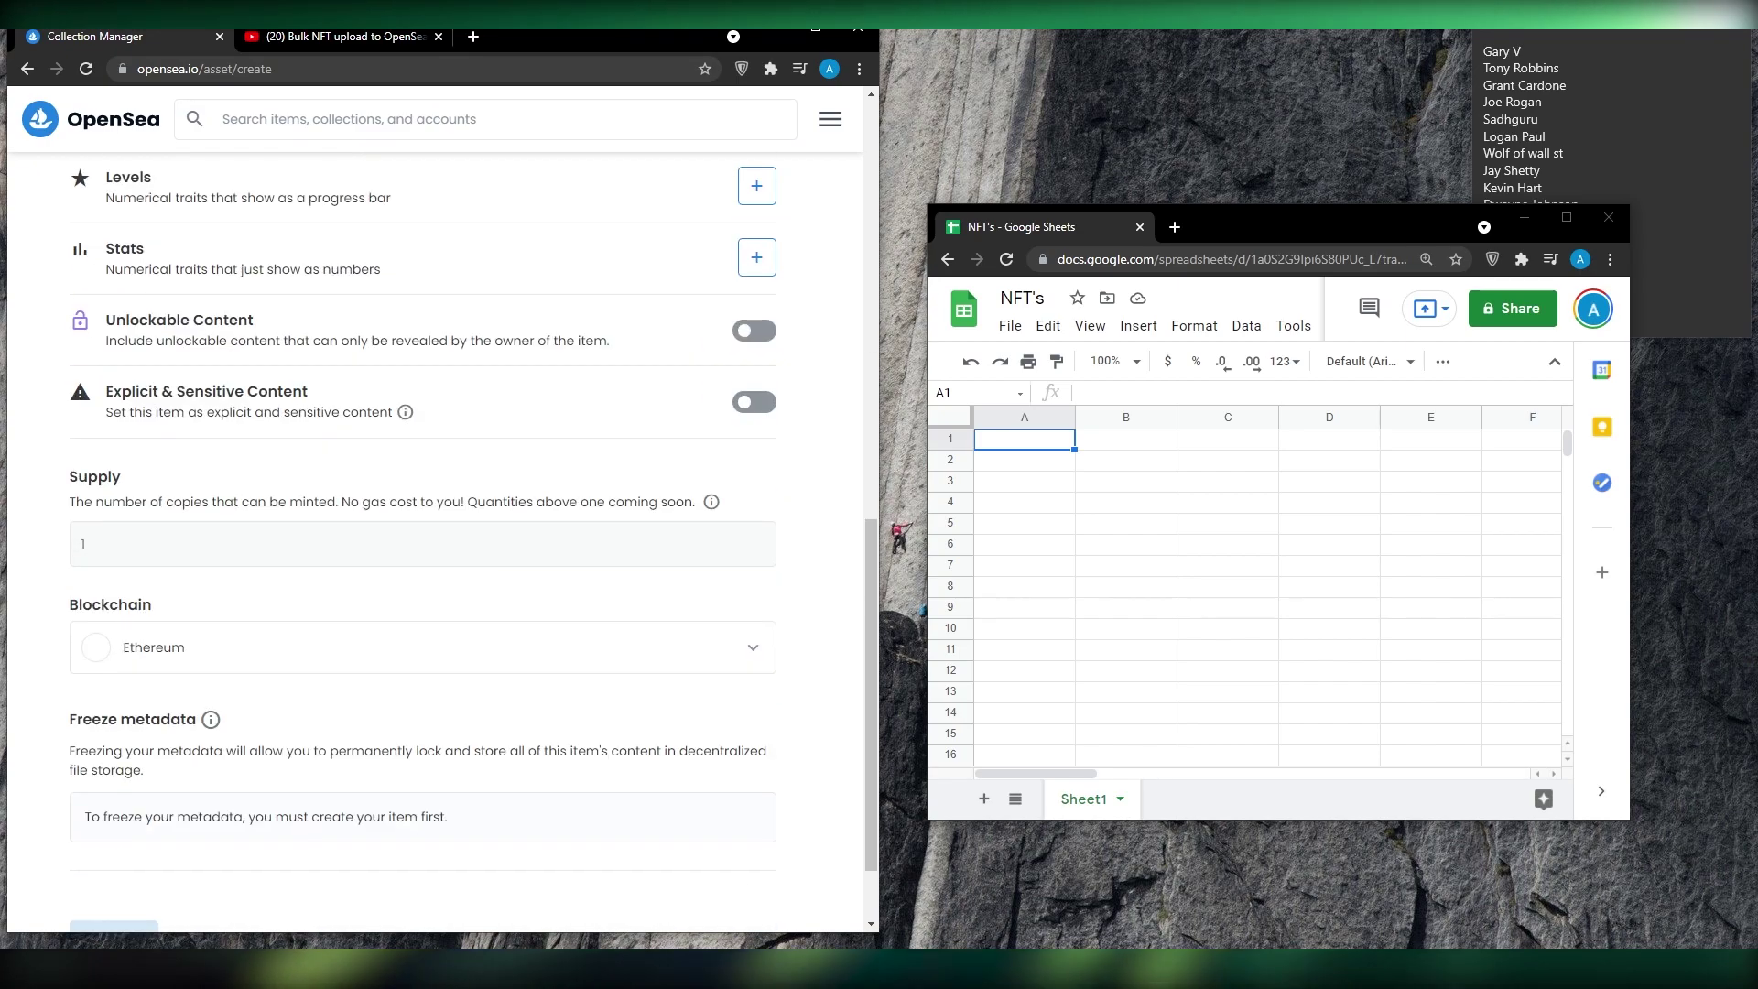
{"action": "scroll", "coordinate": [440, 550], "scroll_direction": "up", "scroll_amount": 8}
{"action": "scroll", "coordinate": [440, 549], "scroll_direction": "up", "scroll_amount": 3}
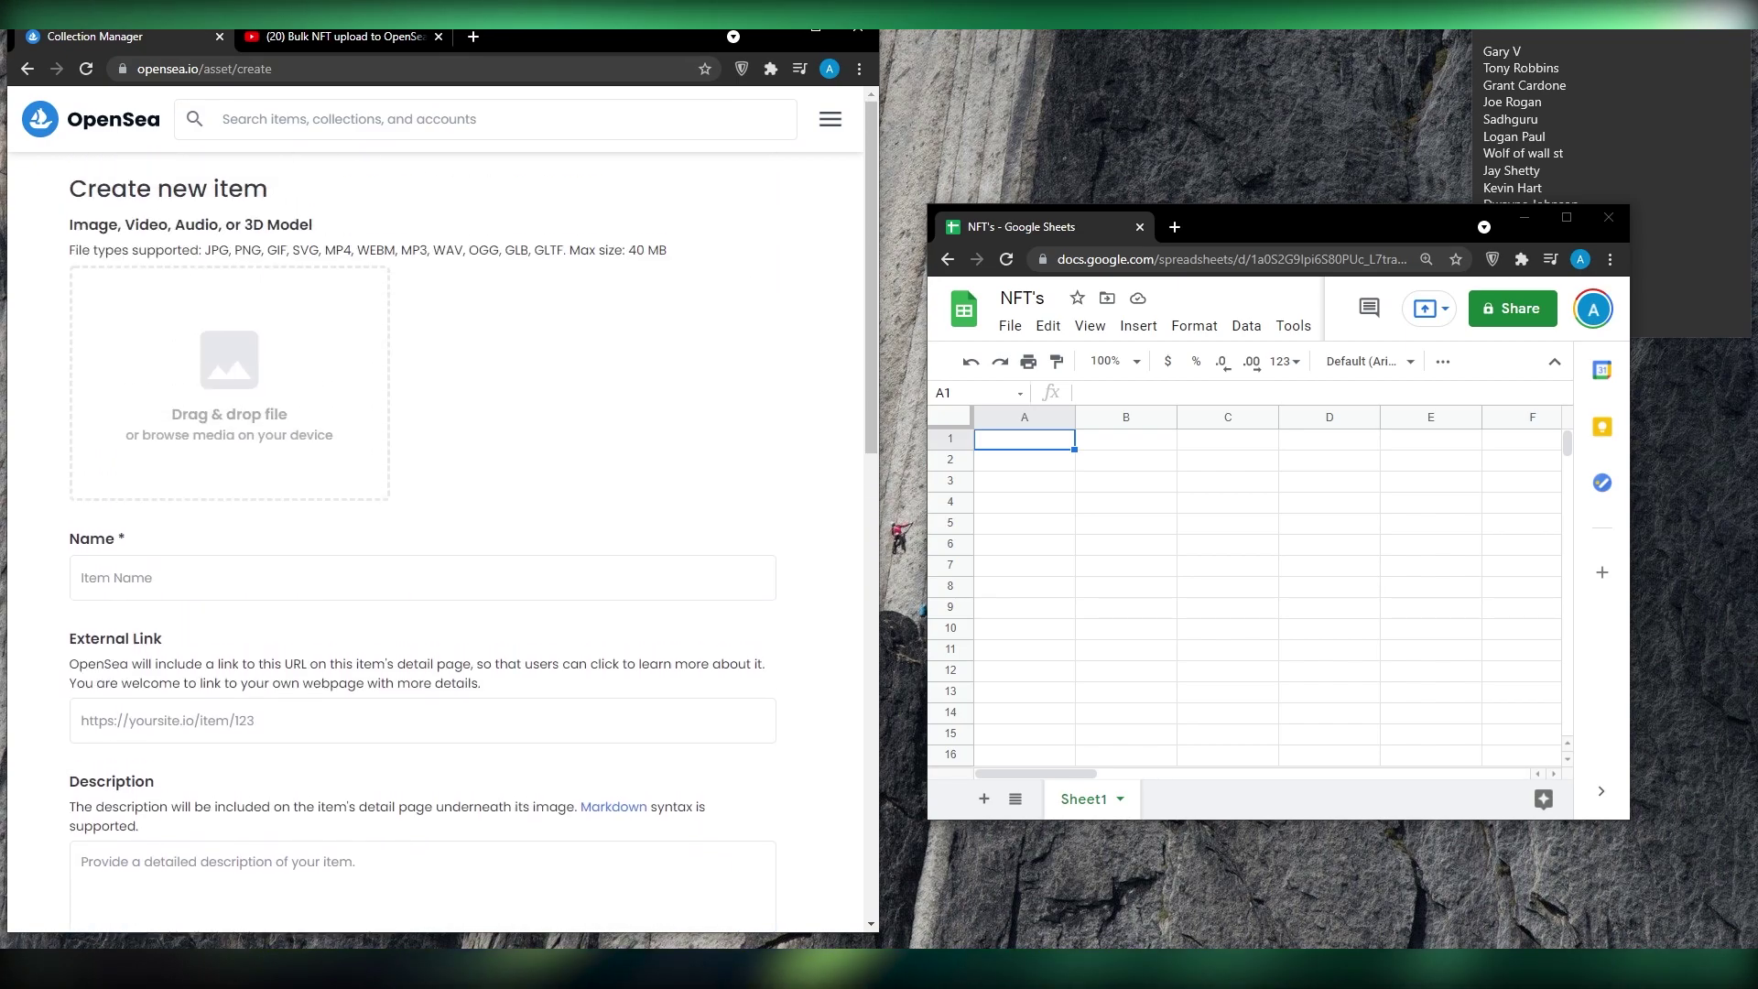
- Open the marketplace's All NFTs listing, widen the OpenSea window and browse the listed items
{"action": "left_click", "coordinate": [830, 119]}
{"action": "left_click", "coordinate": [110, 188]}
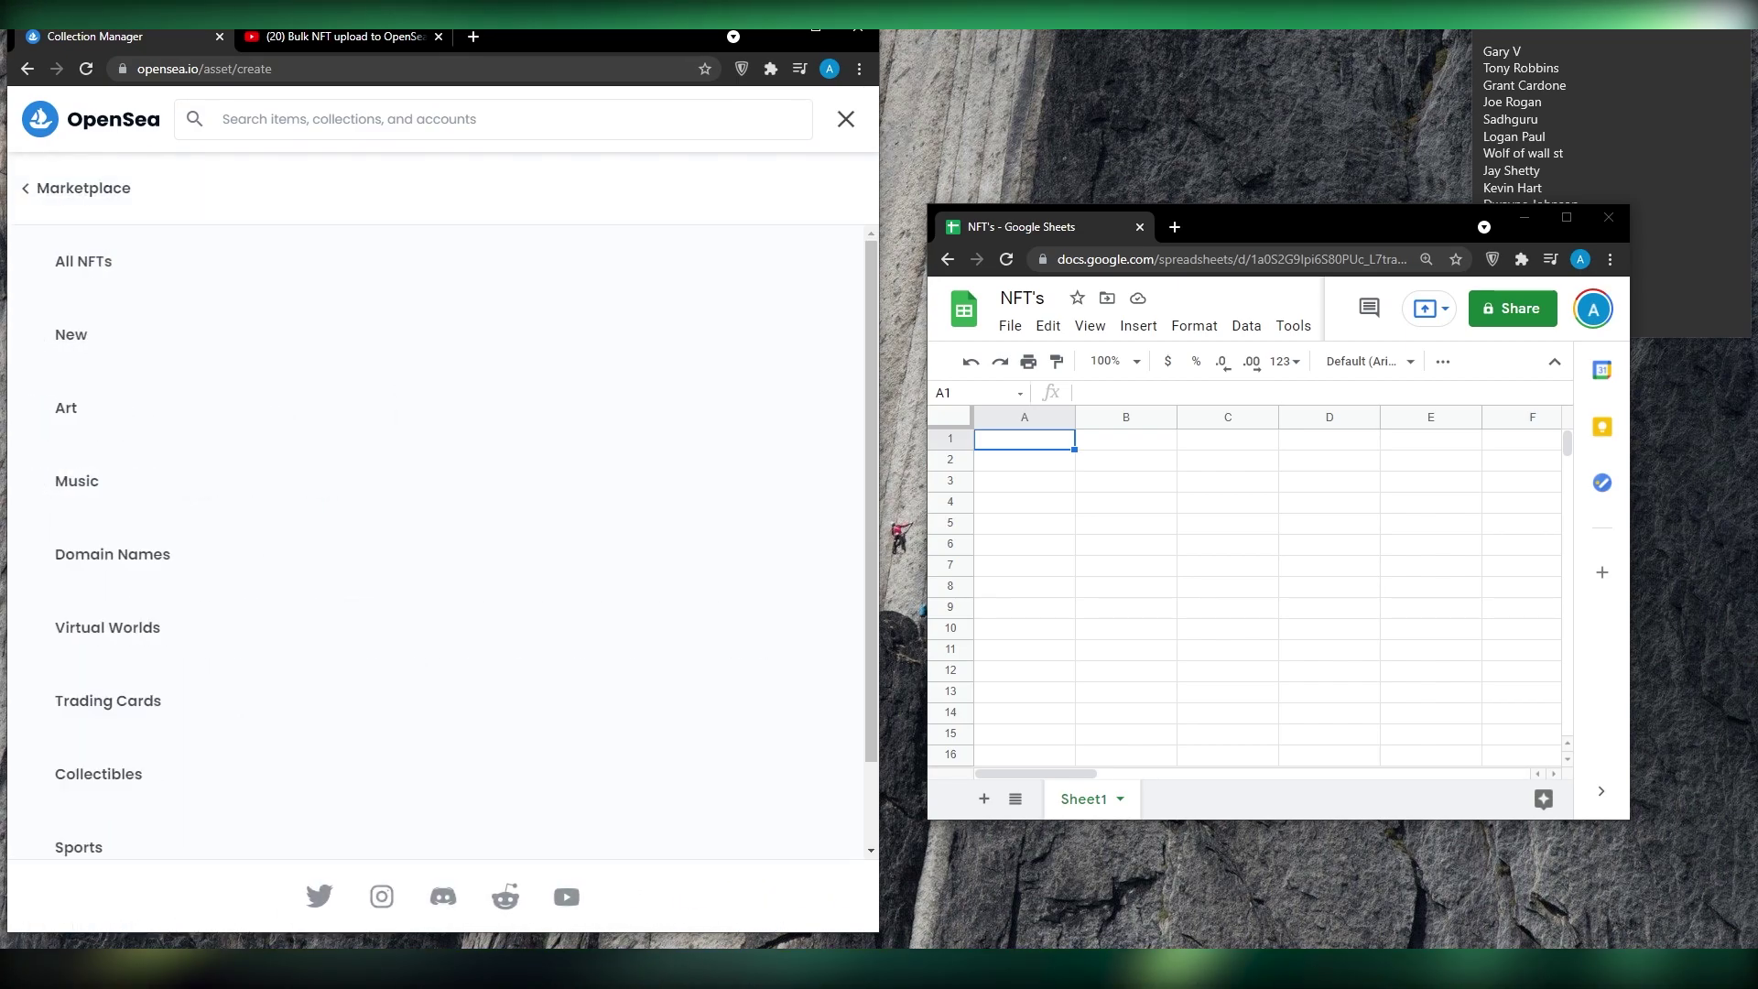
{"action": "left_click", "coordinate": [84, 261]}
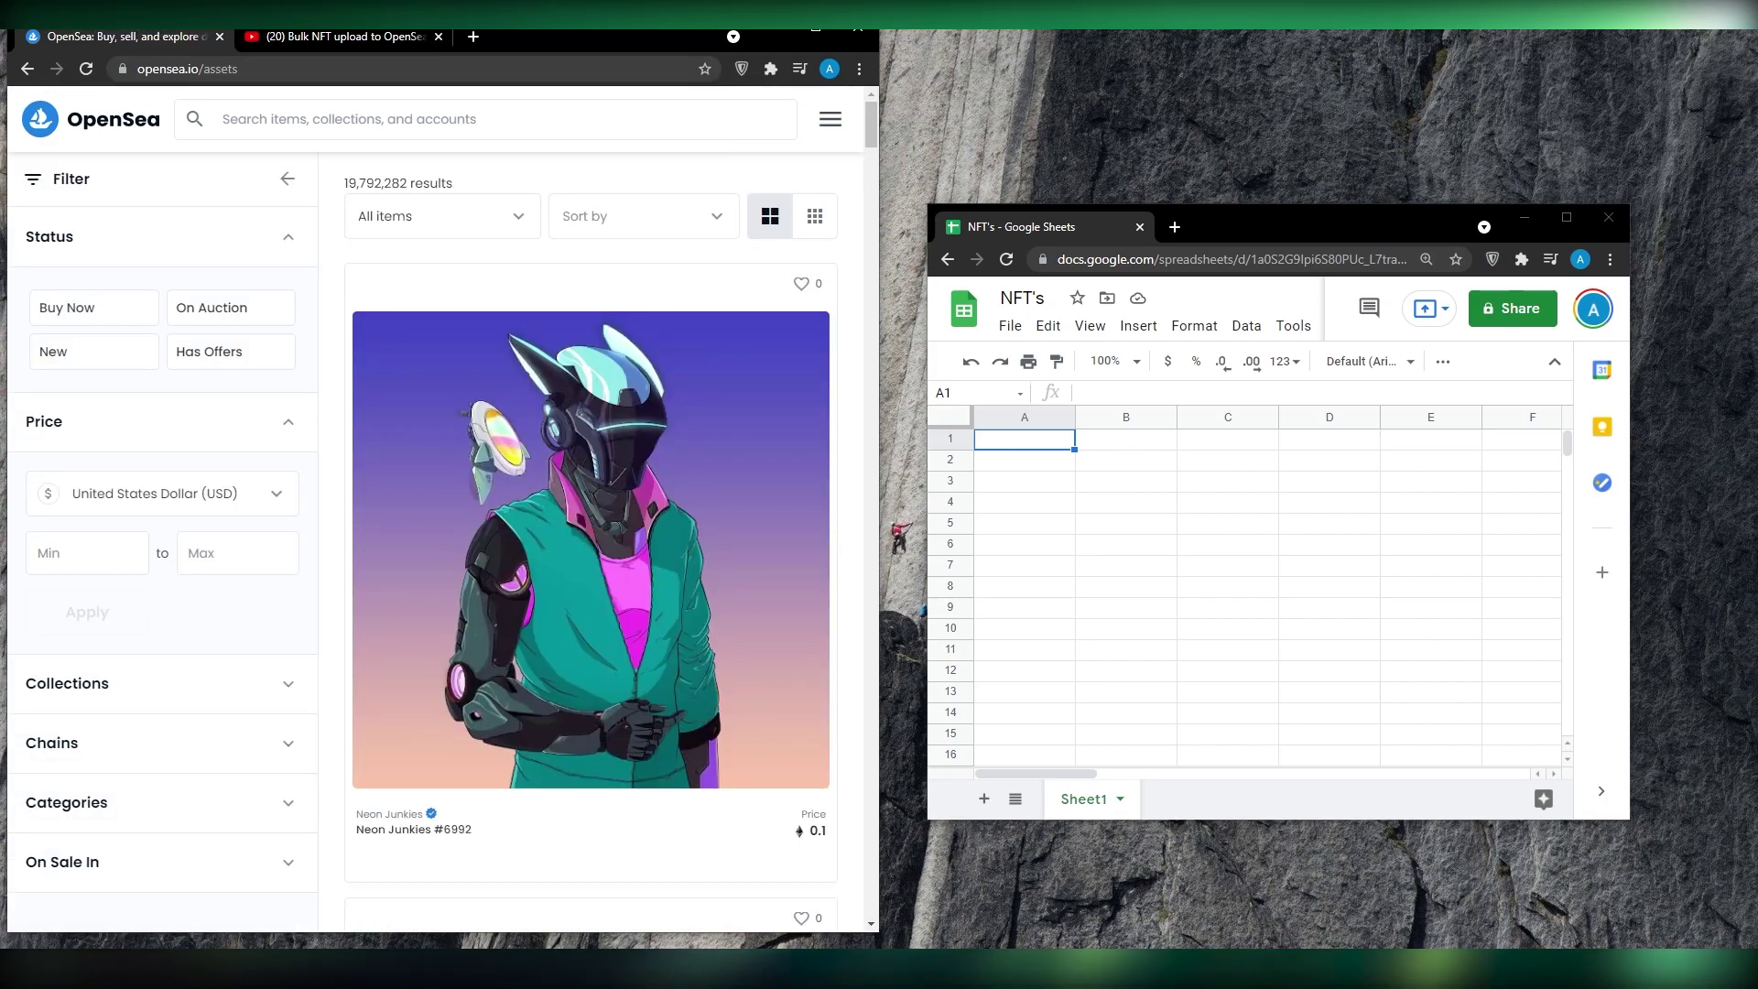
{"action": "left_click_drag", "start_coordinate": [878, 494], "coordinate": [1081, 494]}
{"action": "scroll", "coordinate": [692, 540], "scroll_direction": "down", "scroll_amount": 2}
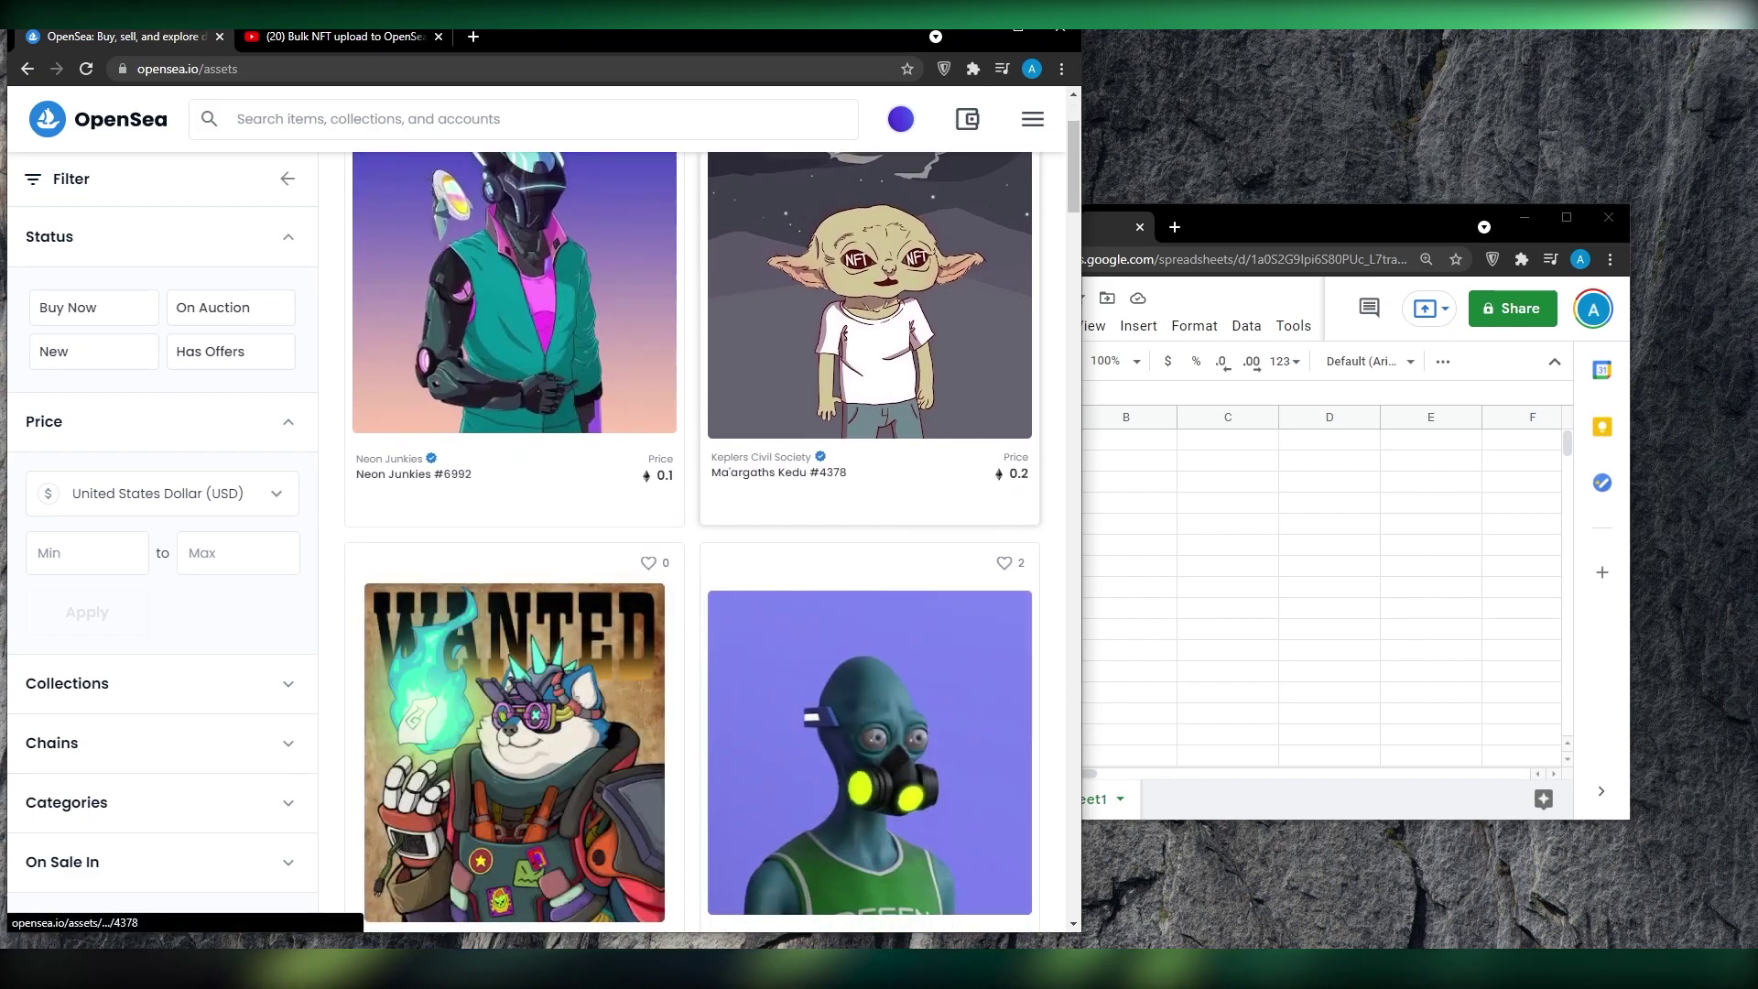
{"action": "scroll", "coordinate": [692, 540], "scroll_direction": "down", "scroll_amount": 3}
{"action": "scroll", "coordinate": [692, 540], "scroll_direction": "up", "scroll_amount": 5}
- Go to My Collections in the account and open the form for creating a collection
{"action": "left_click", "coordinate": [1032, 119]}
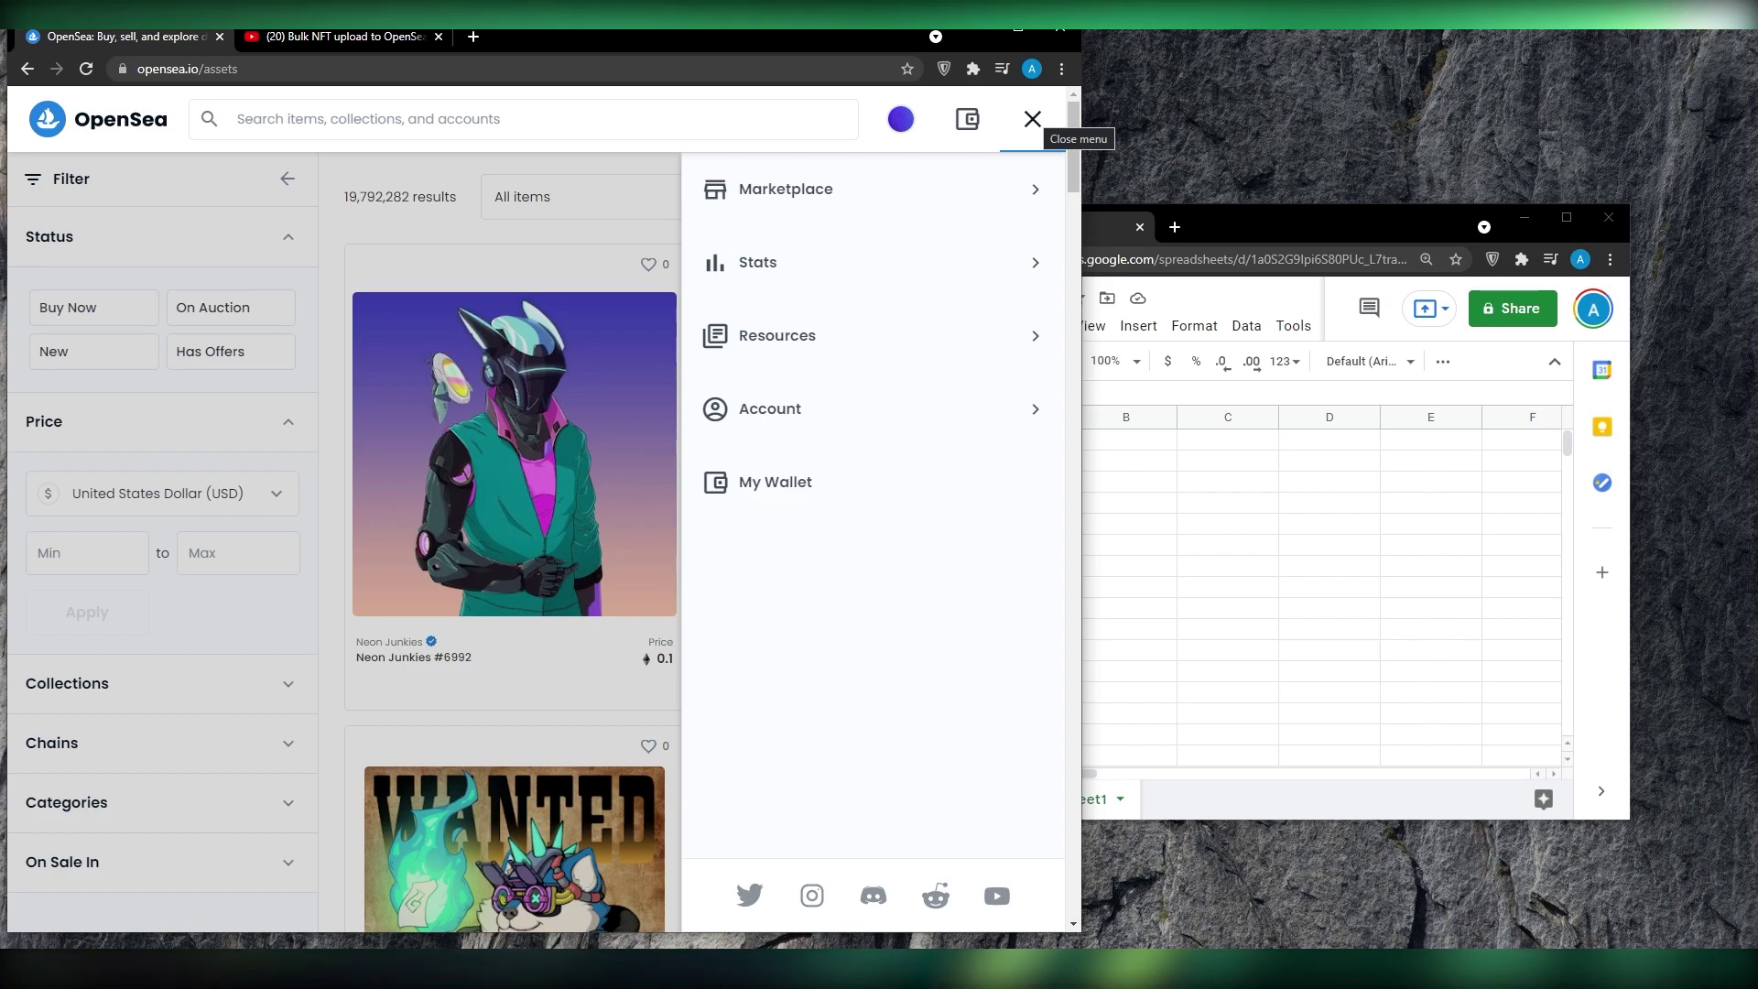
{"action": "left_click", "coordinate": [1035, 189]}
{"action": "left_click", "coordinate": [751, 189]}
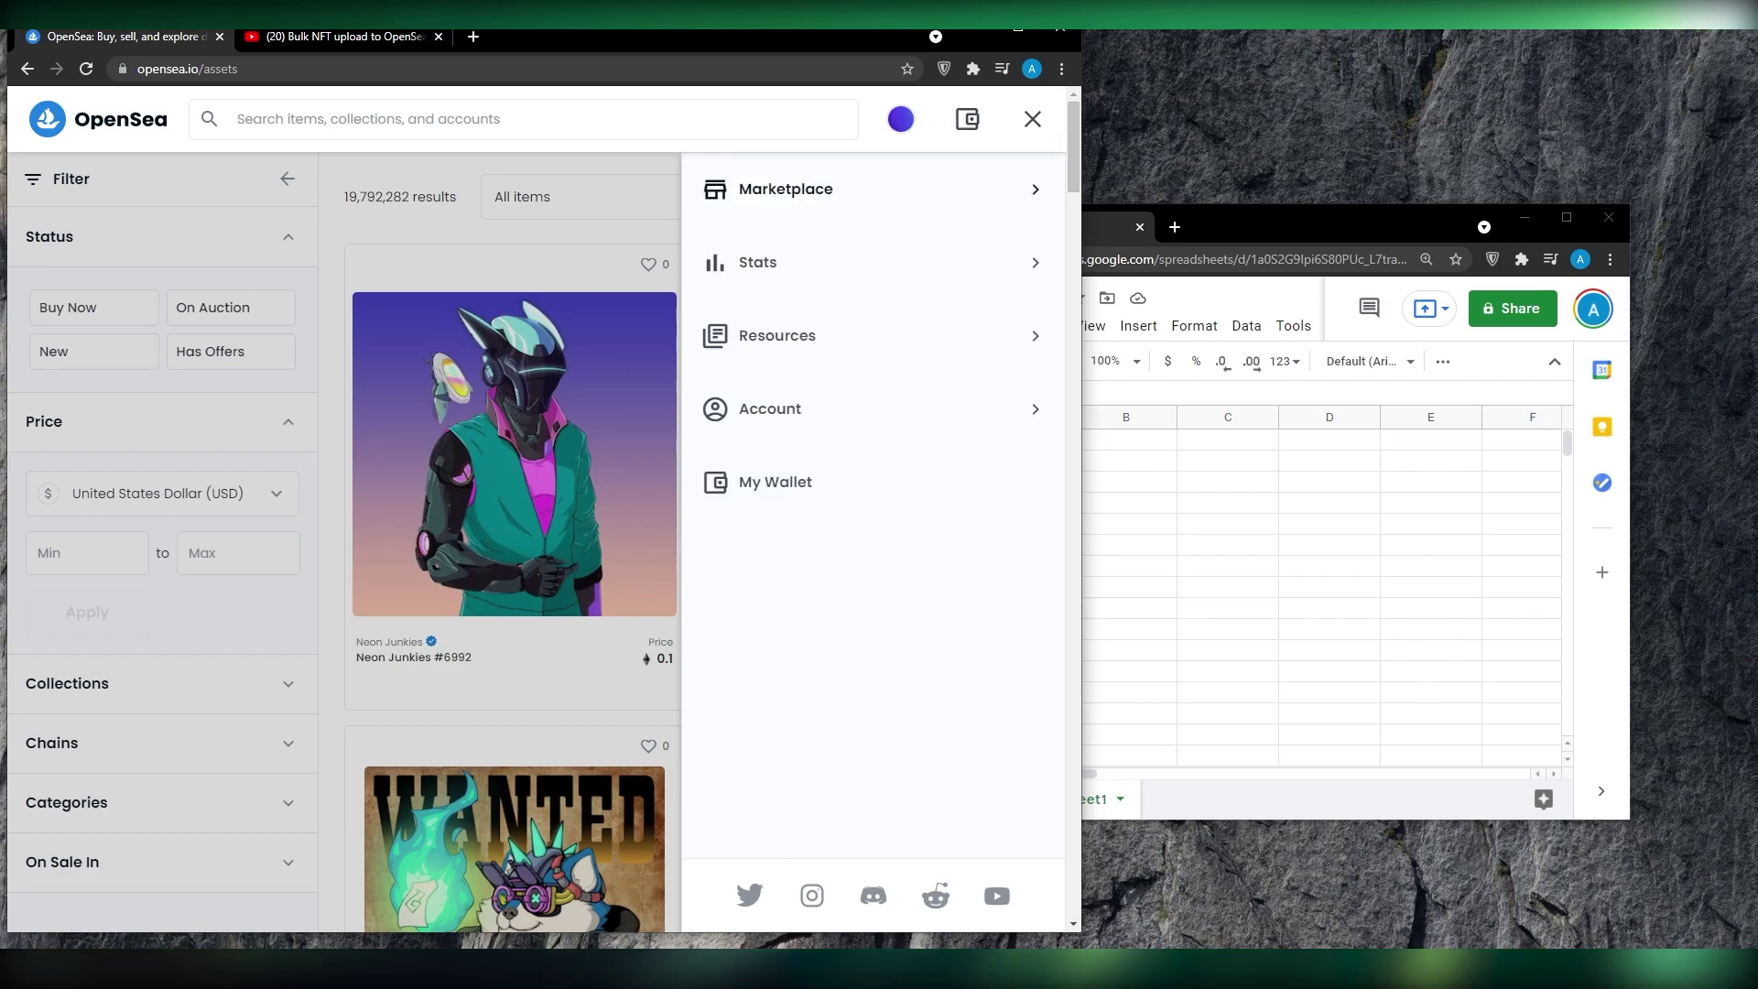
{"action": "left_click", "coordinate": [760, 404]}
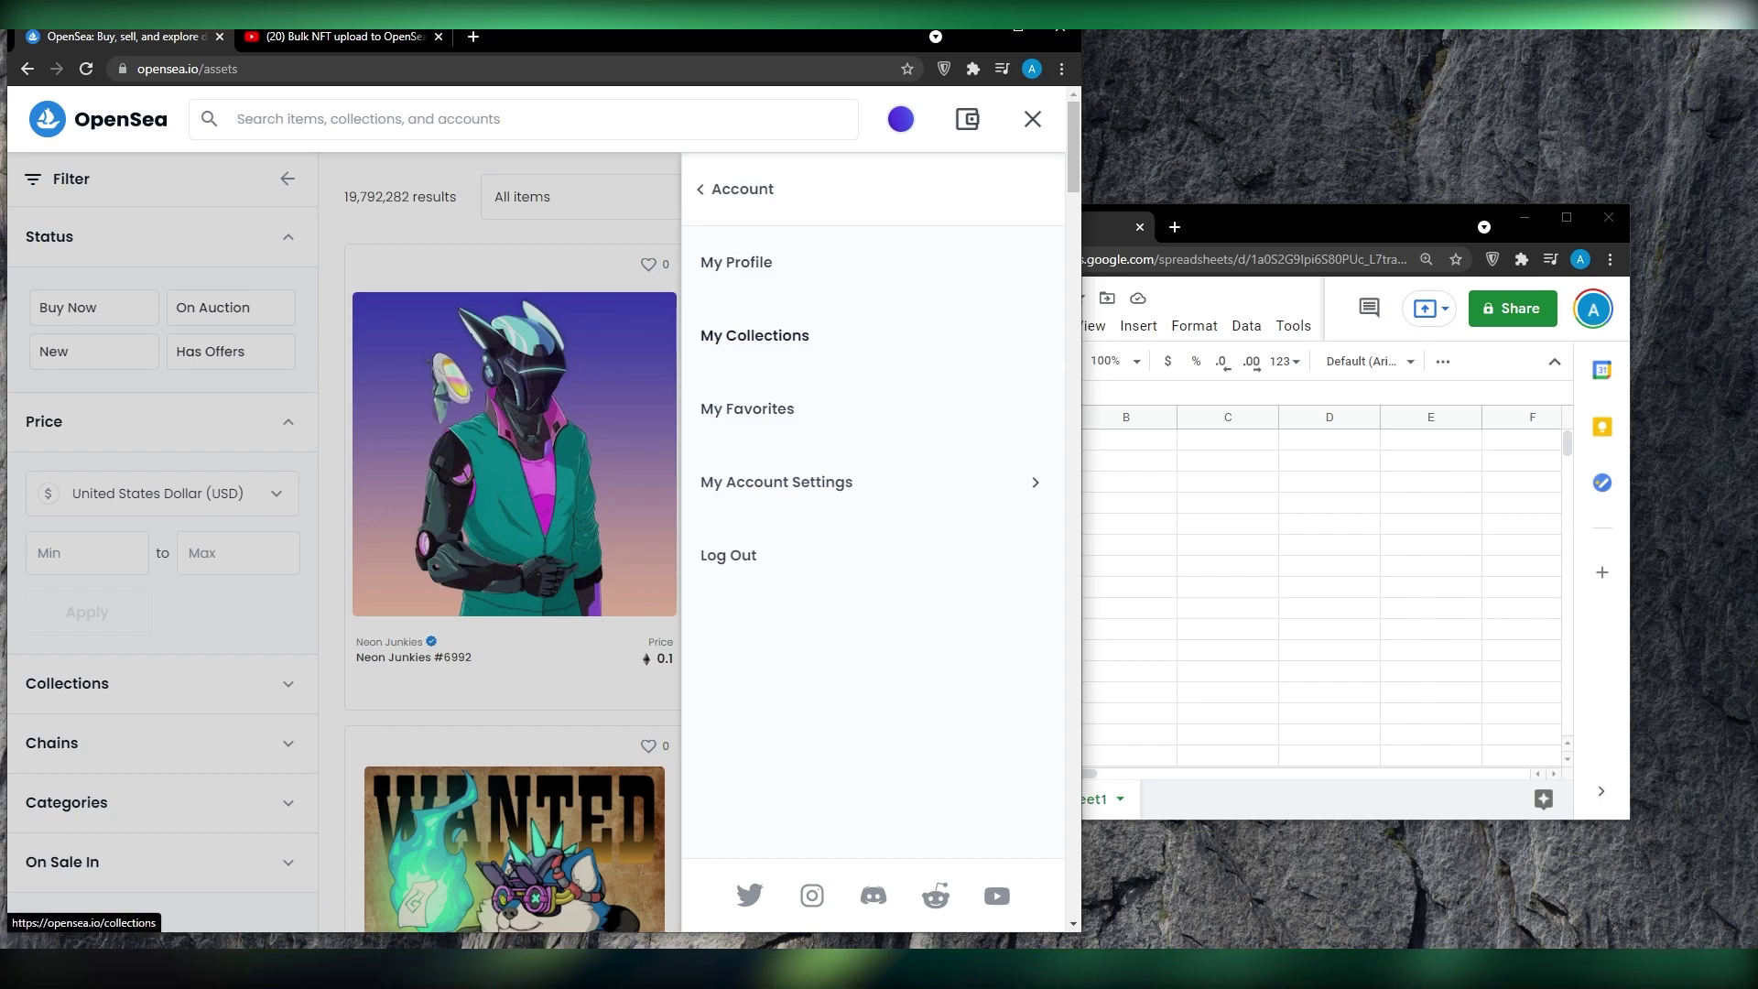
{"action": "left_click", "coordinate": [754, 335]}
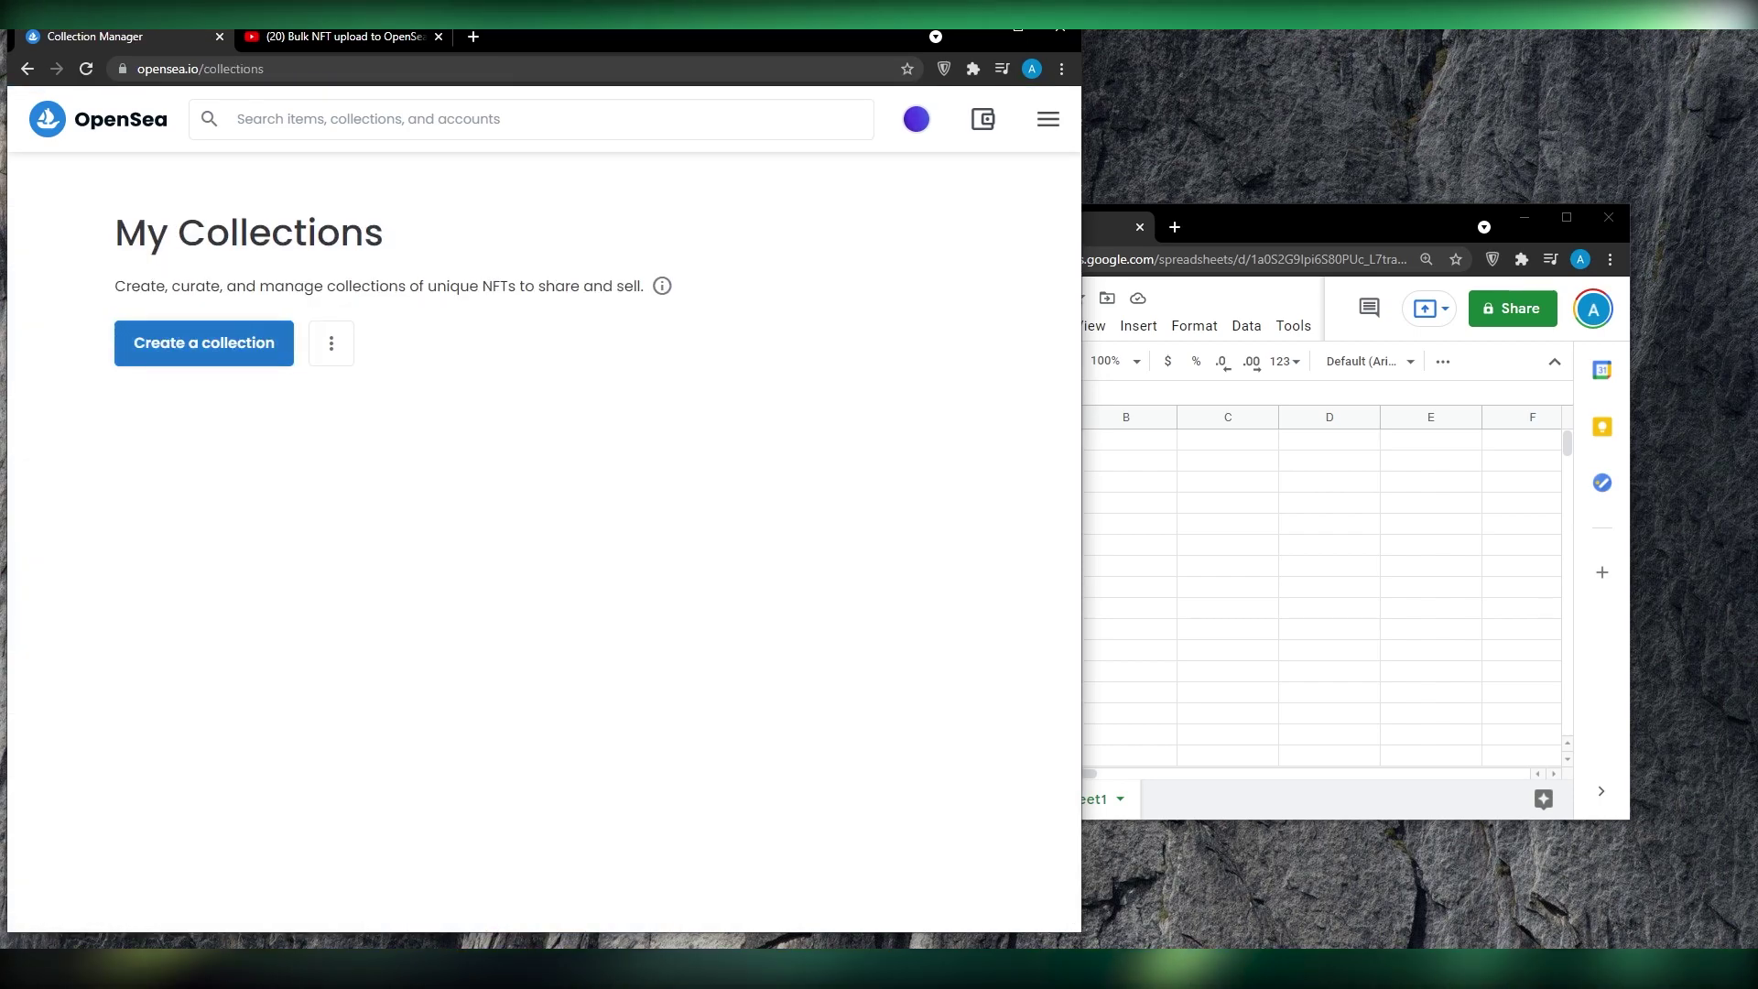
{"action": "left_click", "coordinate": [204, 342]}
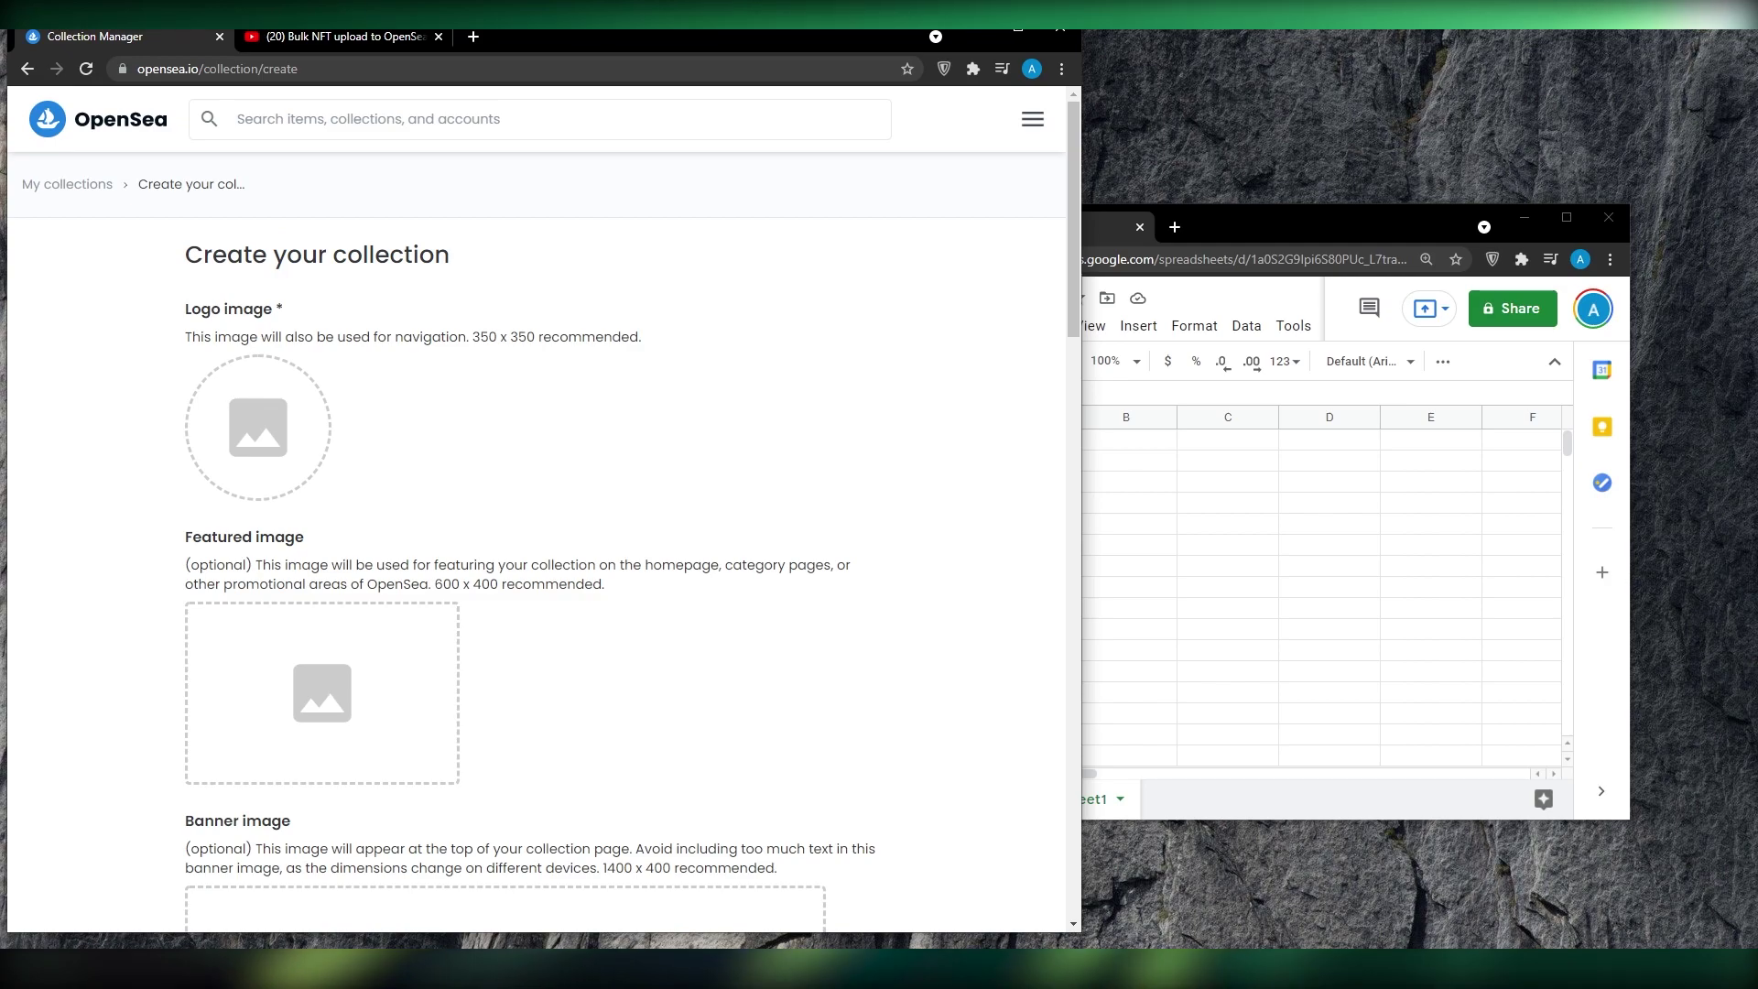
- Examine the image and detail fields of the collection creation form
{"action": "scroll", "coordinate": [537, 568], "scroll_direction": "down", "scroll_amount": 2}
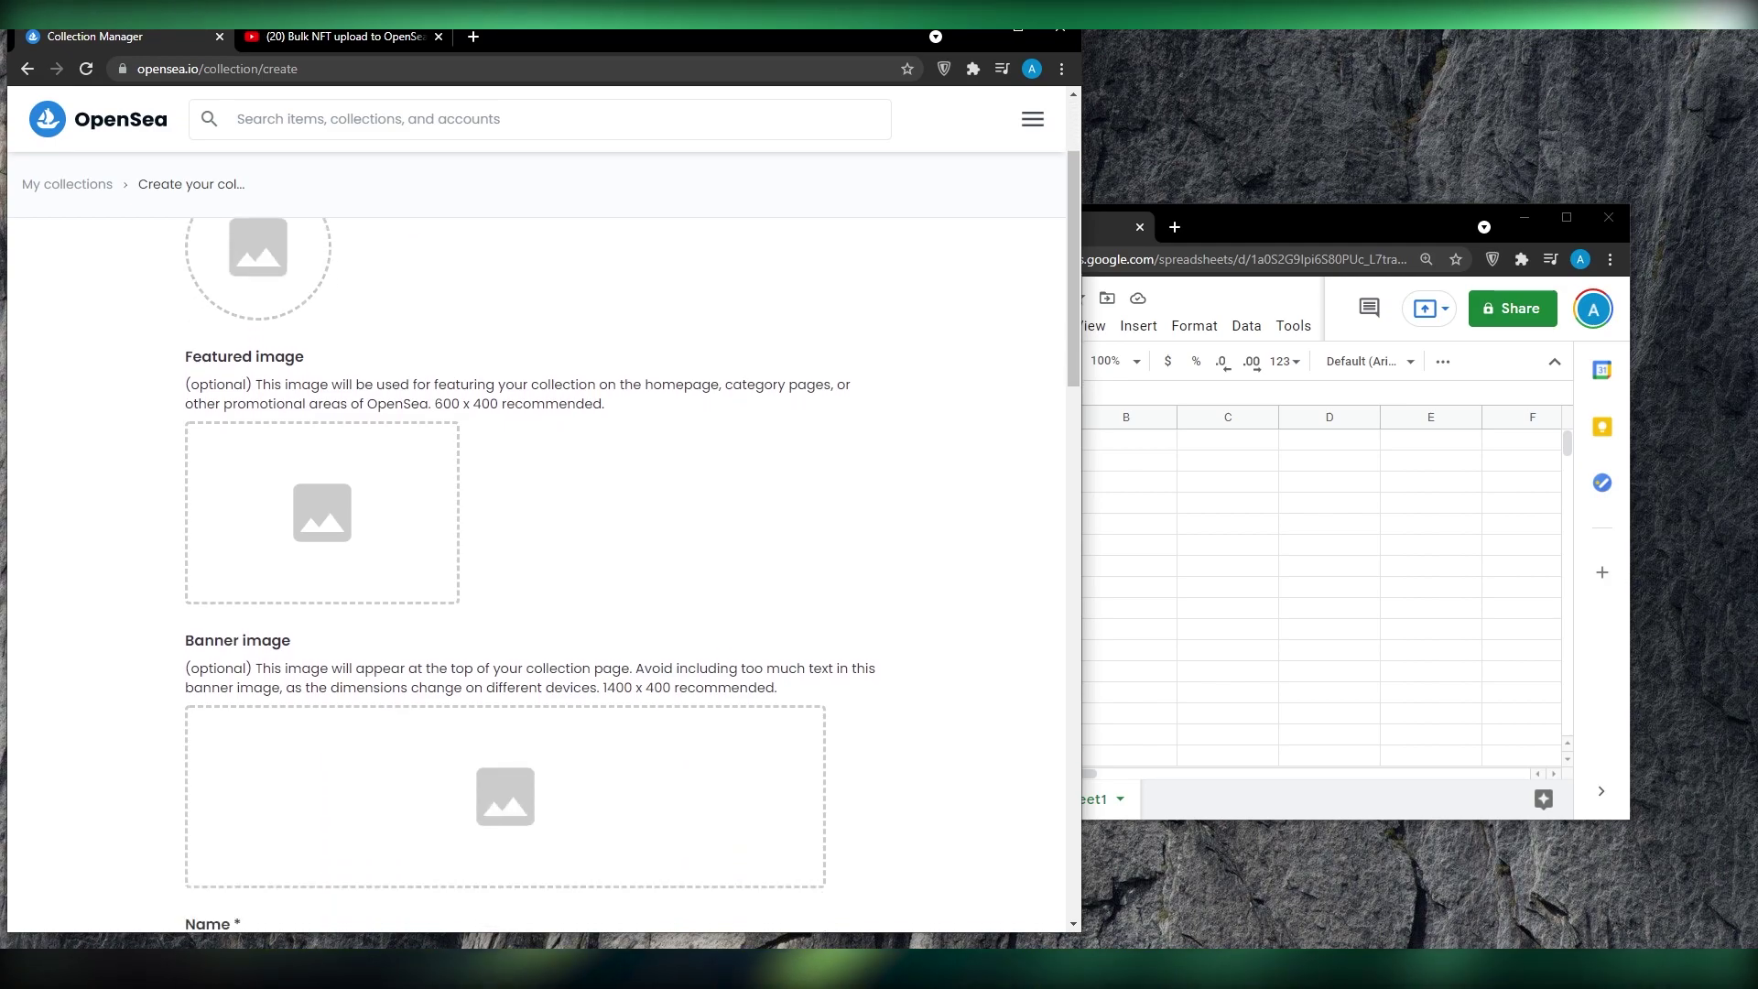
{"action": "scroll", "coordinate": [537, 568], "scroll_direction": "down", "scroll_amount": 11}
{"action": "scroll", "coordinate": [536, 568], "scroll_direction": "up", "scroll_amount": 10}
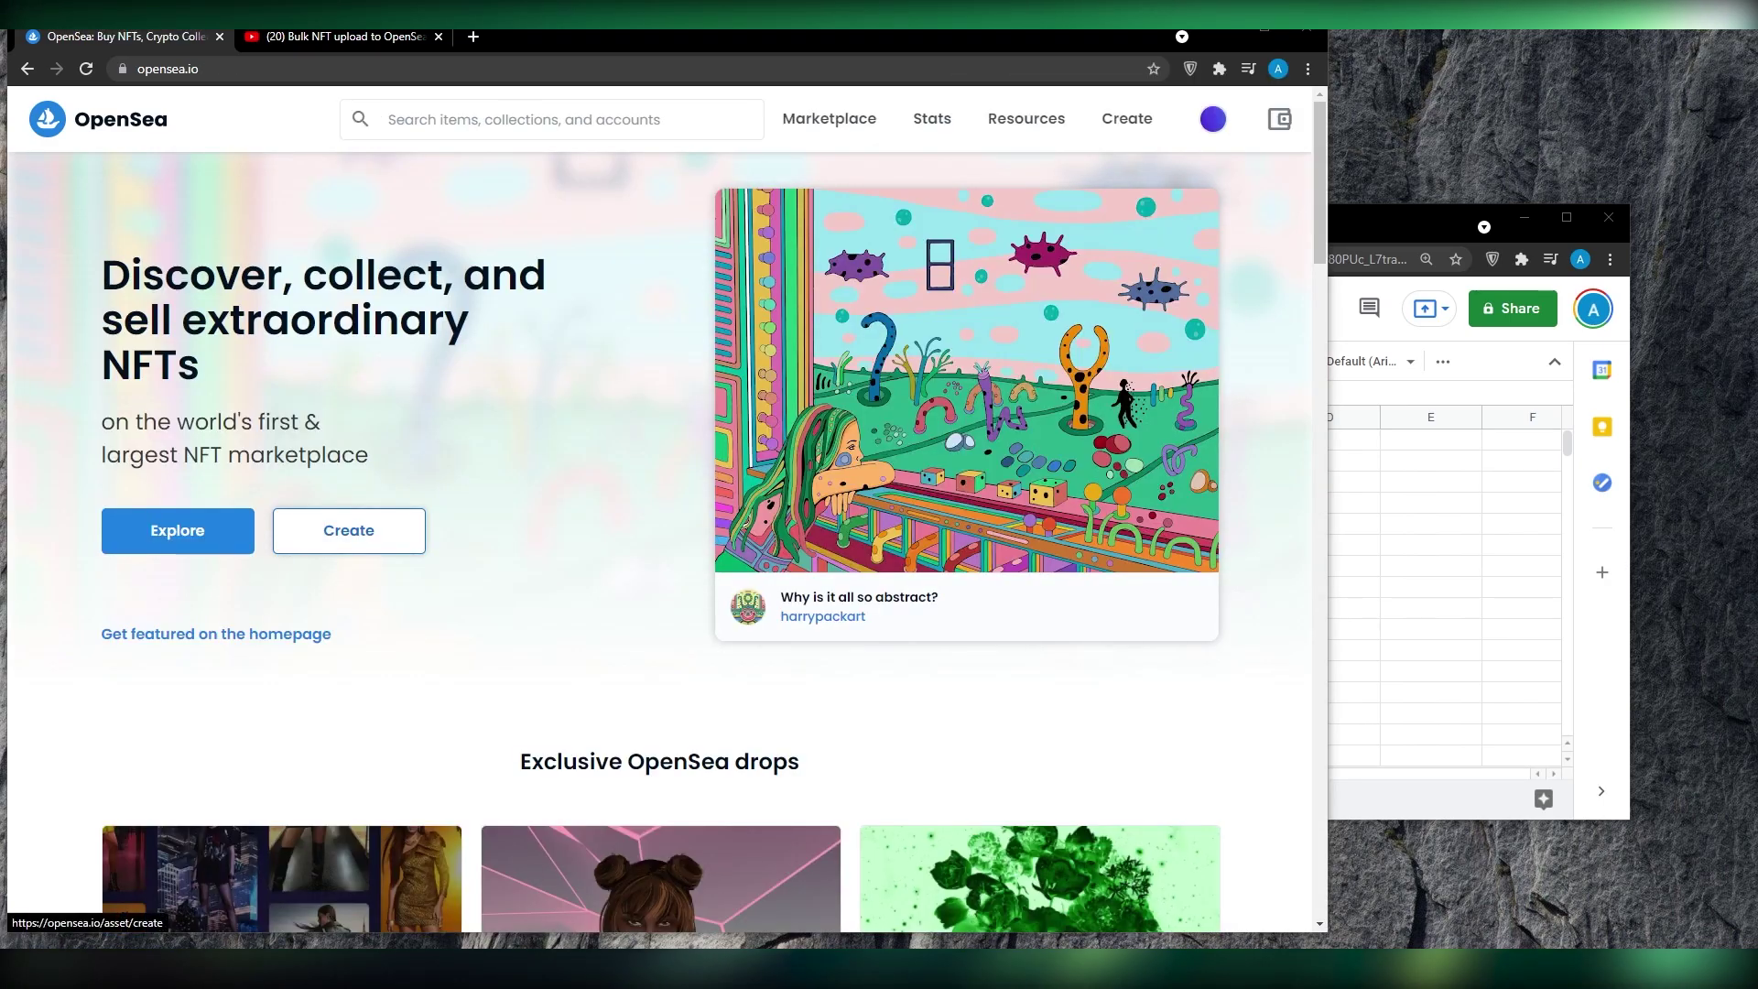
- Open the Create new item form and narrow the OpenSea window so it sits beside the spreadsheet window
{"action": "left_click", "coordinate": [348, 530]}
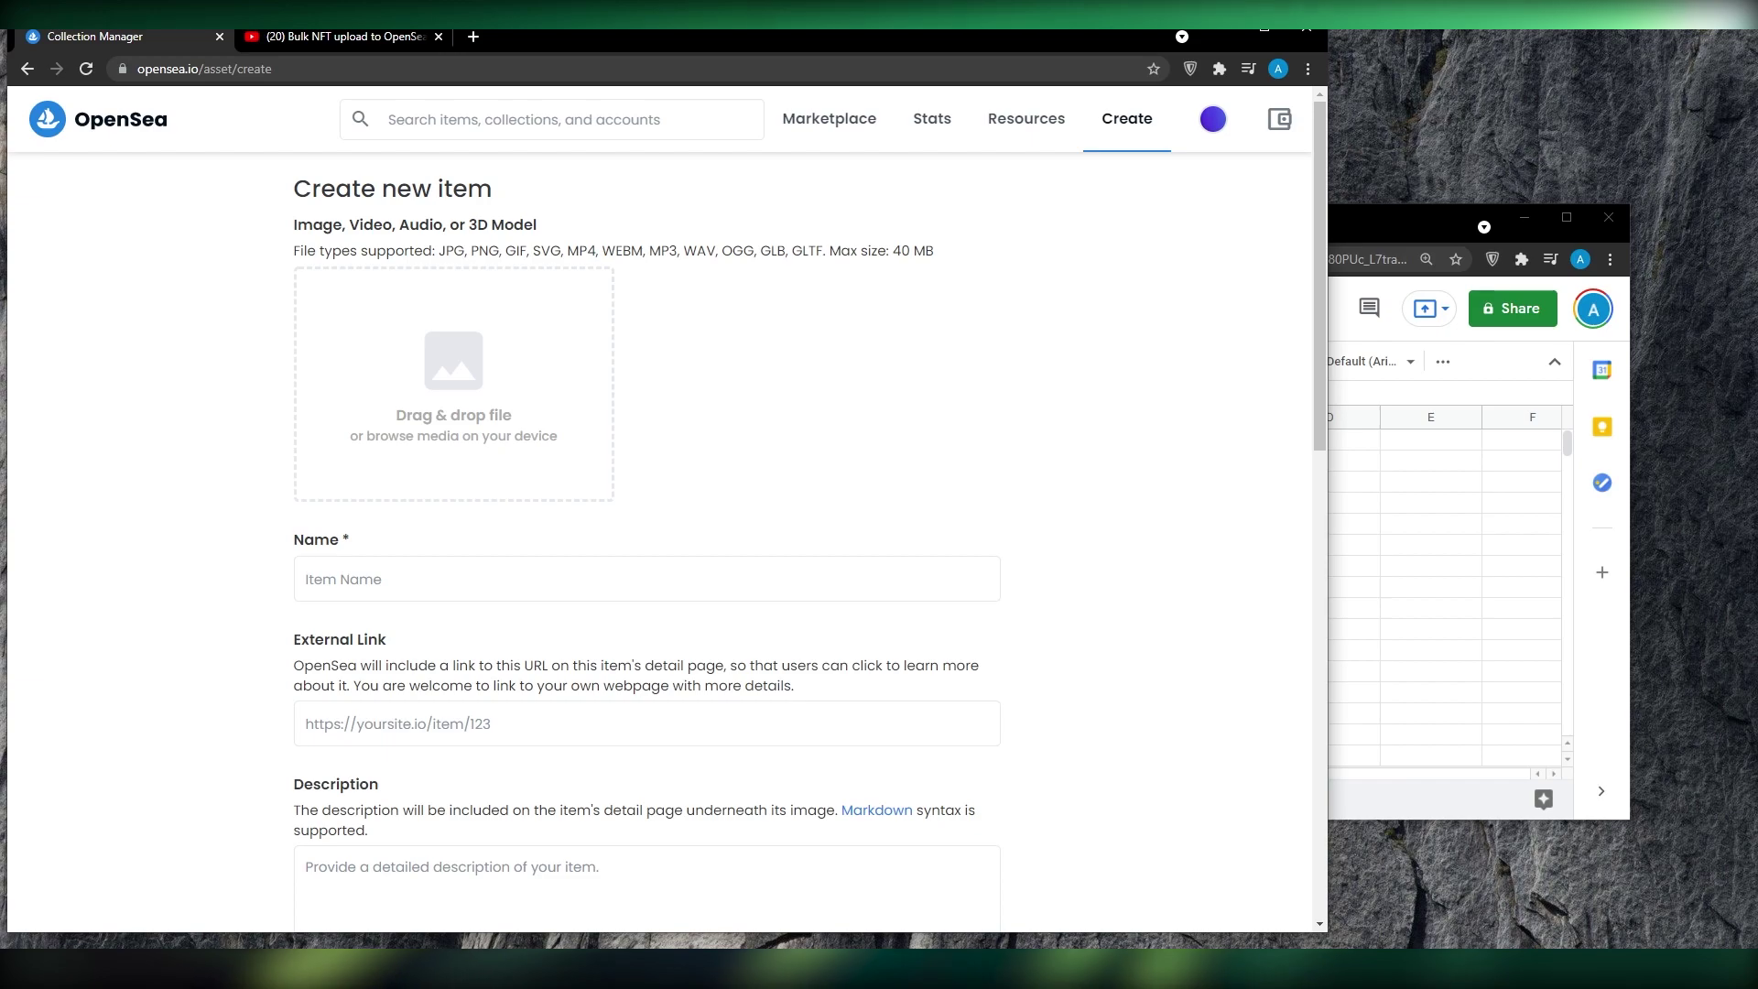
{"action": "left_click_drag", "start_coordinate": [1327, 515], "coordinate": [928, 515]}
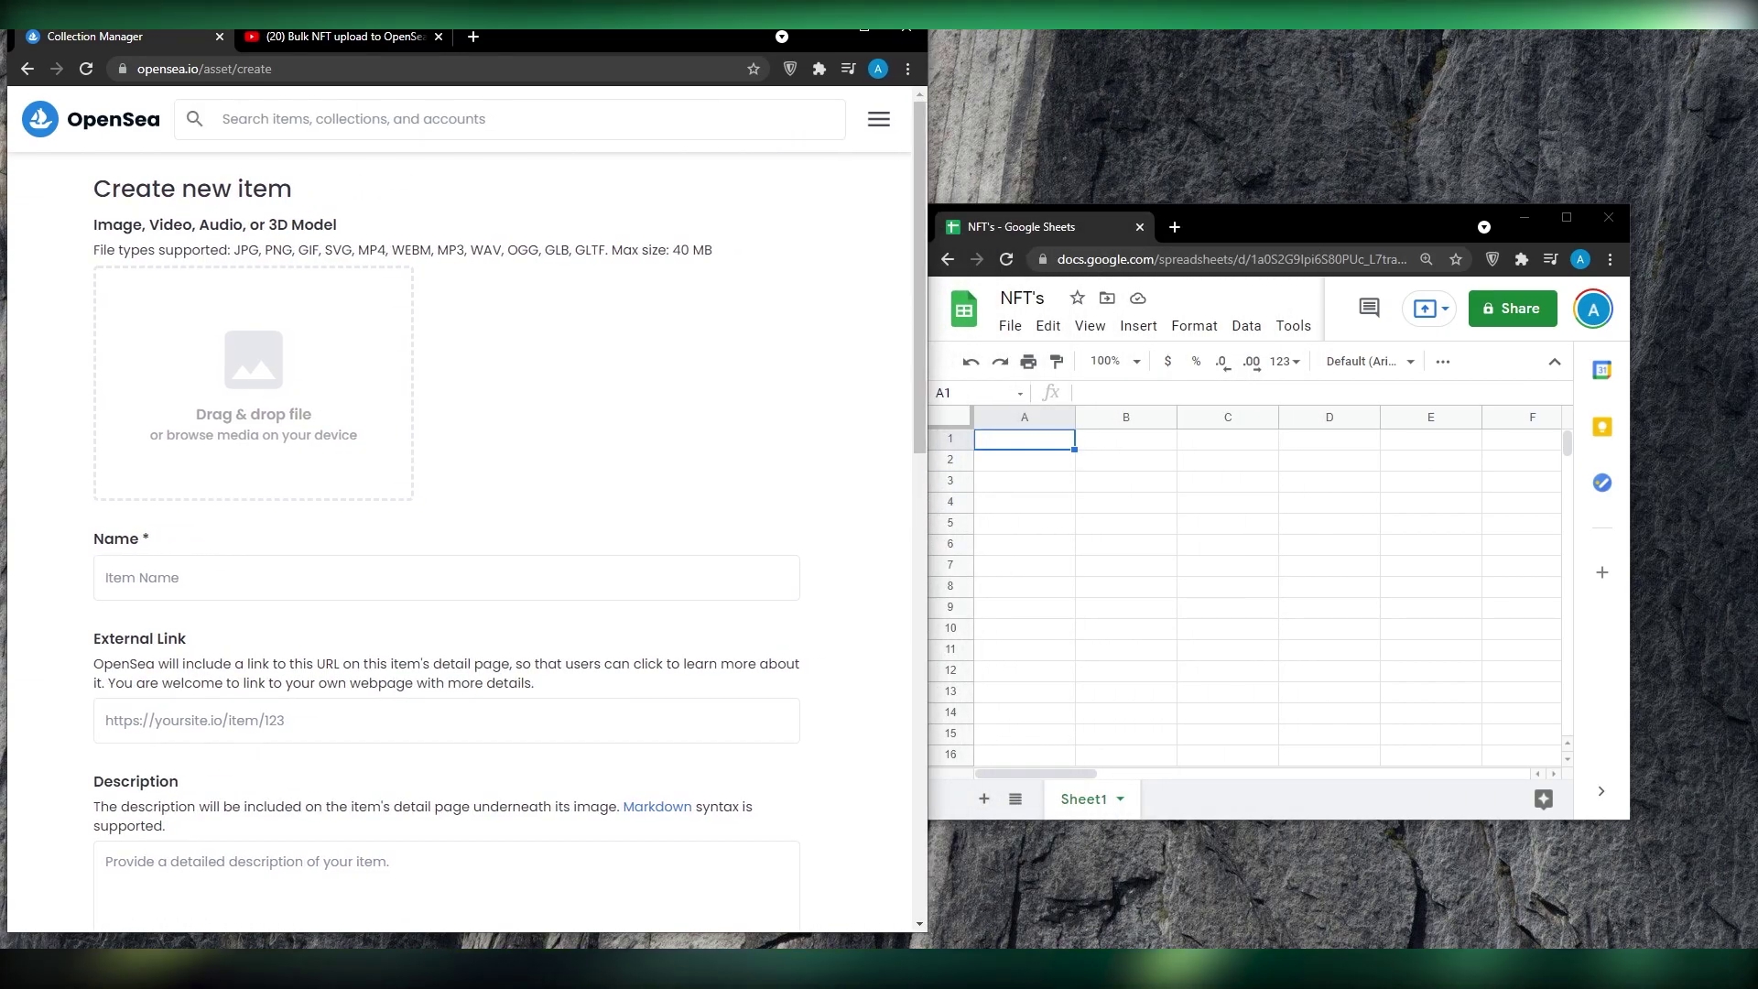
{"action": "left_click_drag", "start_coordinate": [1229, 227], "coordinate": [1244, 167]}
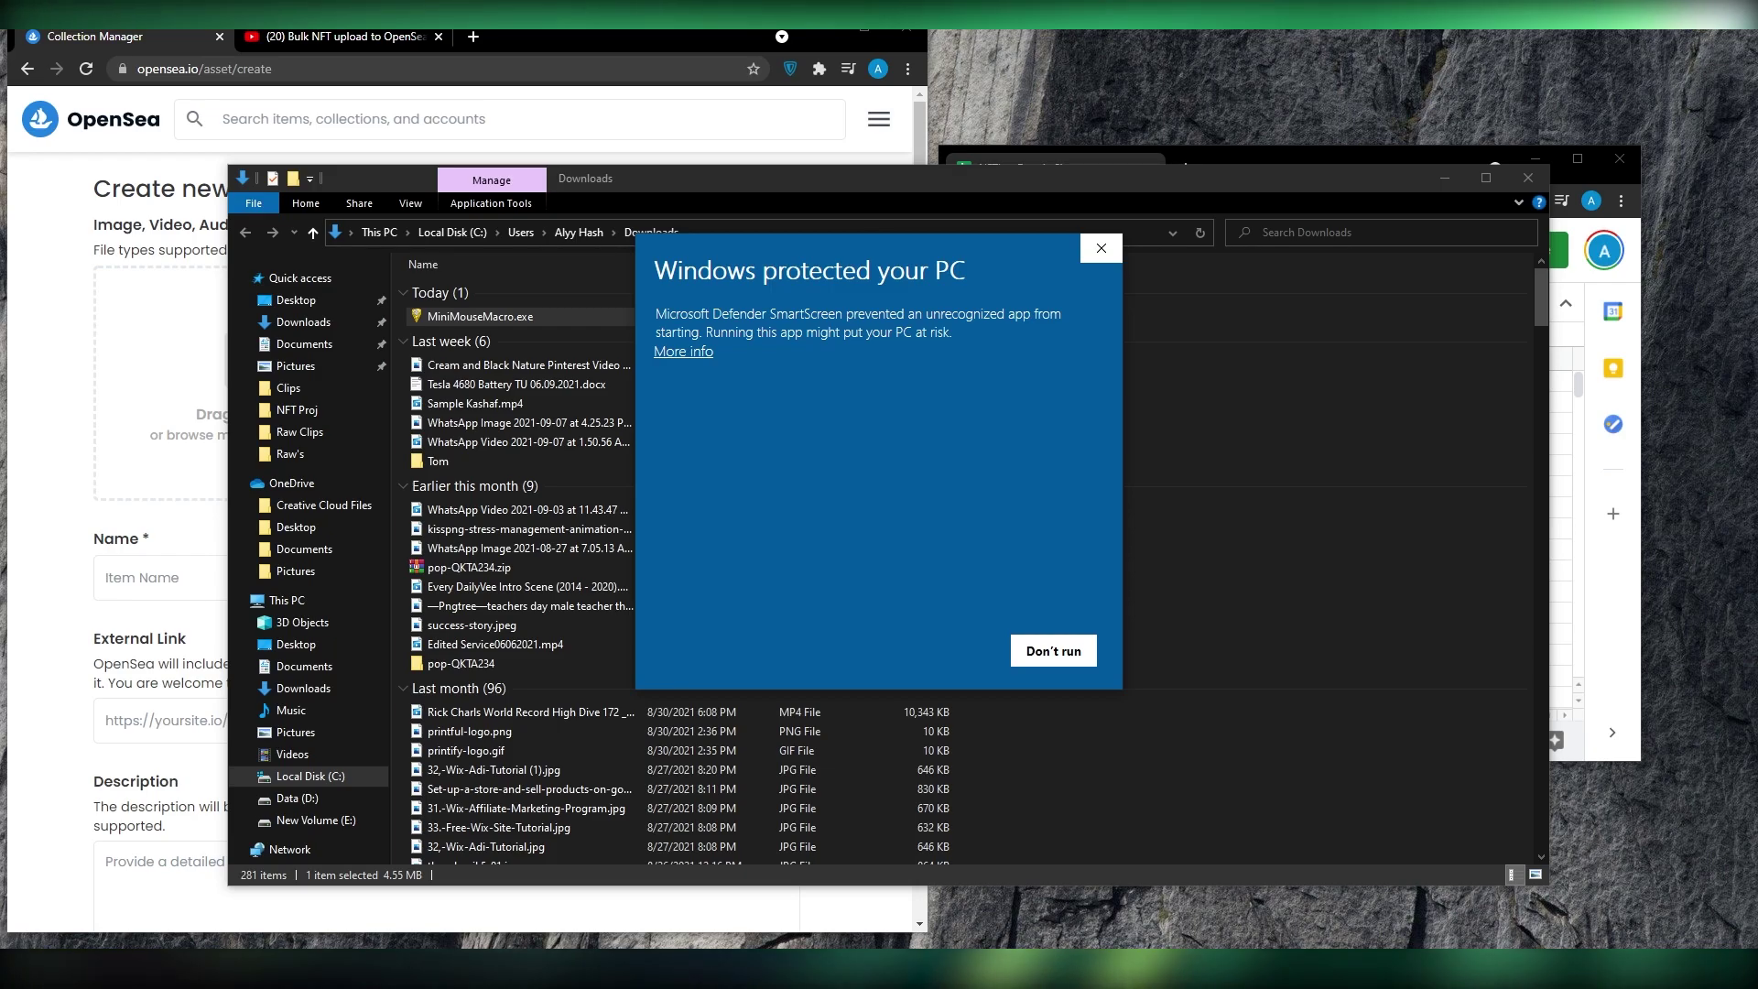
- Allow MiniMouseMacro.exe to run, then enlarge the macro window and place it at the free edge of the desktop
{"action": "left_click", "coordinate": [941, 649]}
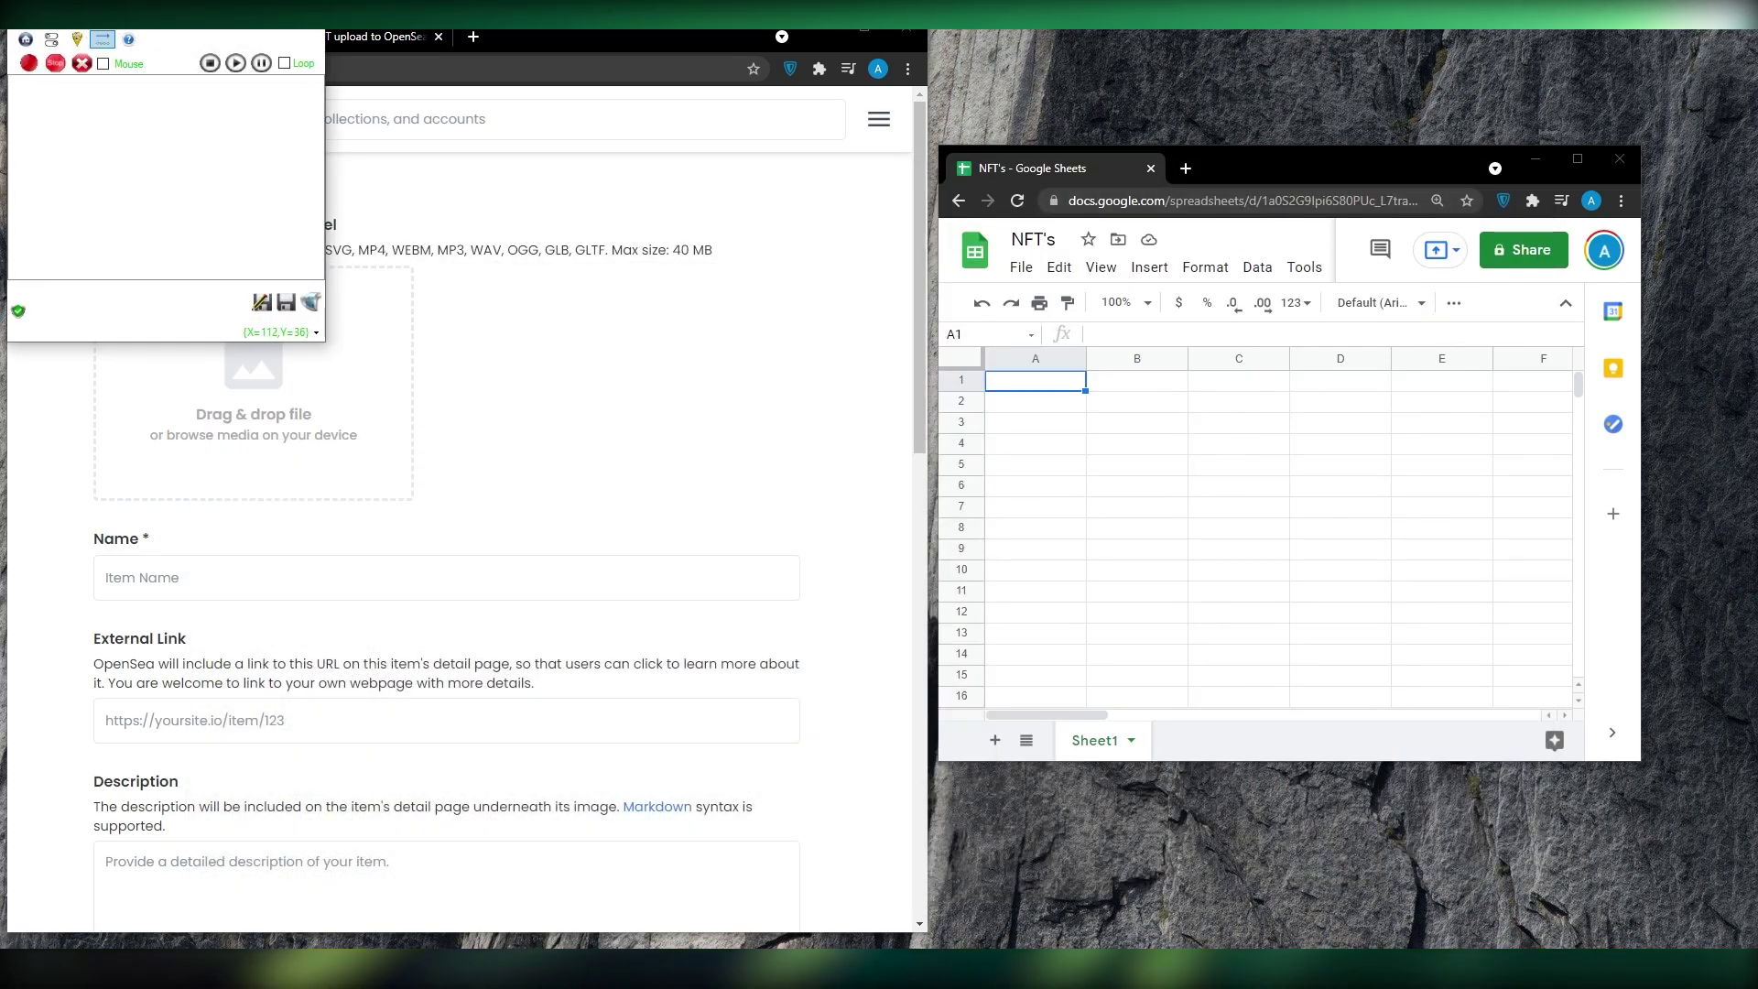
{"action": "left_click_drag", "start_coordinate": [101, 14], "coordinate": [1438, 48]}
{"action": "left_click_drag", "start_coordinate": [1361, 379], "coordinate": [1362, 785]}
{"action": "left_click_drag", "start_coordinate": [1410, 48], "coordinate": [1506, 16]}
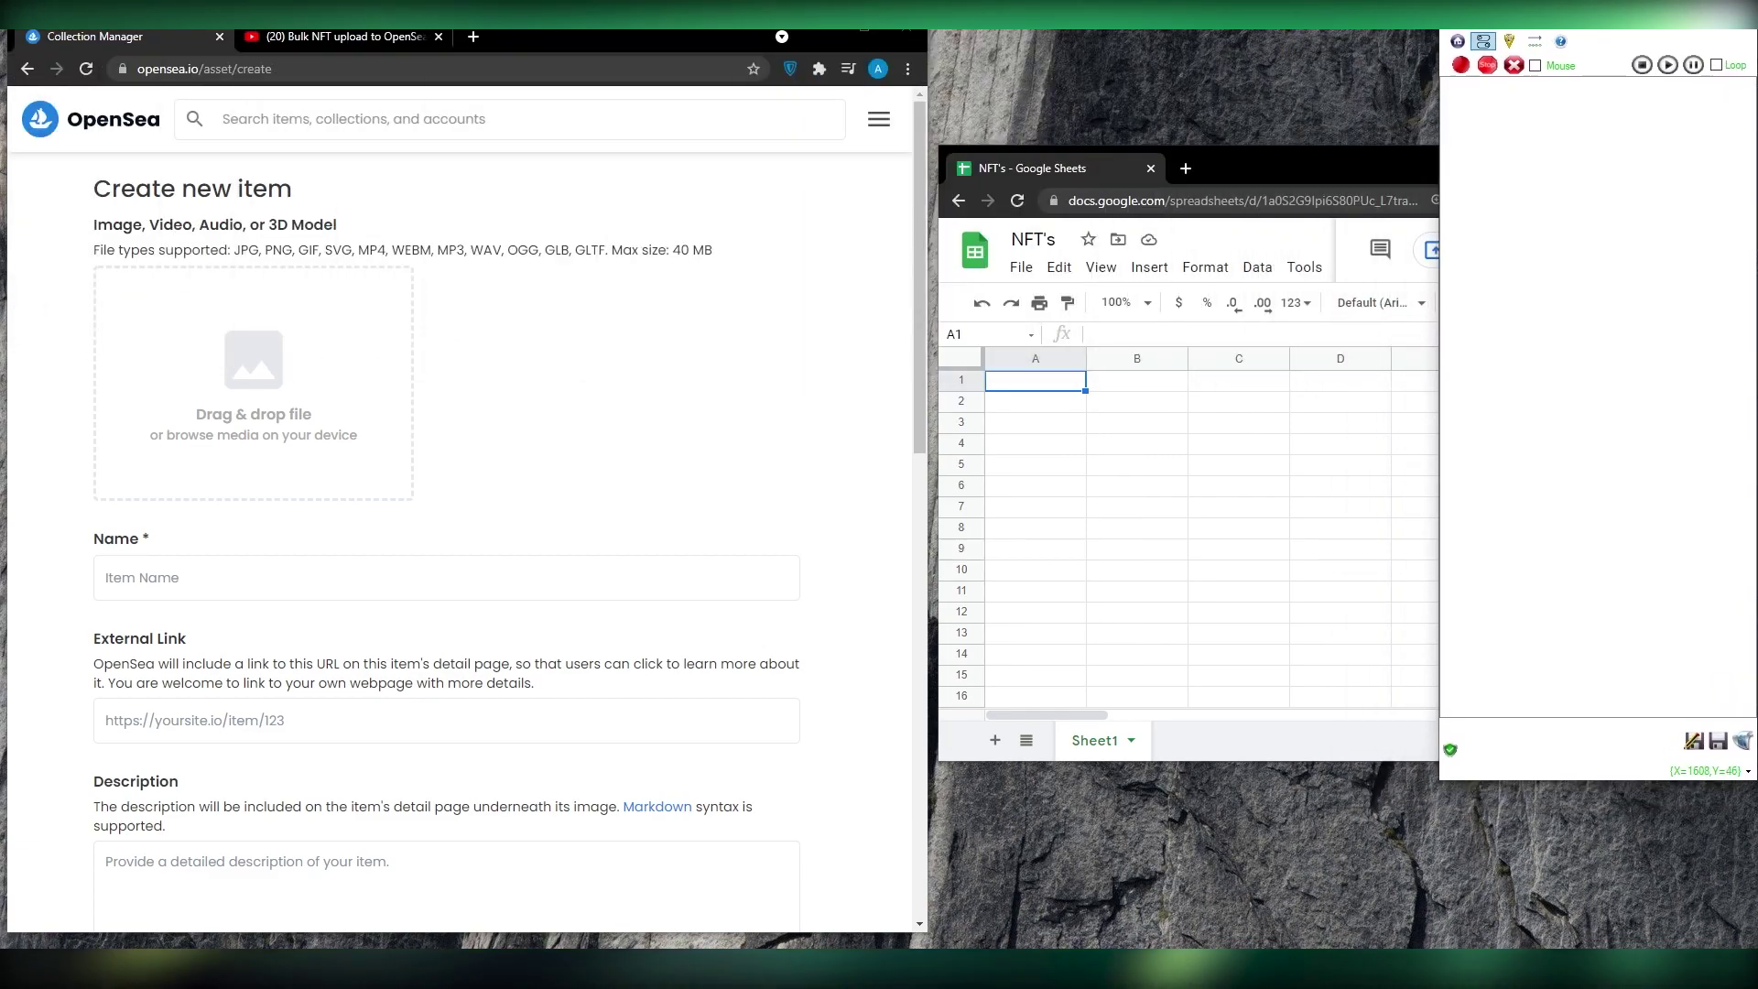
- Narrow the spreadsheet window to fit between the OpenSea window and the macro recorder
{"action": "left_click", "coordinate": [1268, 169]}
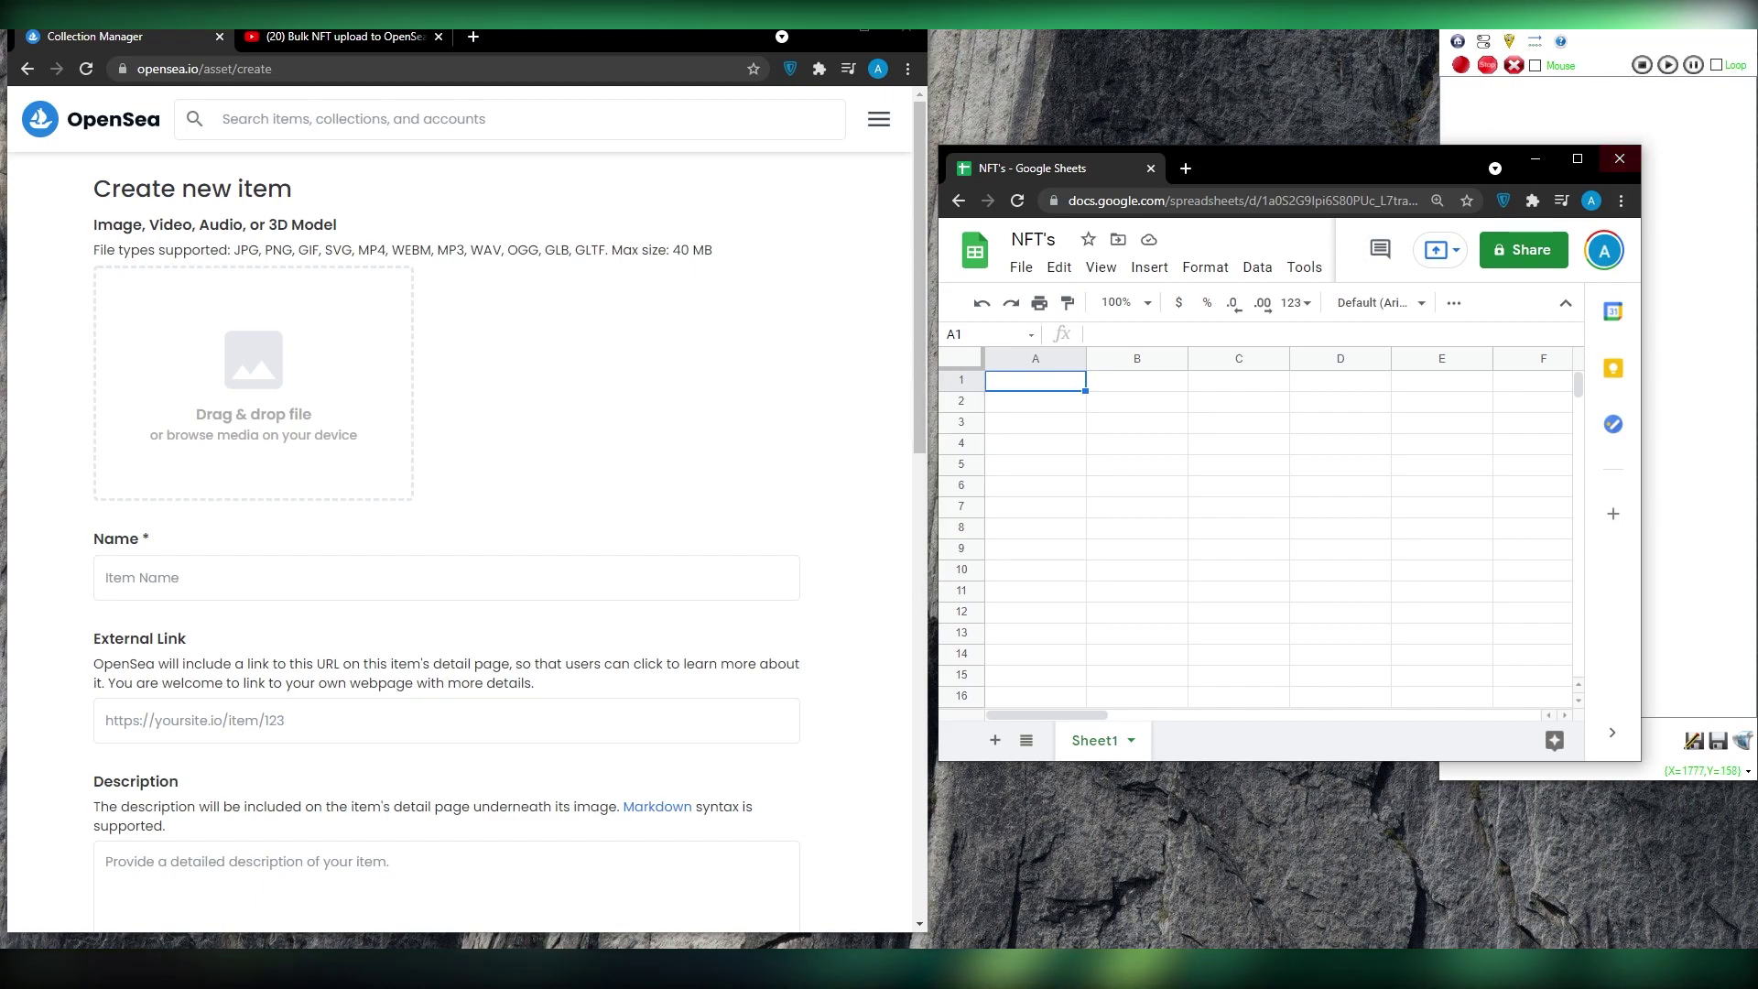
{"action": "left_click_drag", "start_coordinate": [1643, 145], "coordinate": [1459, 144]}
{"action": "left_click_drag", "start_coordinate": [1237, 154], "coordinate": [1228, 157]}
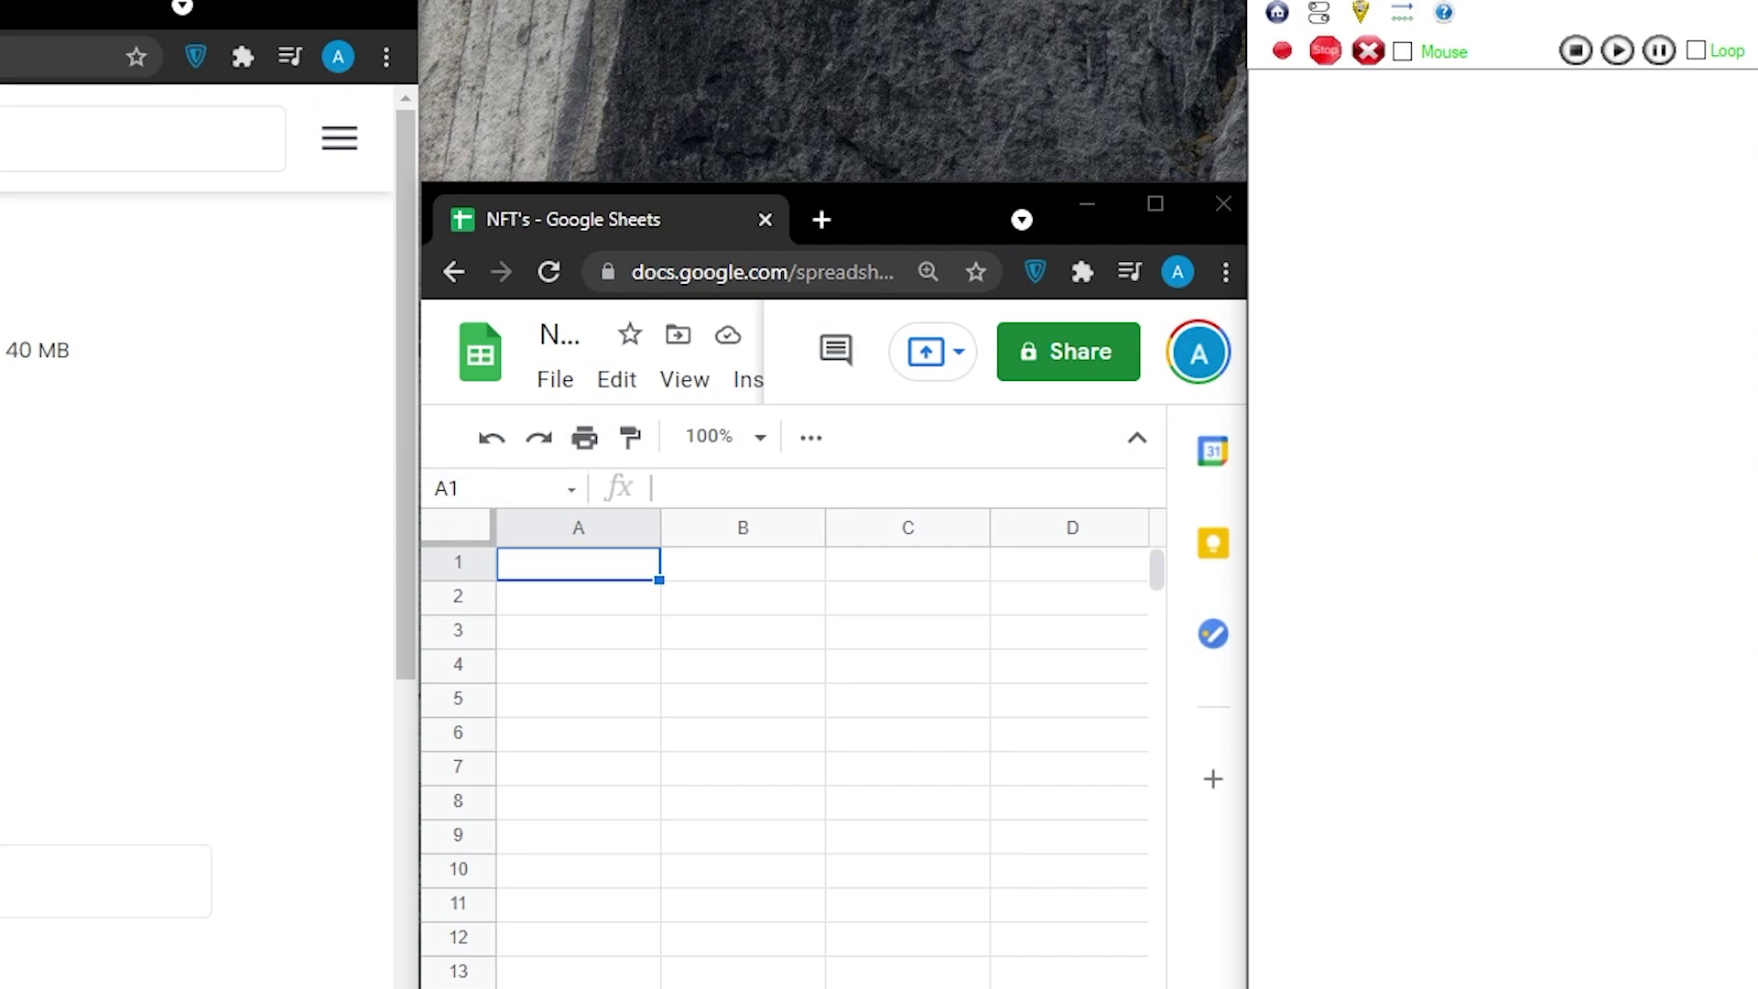
- Record a trial macro of clicks and keystrokes around cells C6 and C10, stop recording and clear the recorded entries
{"action": "left_click", "coordinate": [385, 488]}
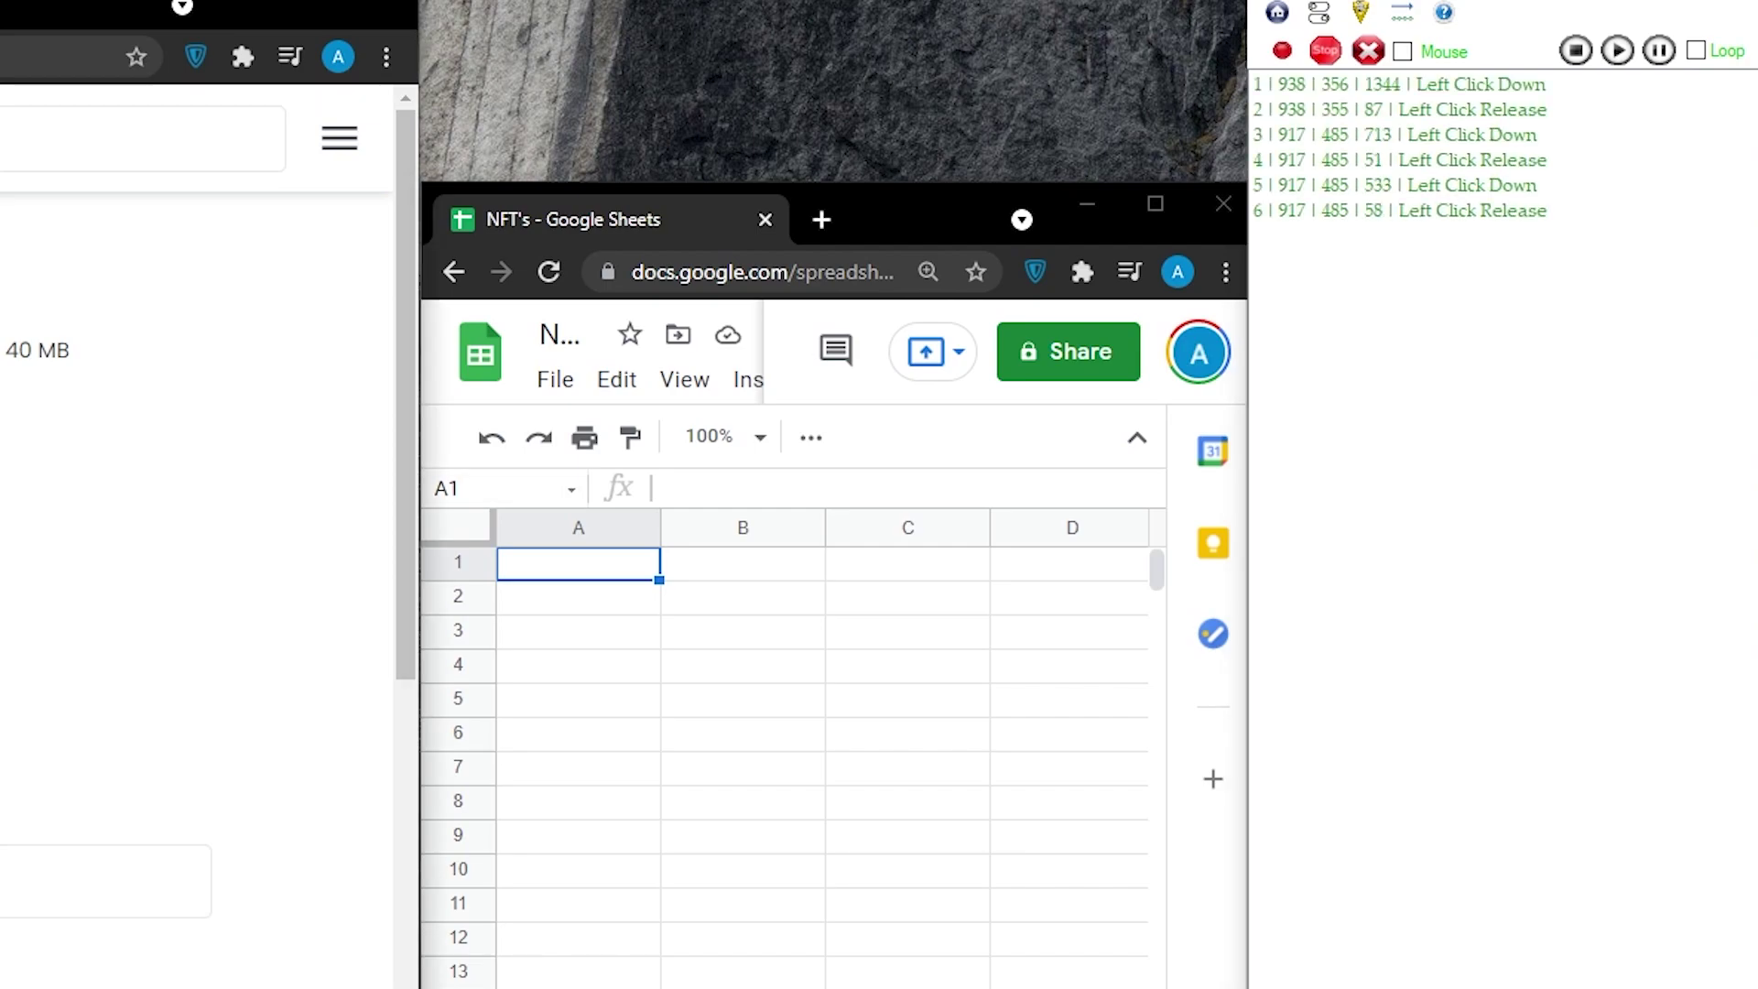
{"action": "left_click", "coordinate": [749, 660]}
{"action": "left_click", "coordinate": [925, 739]}
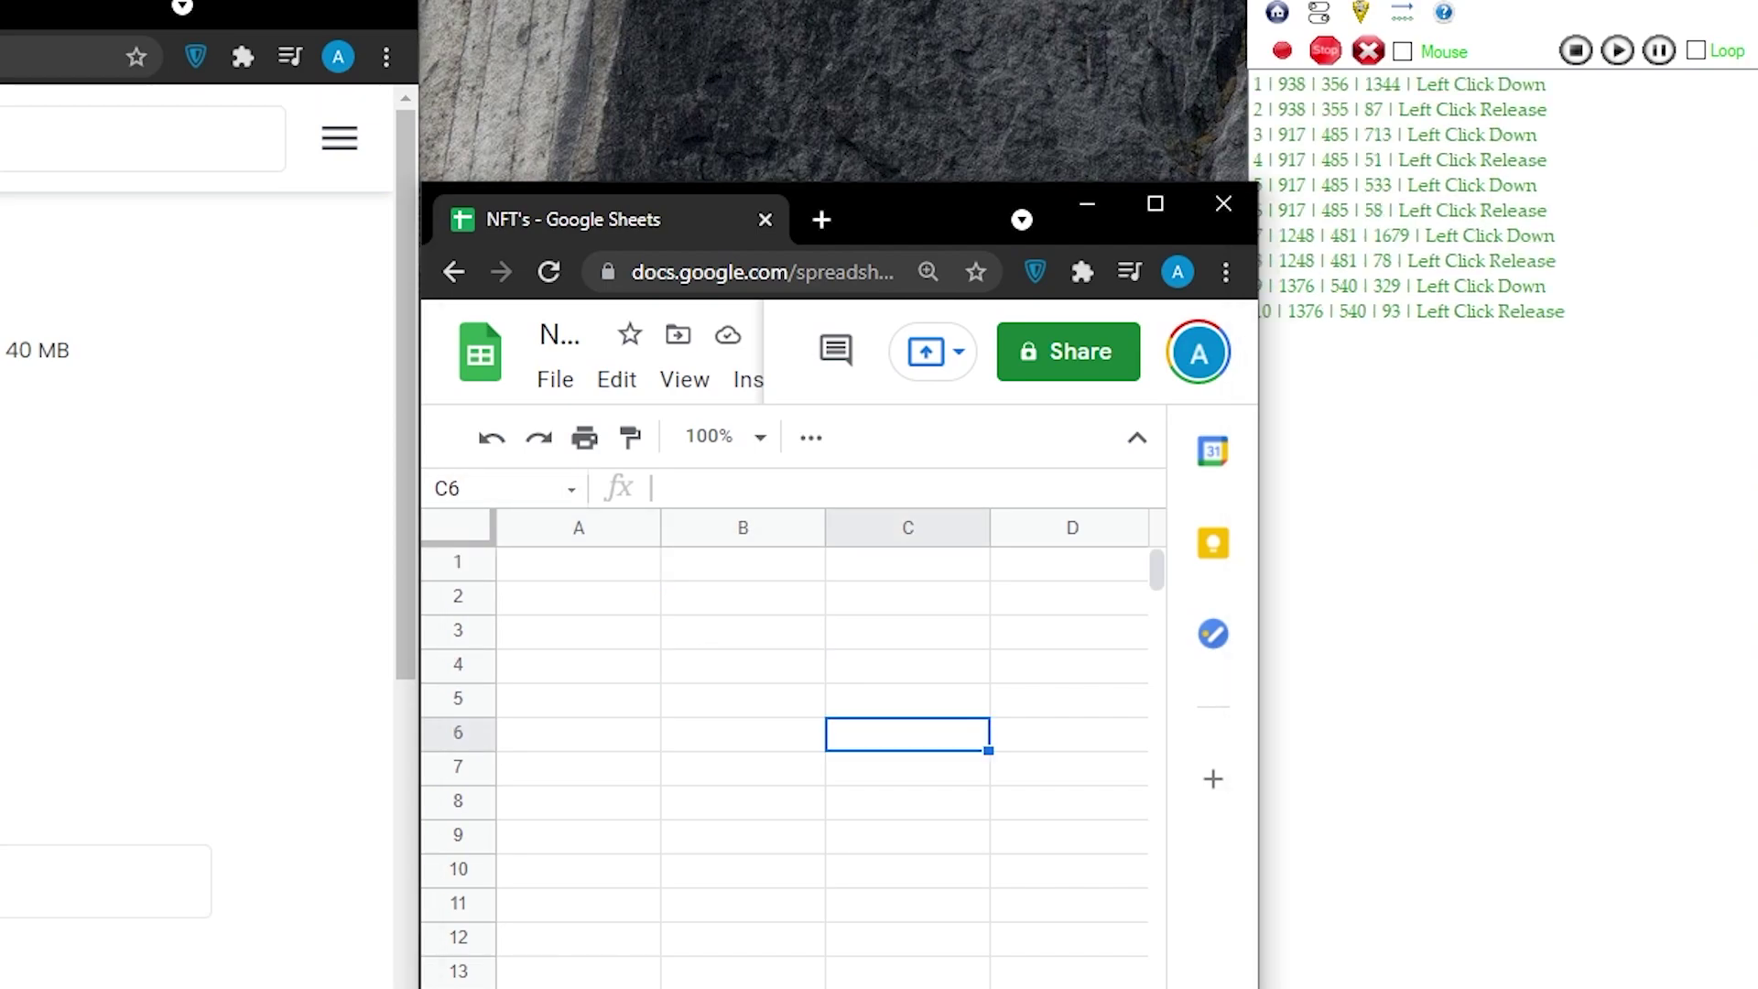
{"action": "left_click", "coordinate": [879, 873]}
{"action": "key", "text": "Down"}
{"action": "key", "text": "Up"}
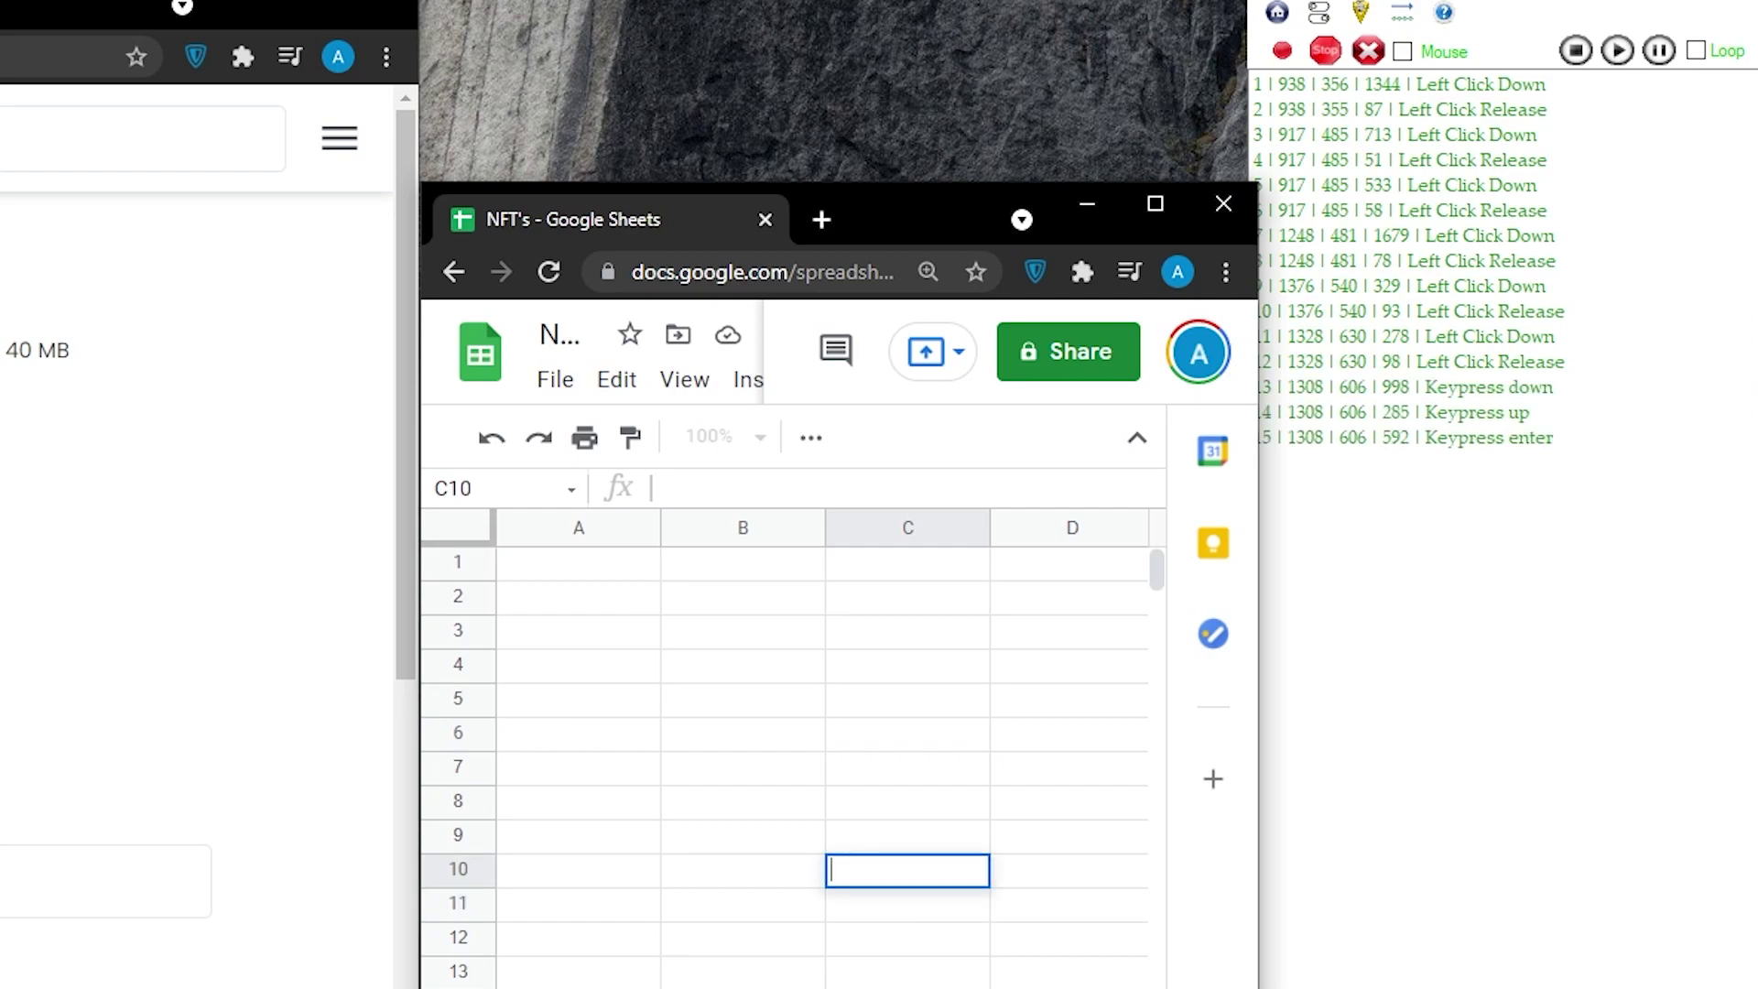
{"action": "left_click", "coordinate": [1324, 51]}
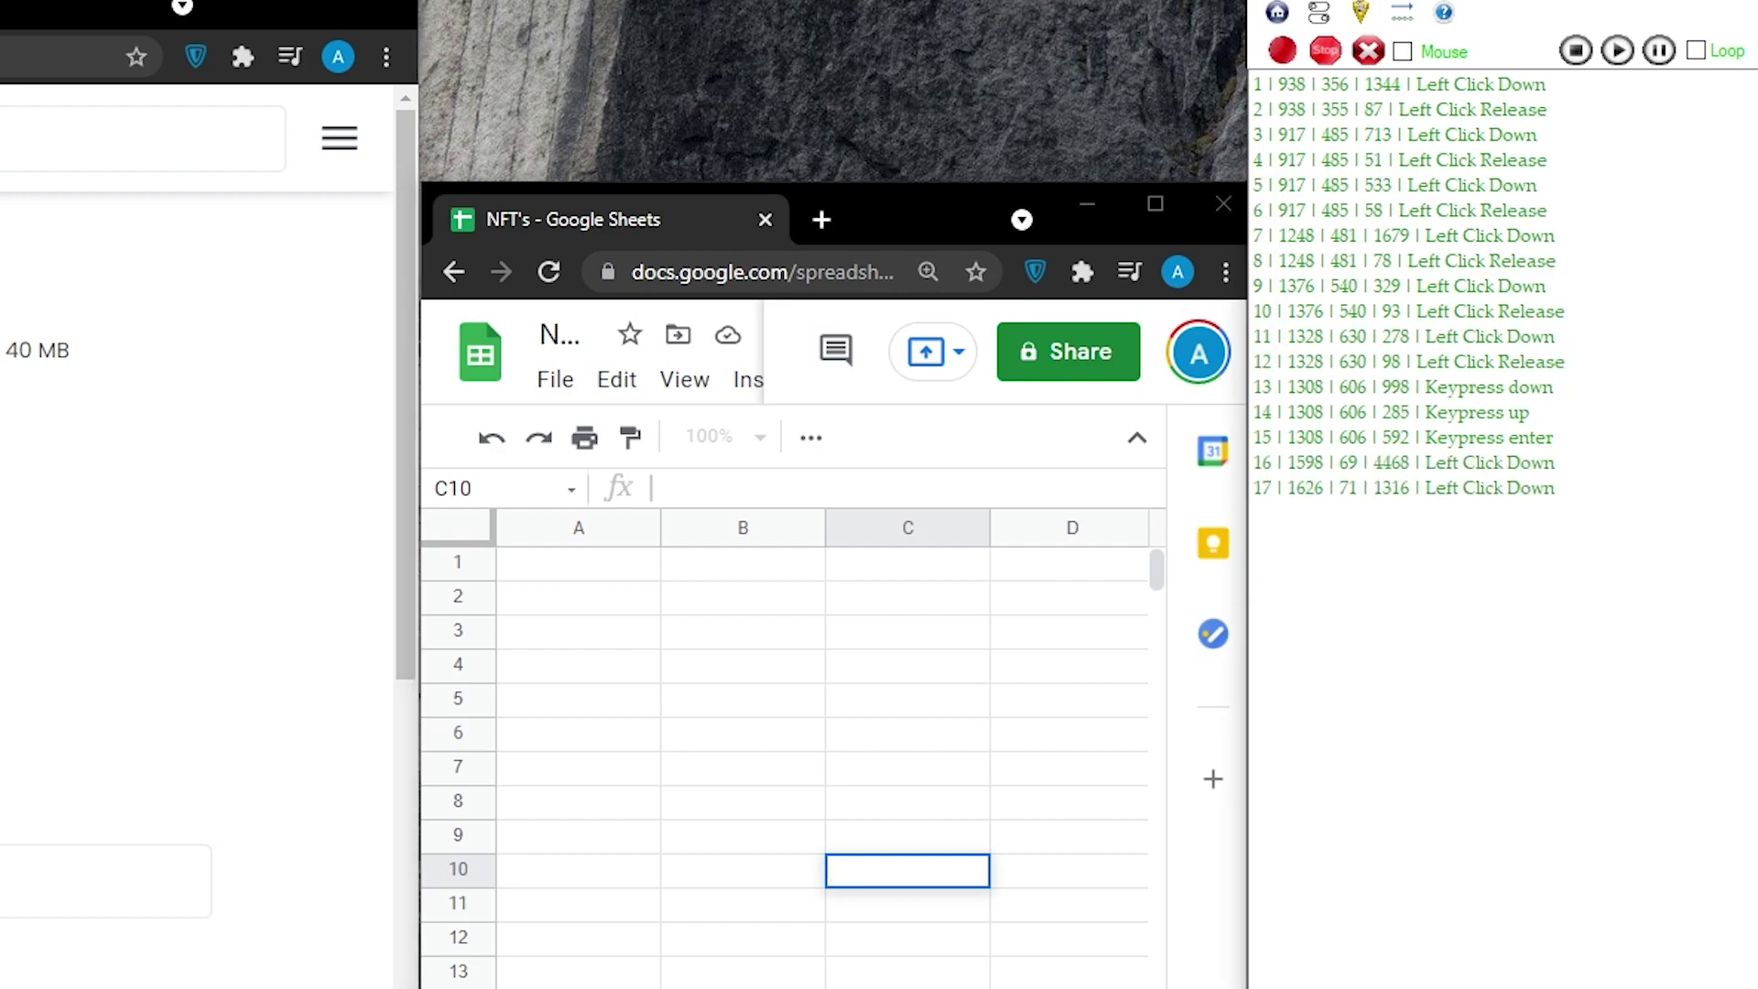
{"action": "key", "text": "Return"}
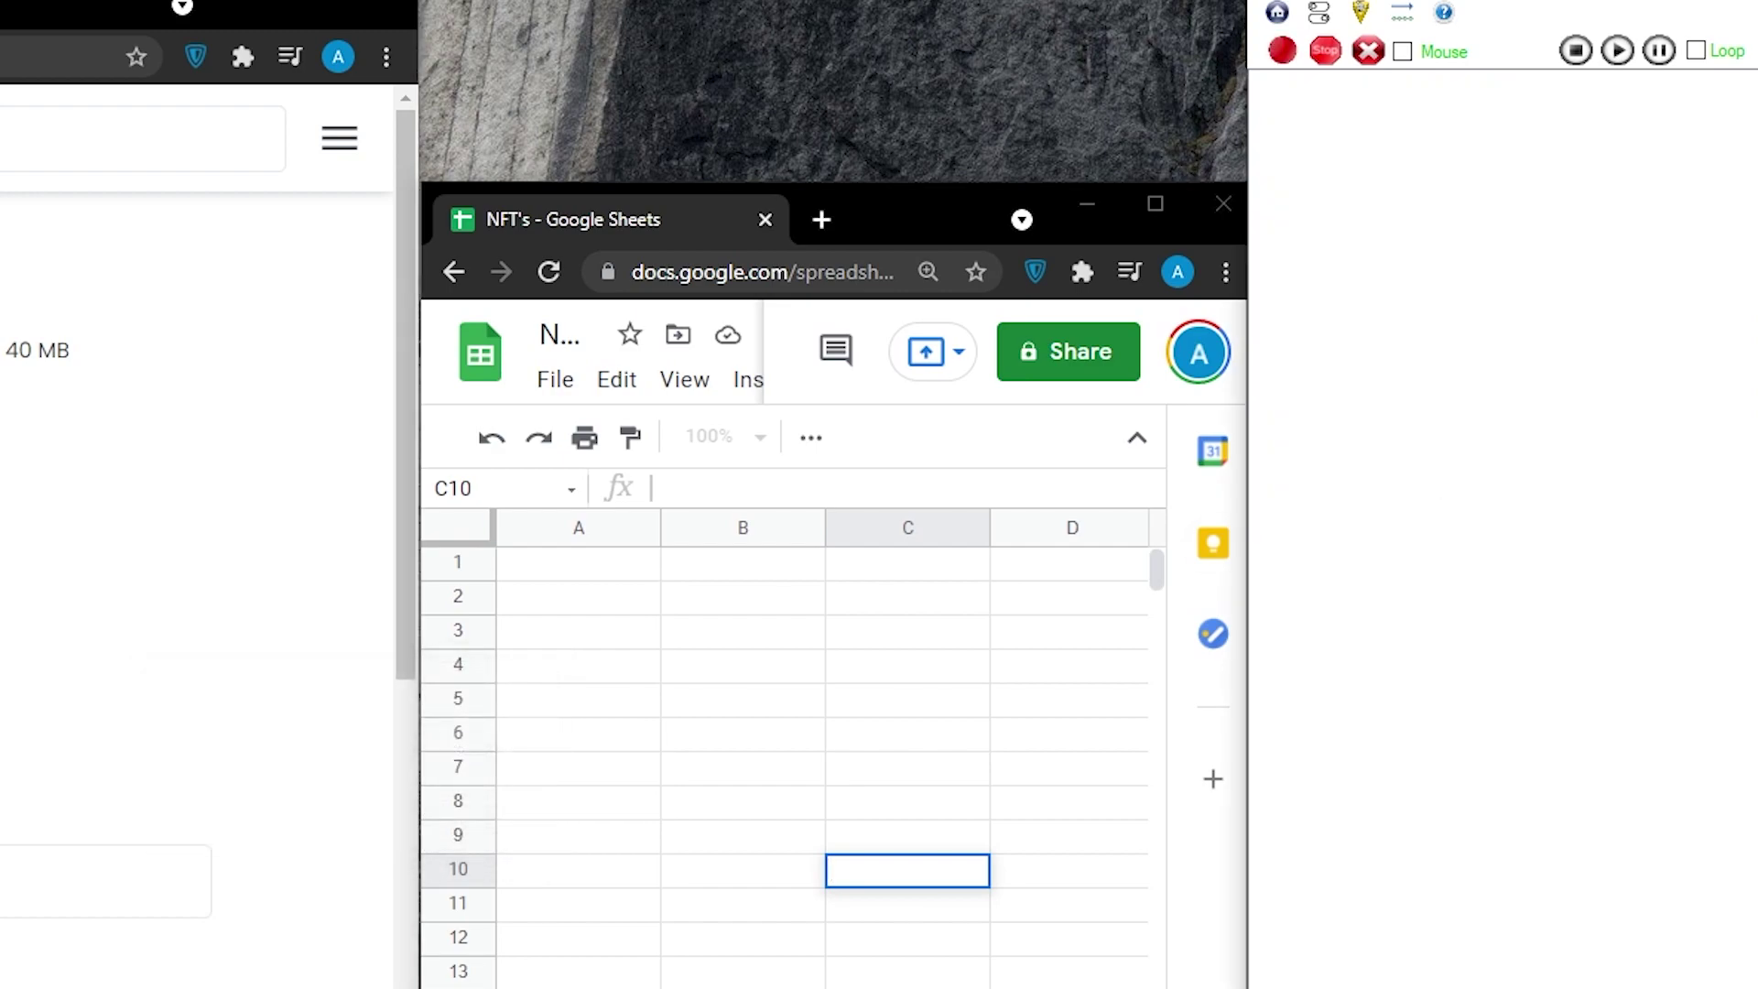
- Enter #1 in cell A1 and MacroLook #2678 in cell B1 of the NFT's spreadsheet
{"action": "left_click", "coordinate": [578, 904]}
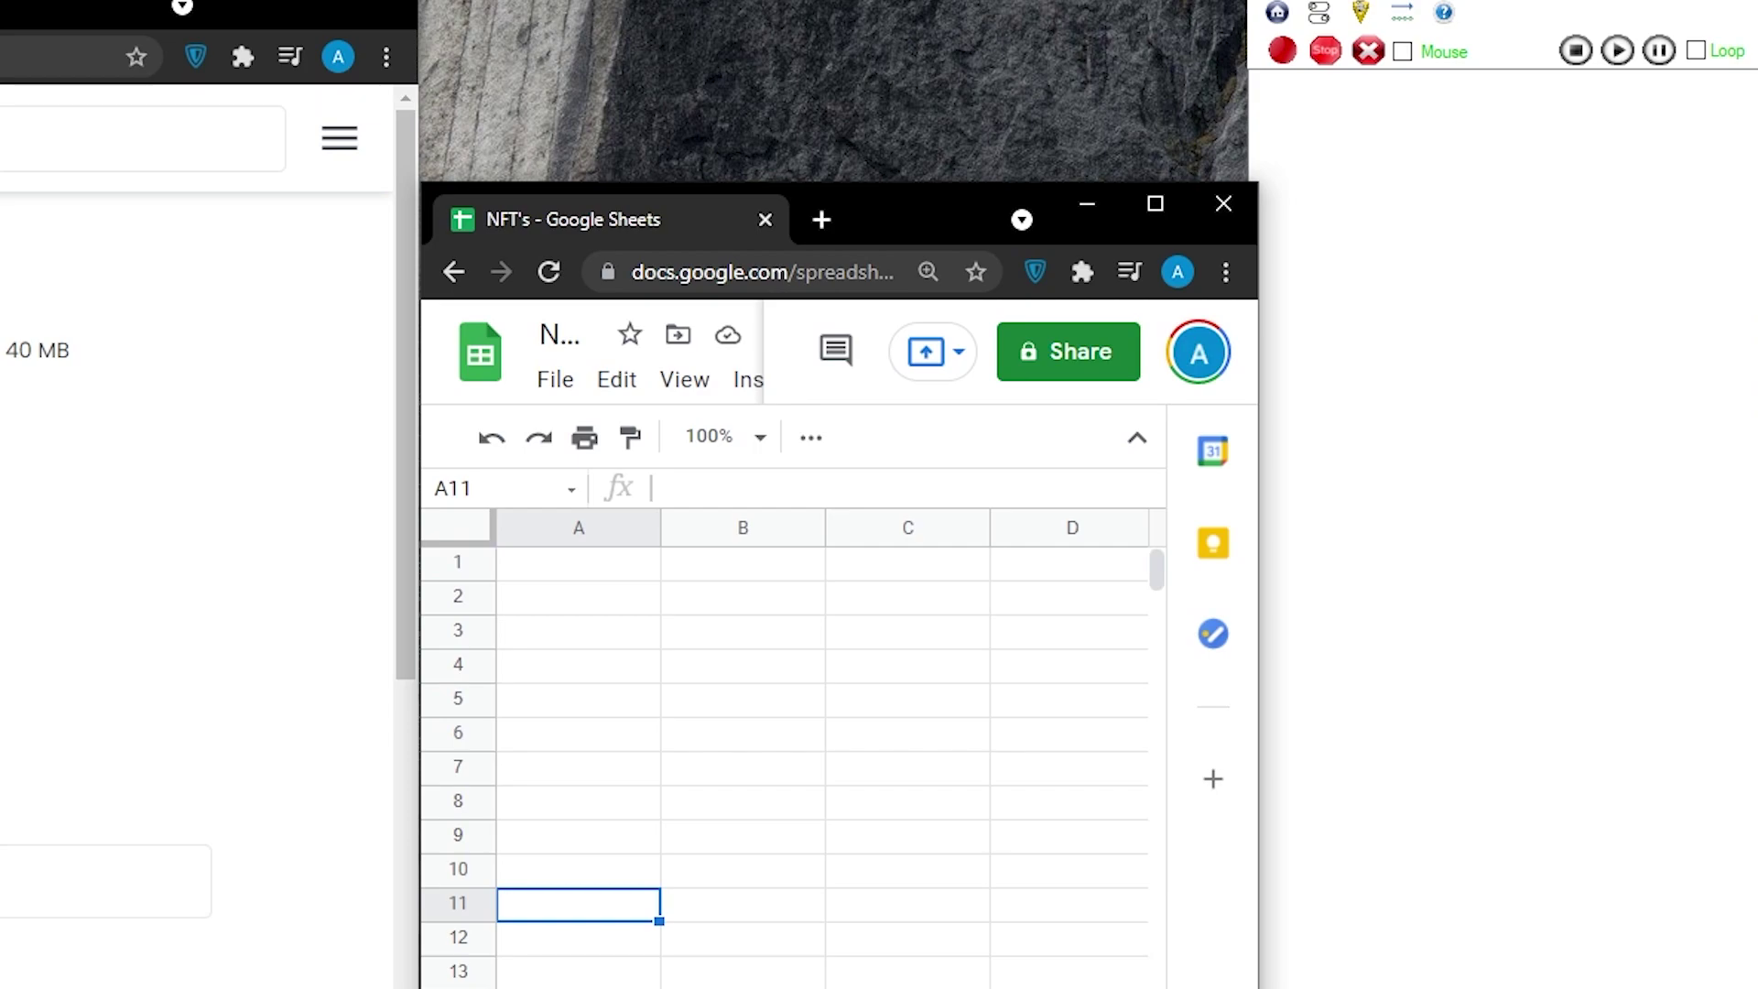
{"action": "type", "text": "#1"}
{"action": "key", "text": "Tab"}
{"action": "type", "text": "M"}
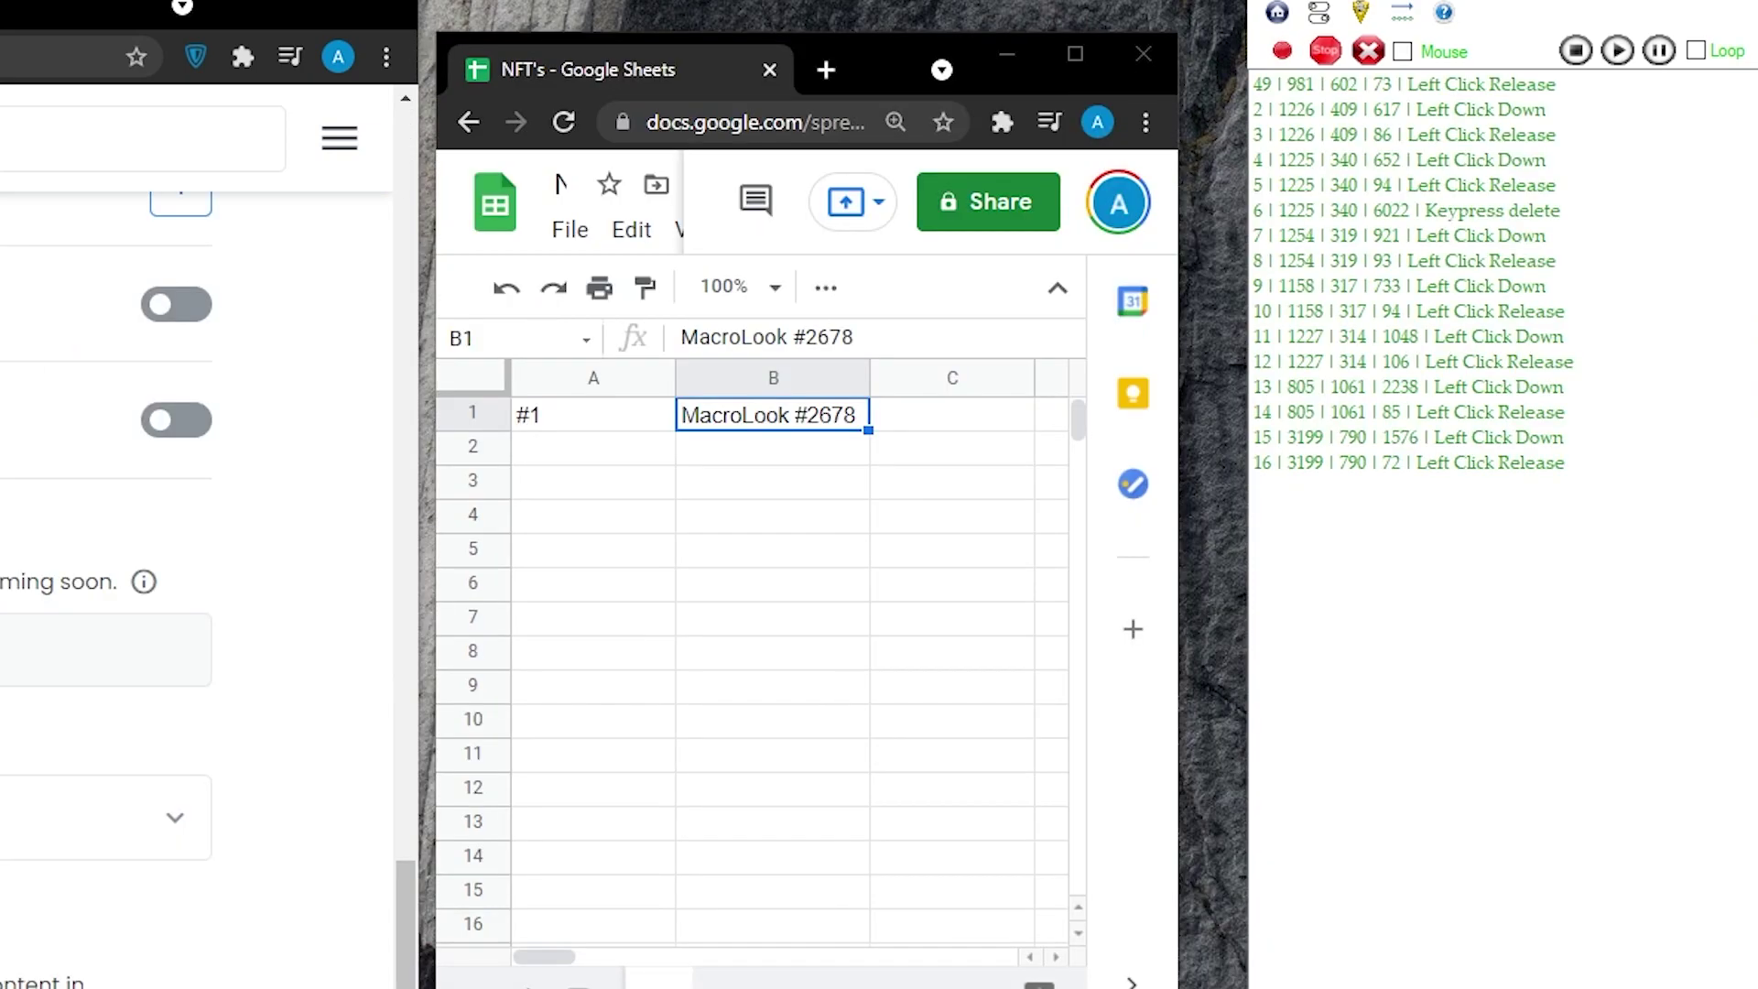
- Clear the macro recorder's entries and try selecting cells around A1 and B1
{"action": "left_click", "coordinate": [1367, 51]}
{"action": "left_click", "coordinate": [352, 822]}
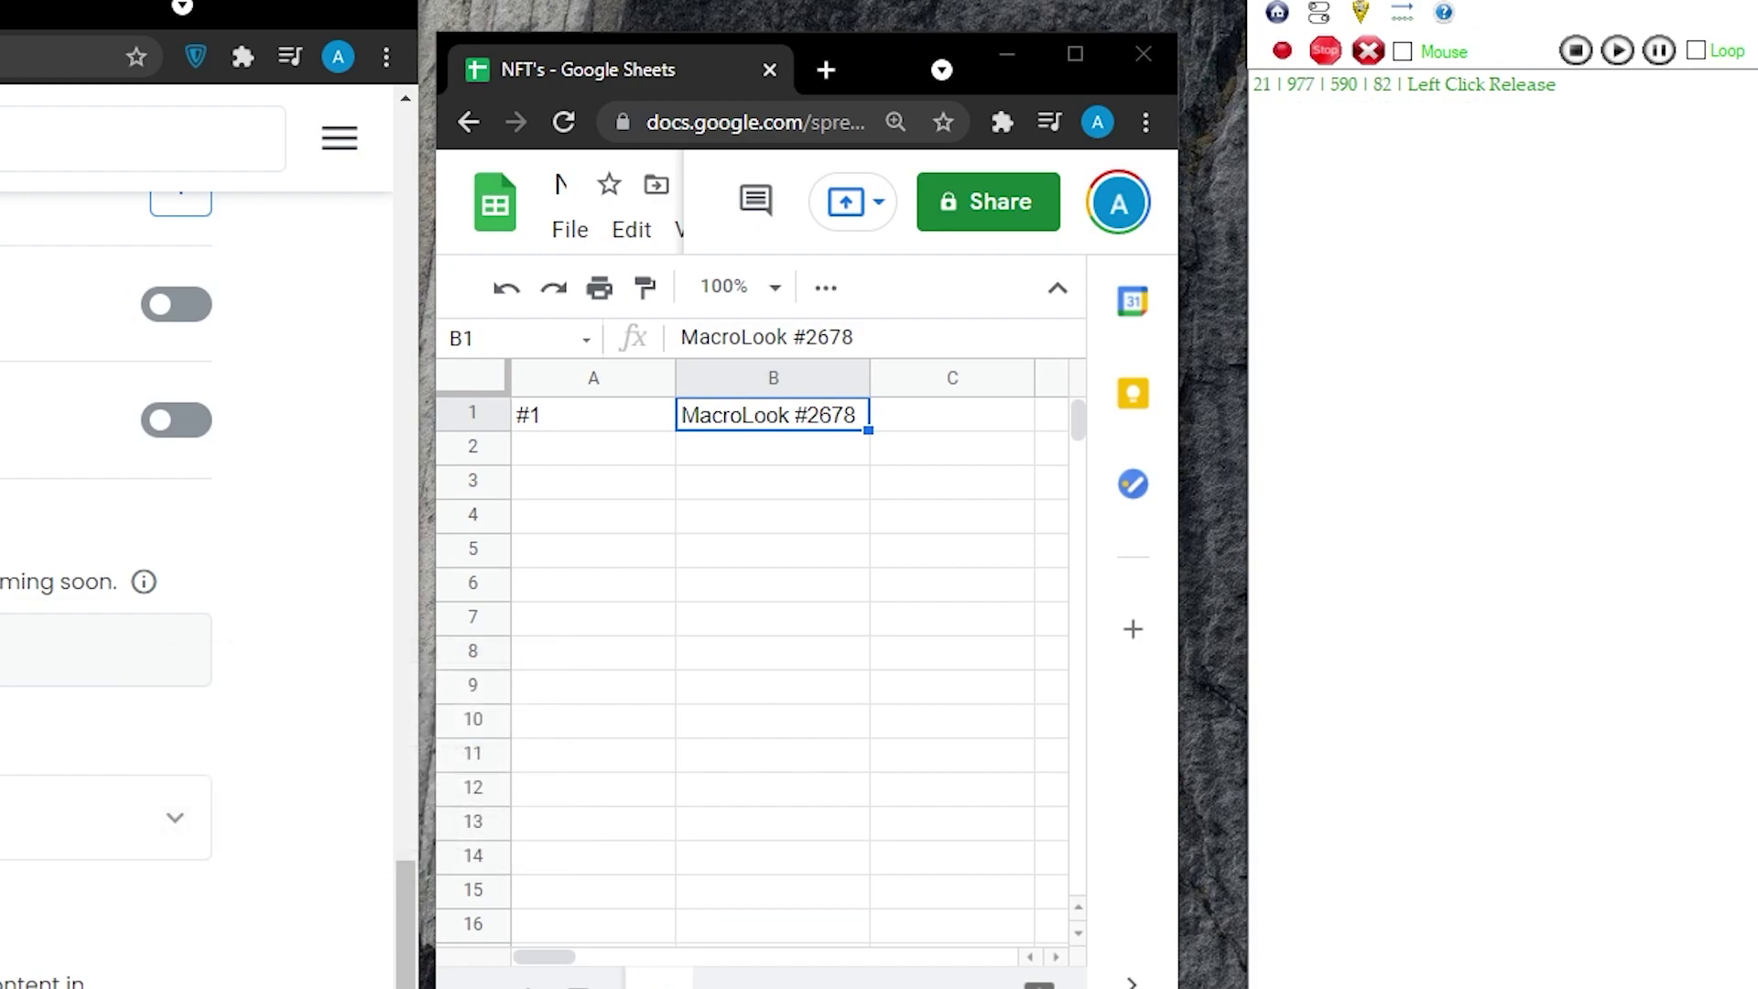
{"action": "left_click", "coordinate": [782, 448]}
{"action": "left_click", "coordinate": [595, 415]}
{"action": "left_click", "coordinate": [783, 414]}
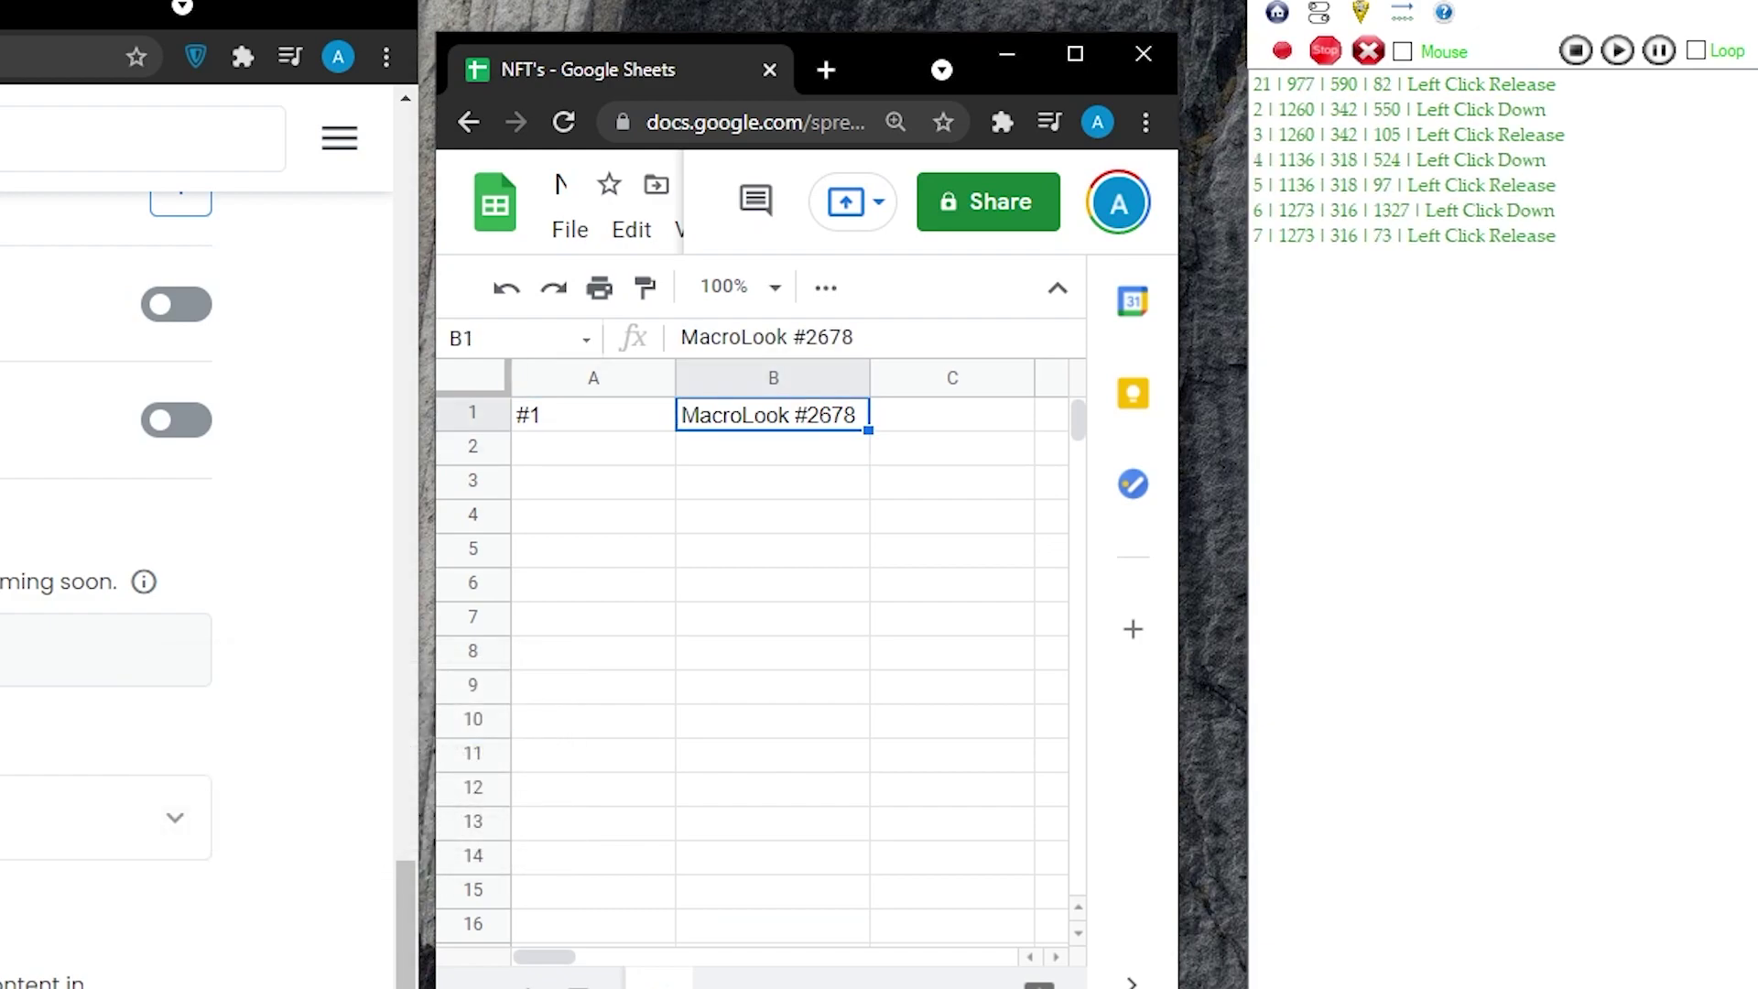
- Extend the #1 numbering from cell A1 down to A65, and clear the recorded macro entries
{"action": "left_click", "coordinate": [596, 422]}
{"action": "left_click_drag", "start_coordinate": [674, 430], "coordinate": [641, 946]}
{"action": "left_click", "coordinate": [1368, 51]}
{"action": "left_click", "coordinate": [352, 820]}
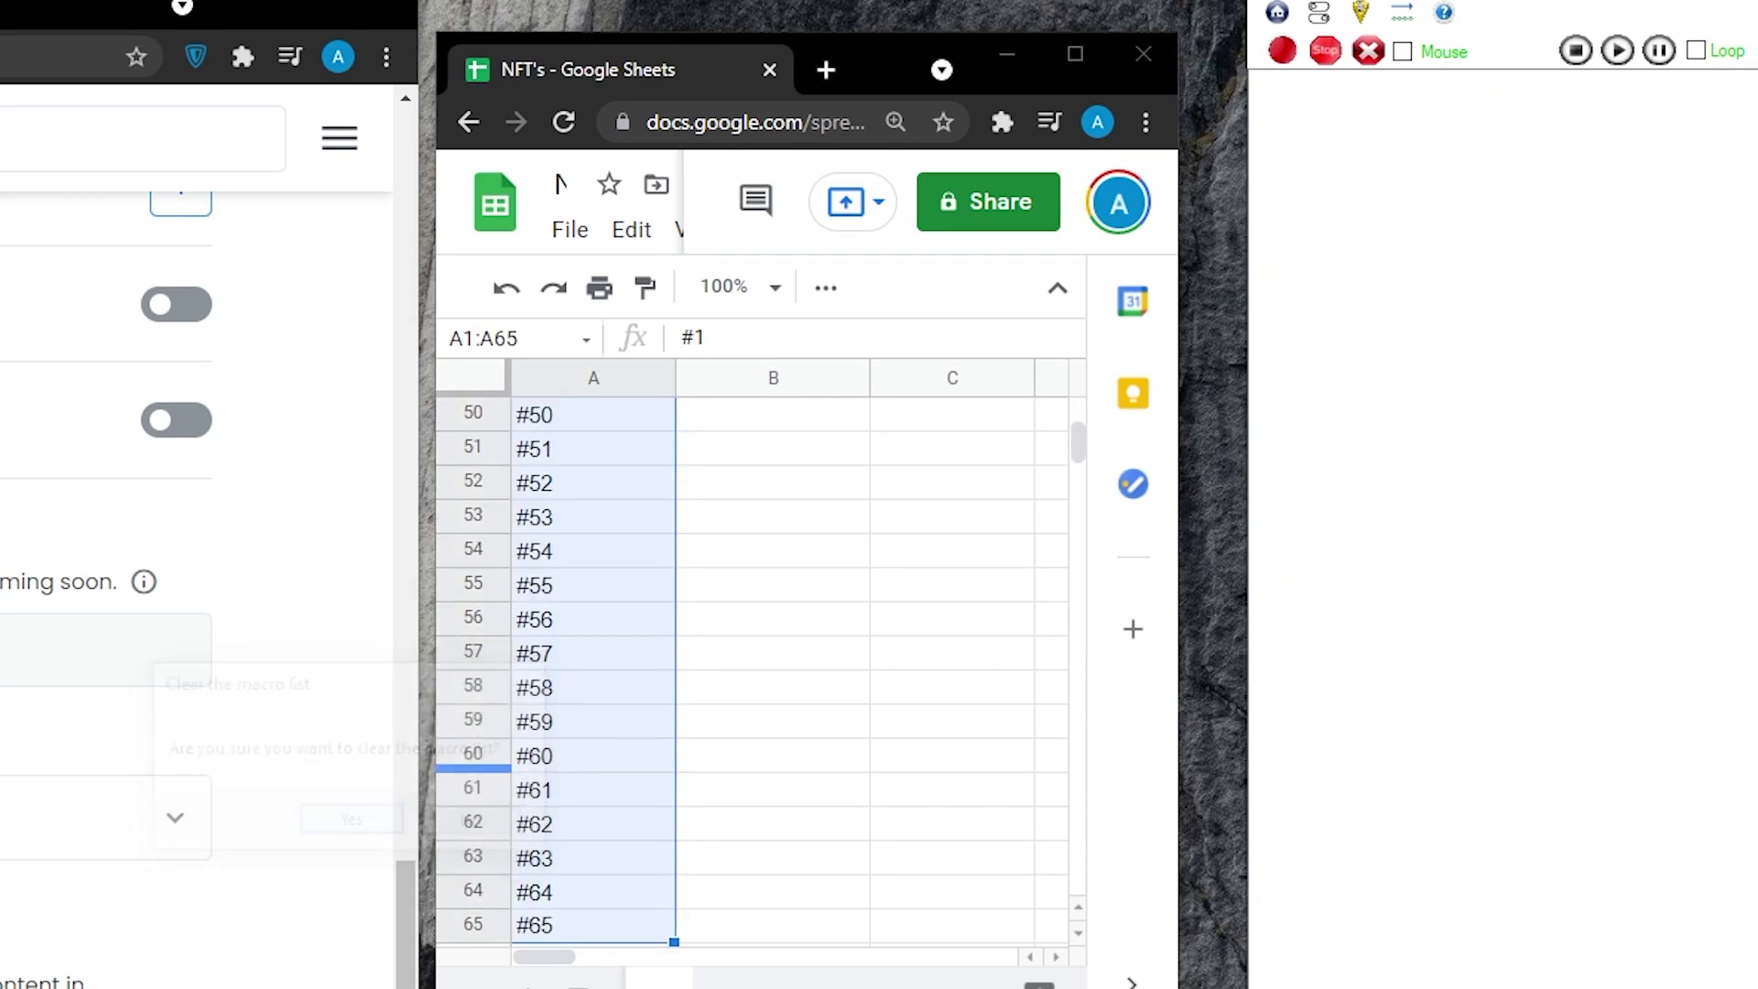
- Fill the MacroLook #2678 name series from cell B1 down to B65
{"action": "left_click", "coordinate": [773, 722]}
{"action": "scroll", "coordinate": [773, 722], "scroll_direction": "up", "scroll_amount": 10}
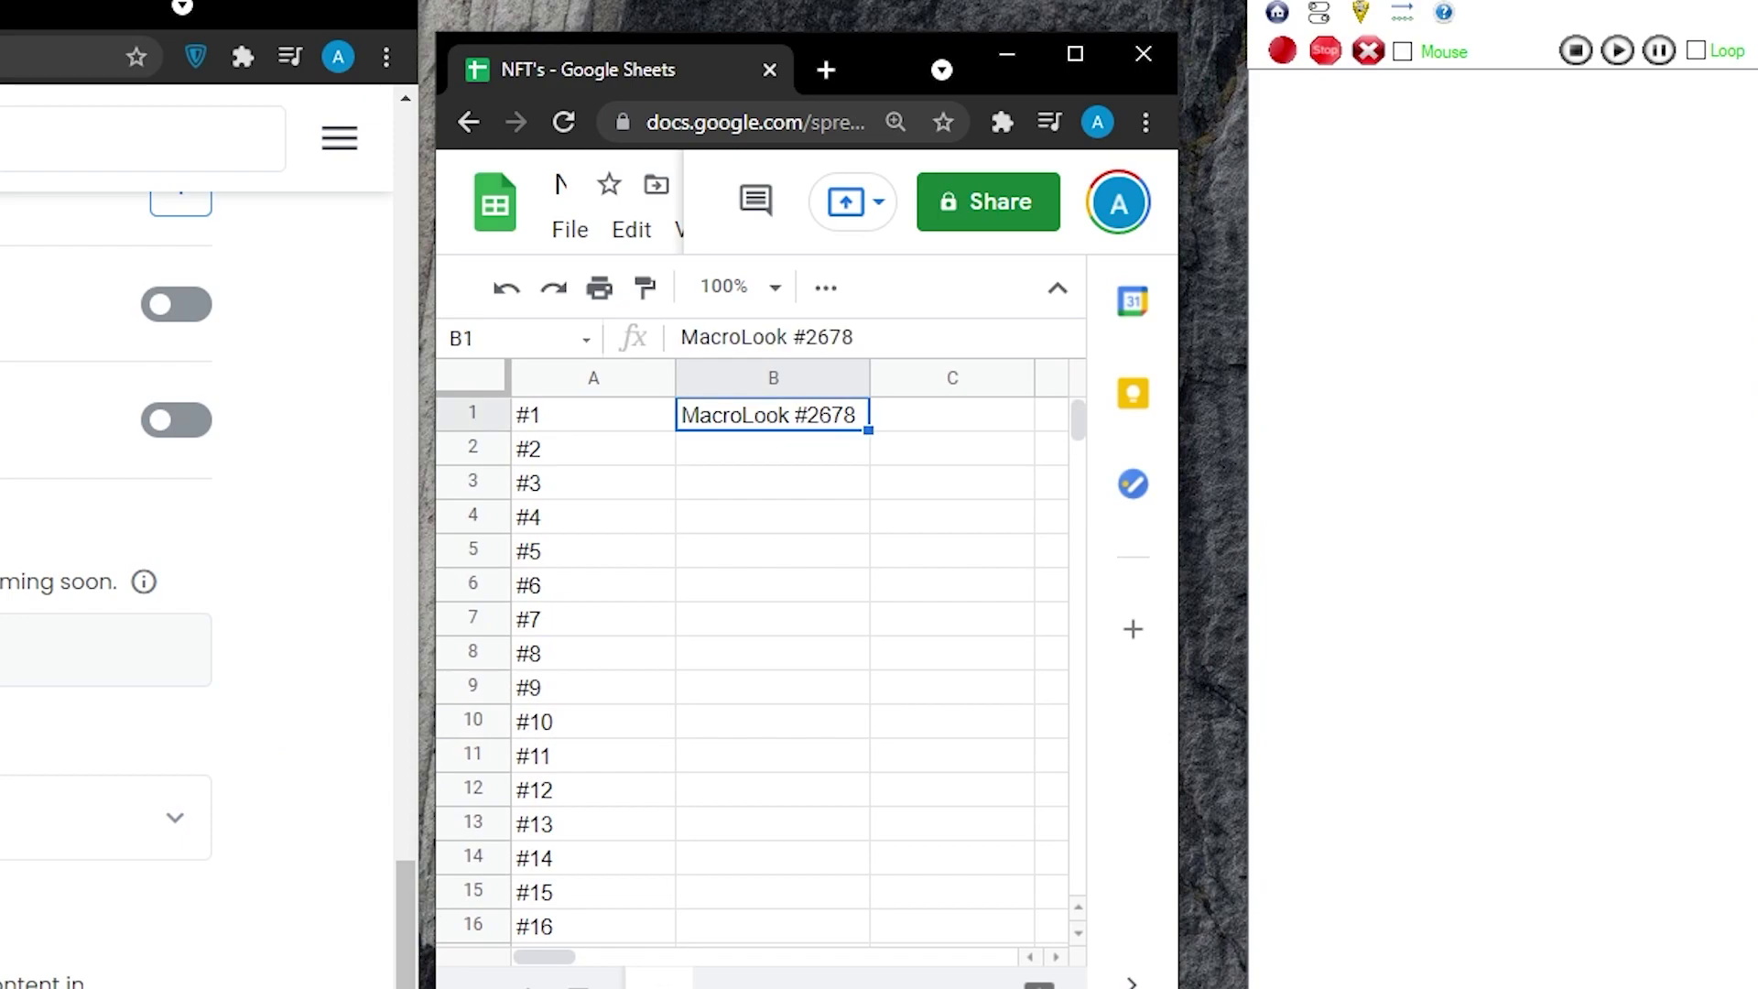
{"action": "left_click_drag", "start_coordinate": [868, 696], "coordinate": [868, 449]}
{"action": "scroll", "coordinate": [772, 670], "scroll_direction": "up", "scroll_amount": 11}
{"action": "scroll", "coordinate": [773, 668], "scroll_direction": "up", "scroll_amount": 3}
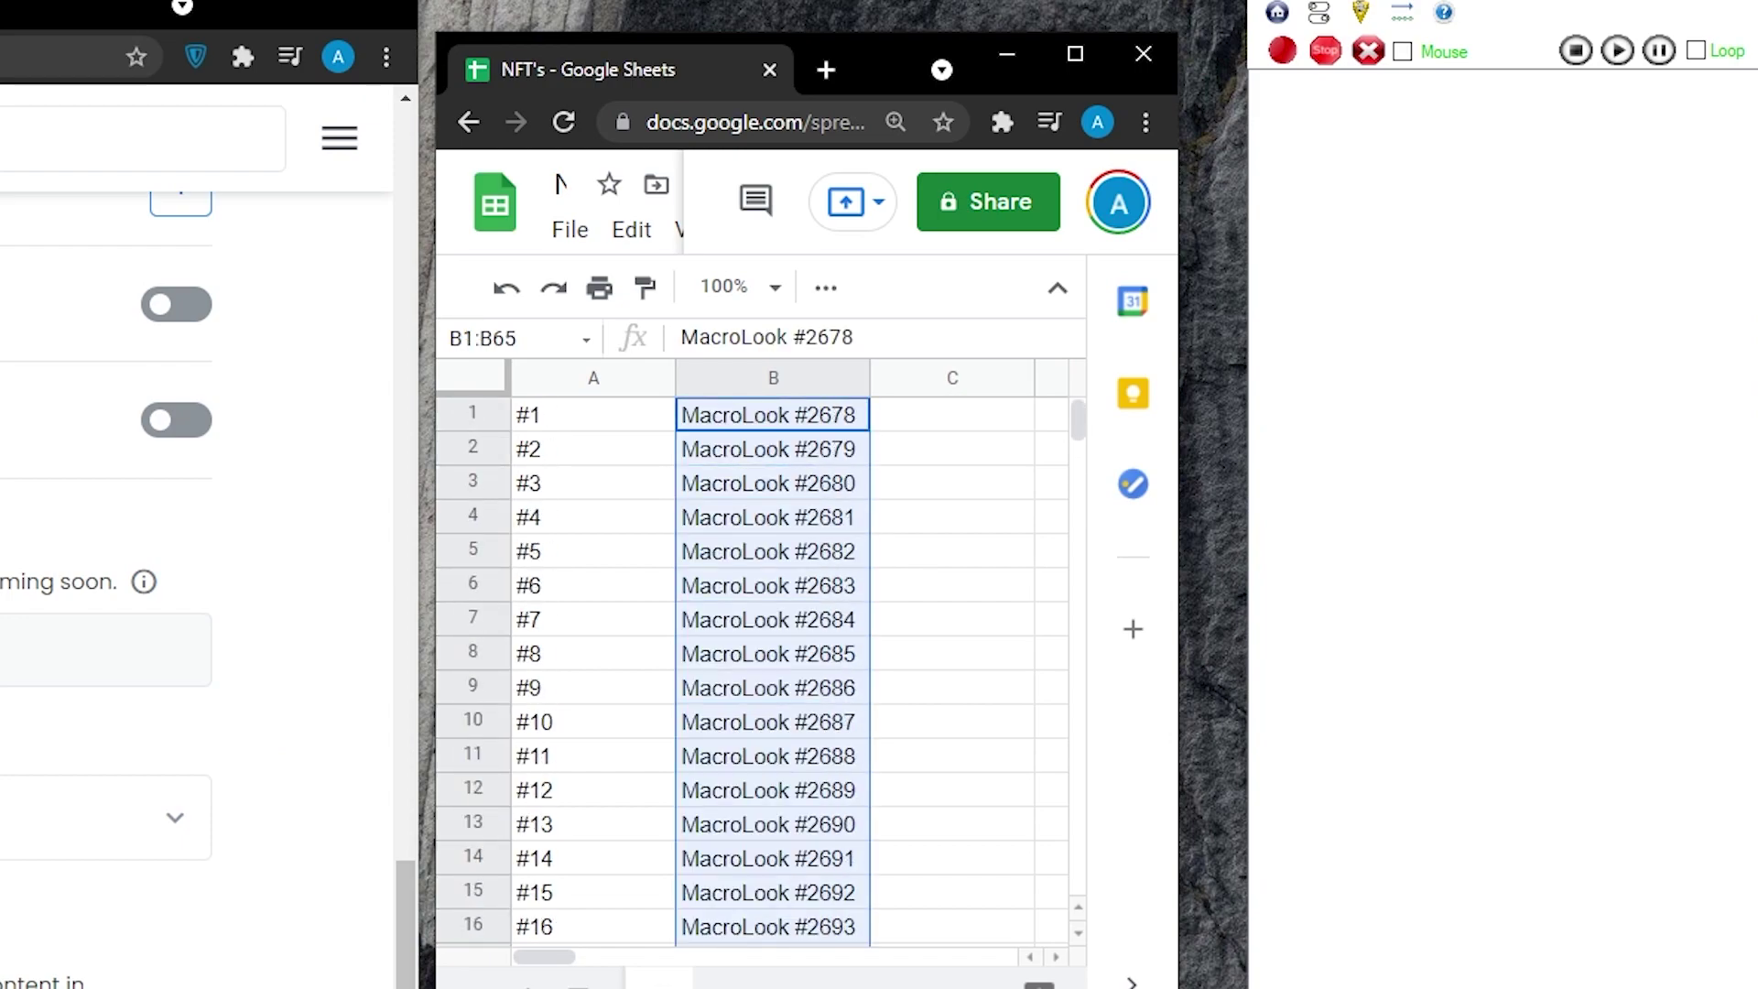
{"action": "left_click", "coordinate": [951, 482]}
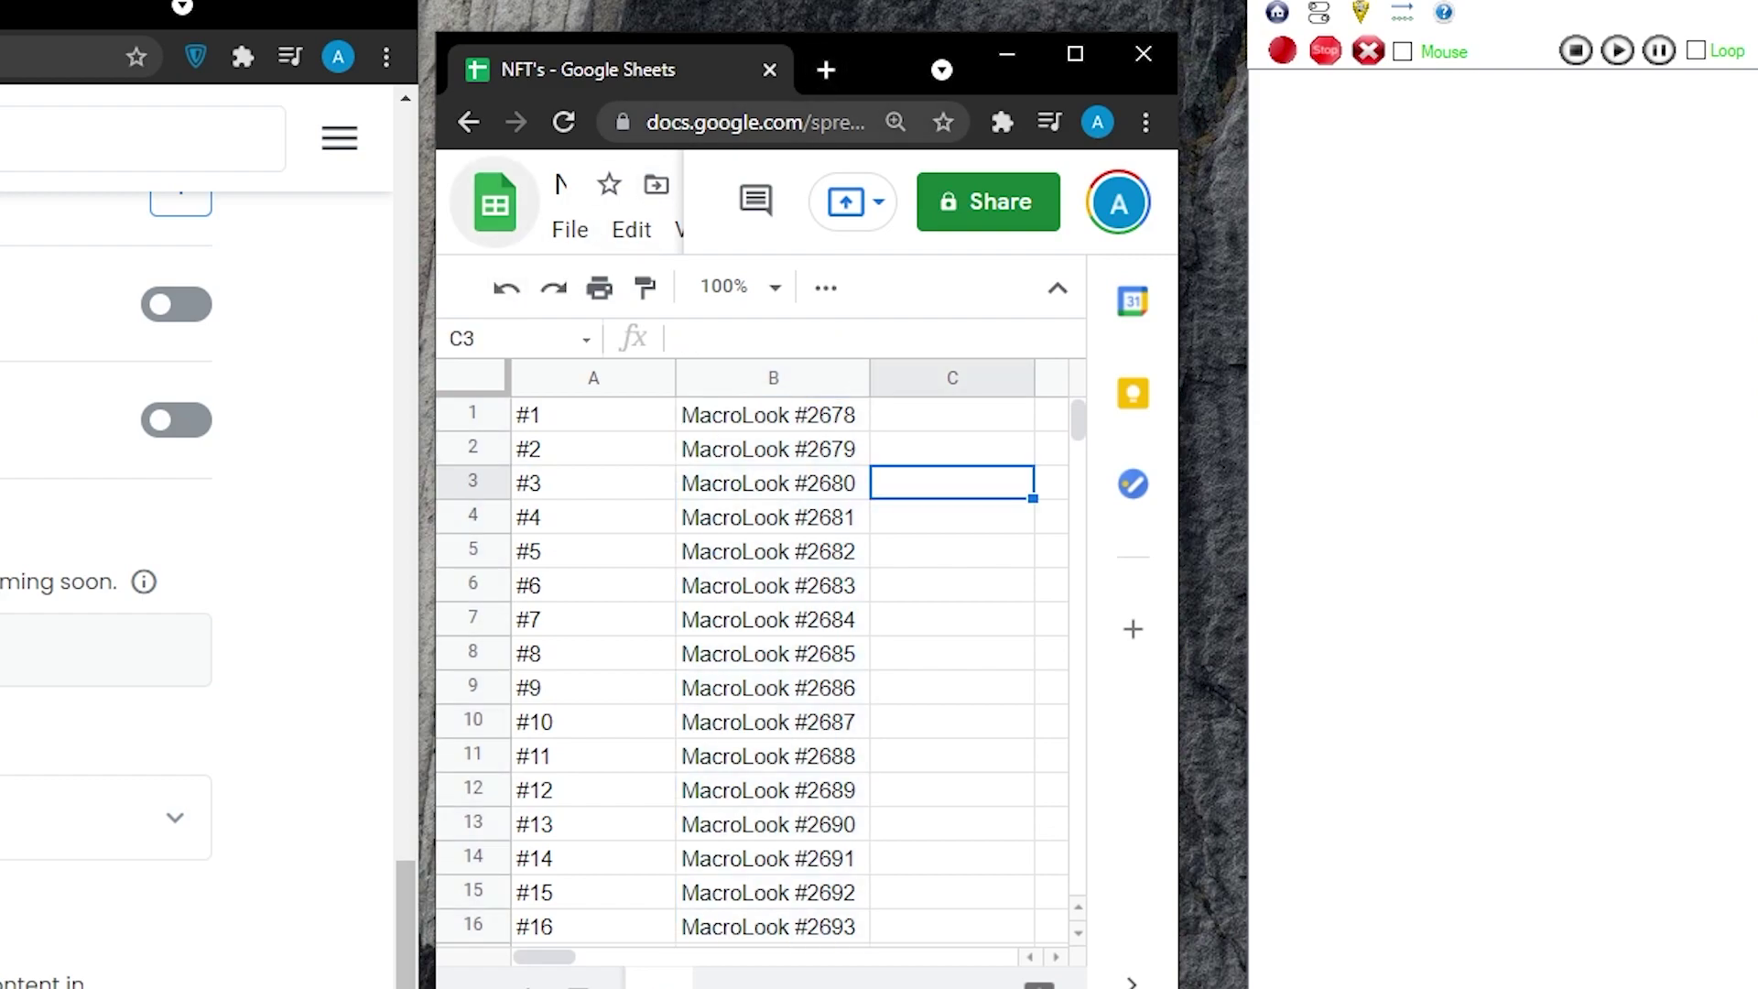
- Search for google sheets in a new browser tab, open the site and create a blank spreadsheet
{"action": "key", "text": "ctrl+t"}
{"action": "type", "text": "google "}
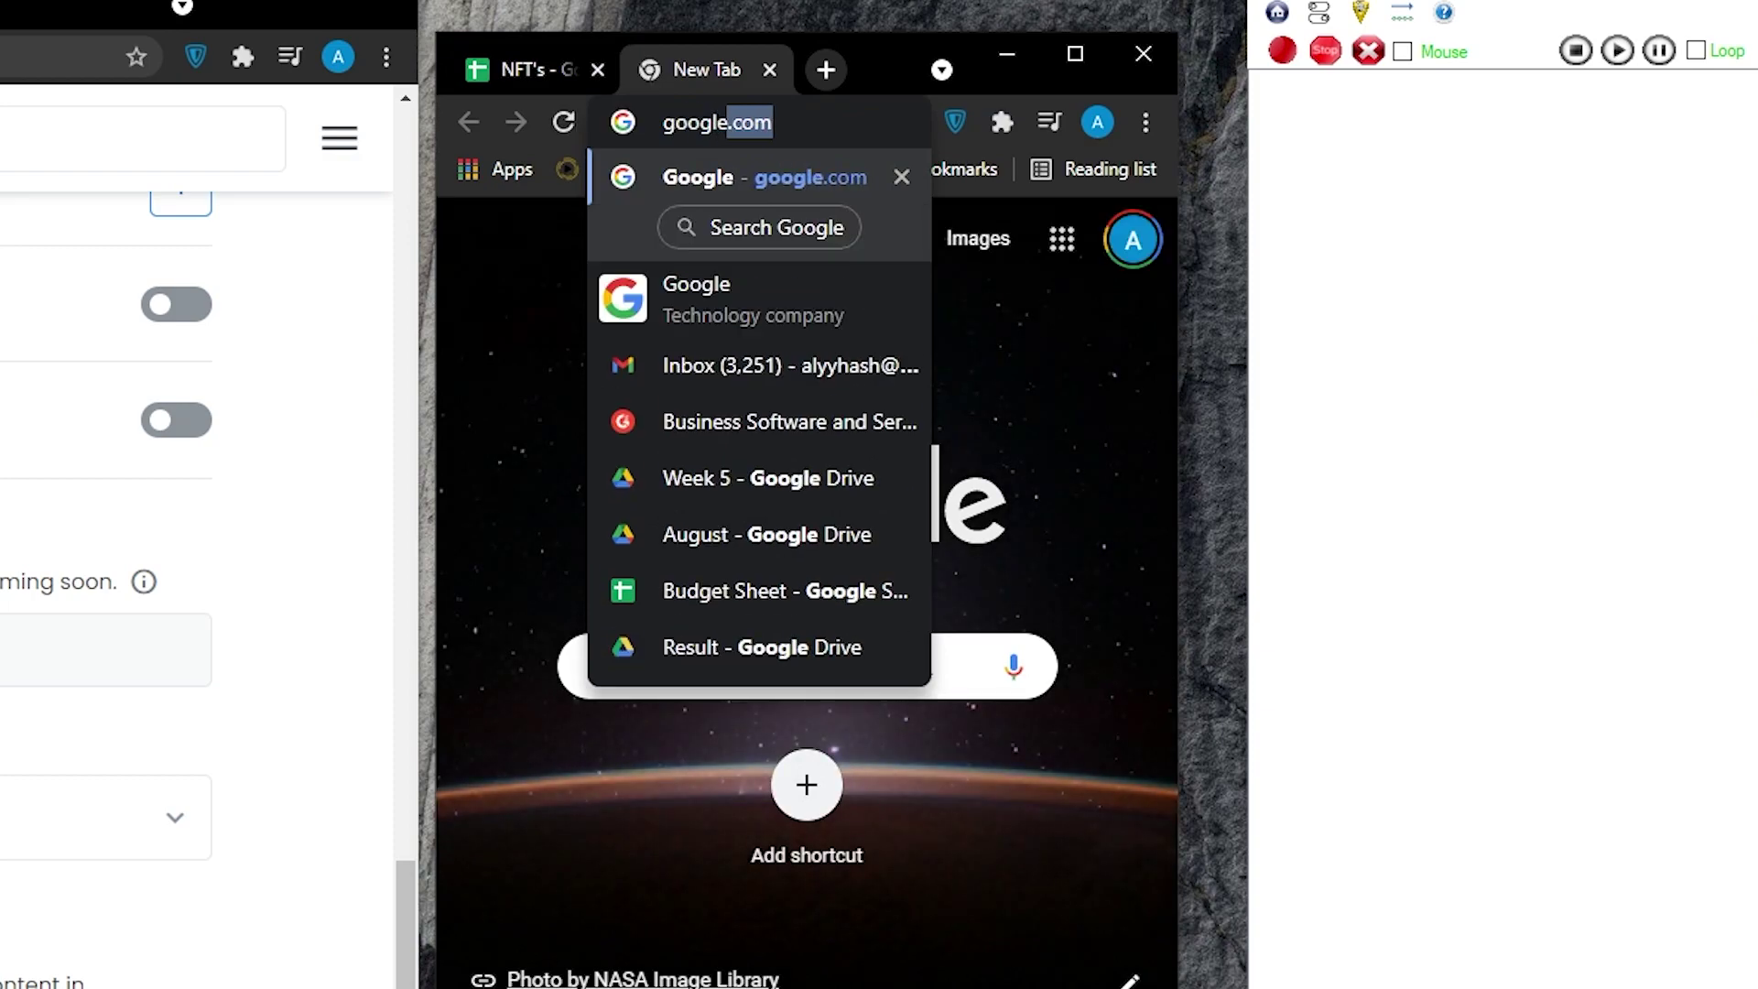
{"action": "type", "text": "sheets"}
{"action": "key", "text": "Return"}
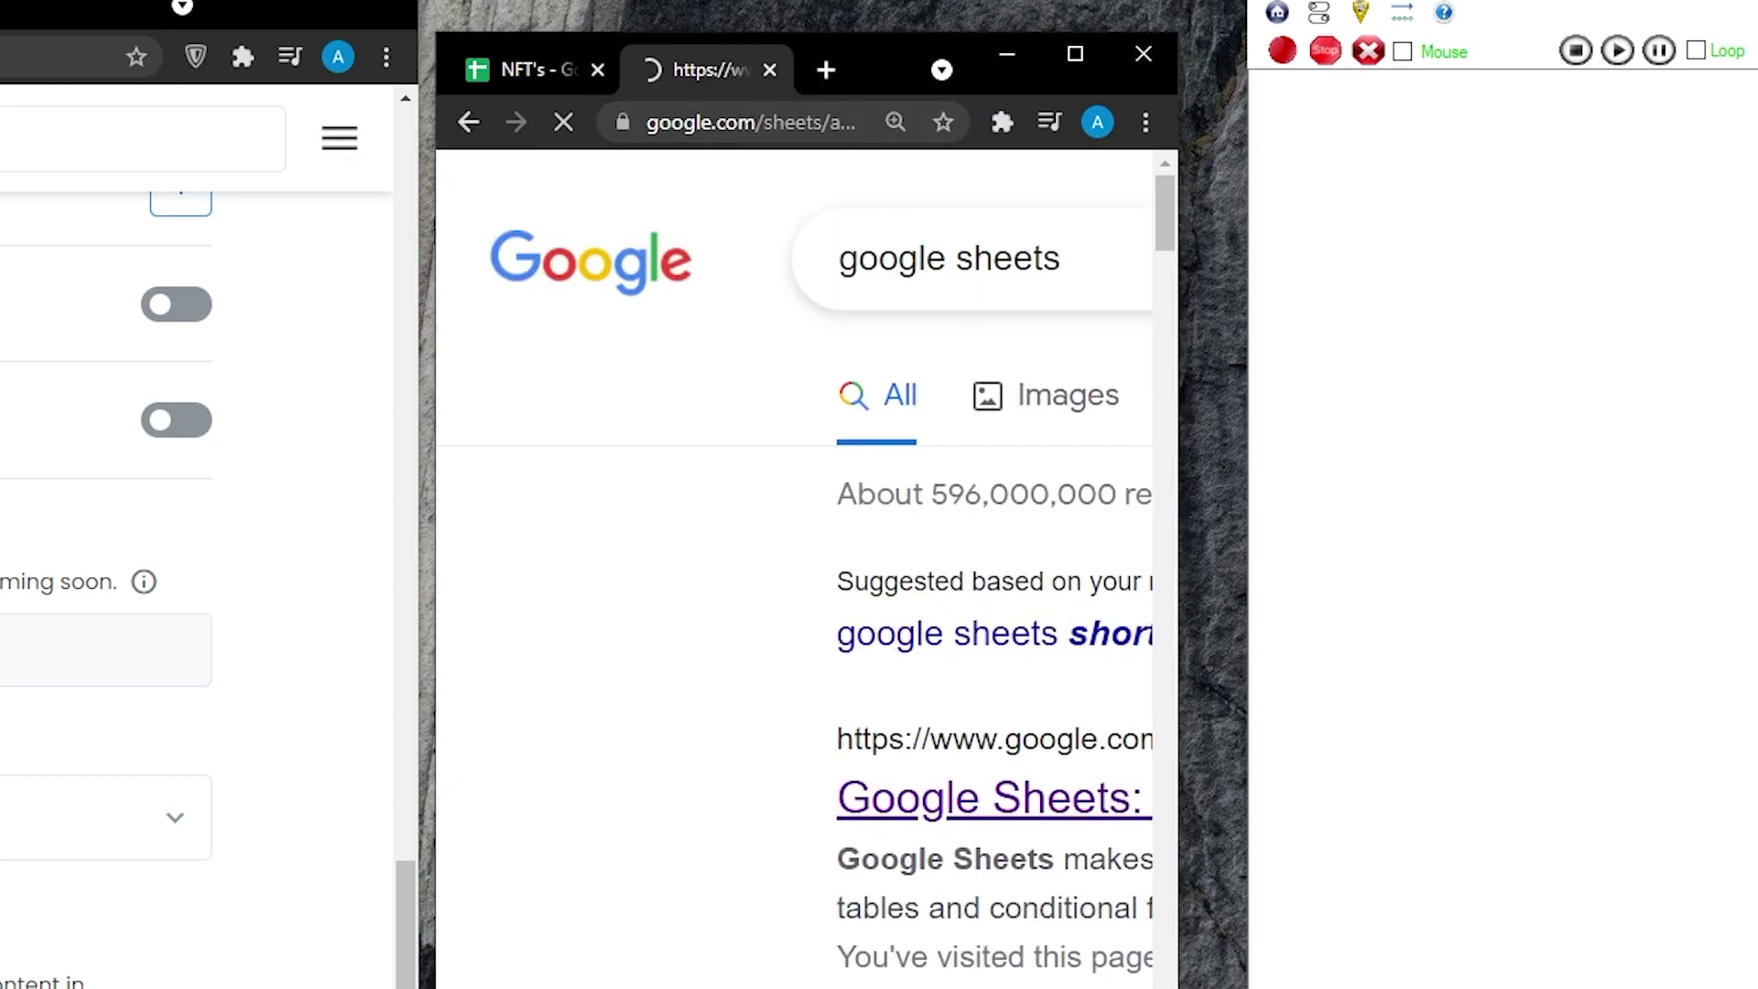
{"action": "scroll", "coordinate": [794, 641], "scroll_direction": "down", "scroll_amount": 5}
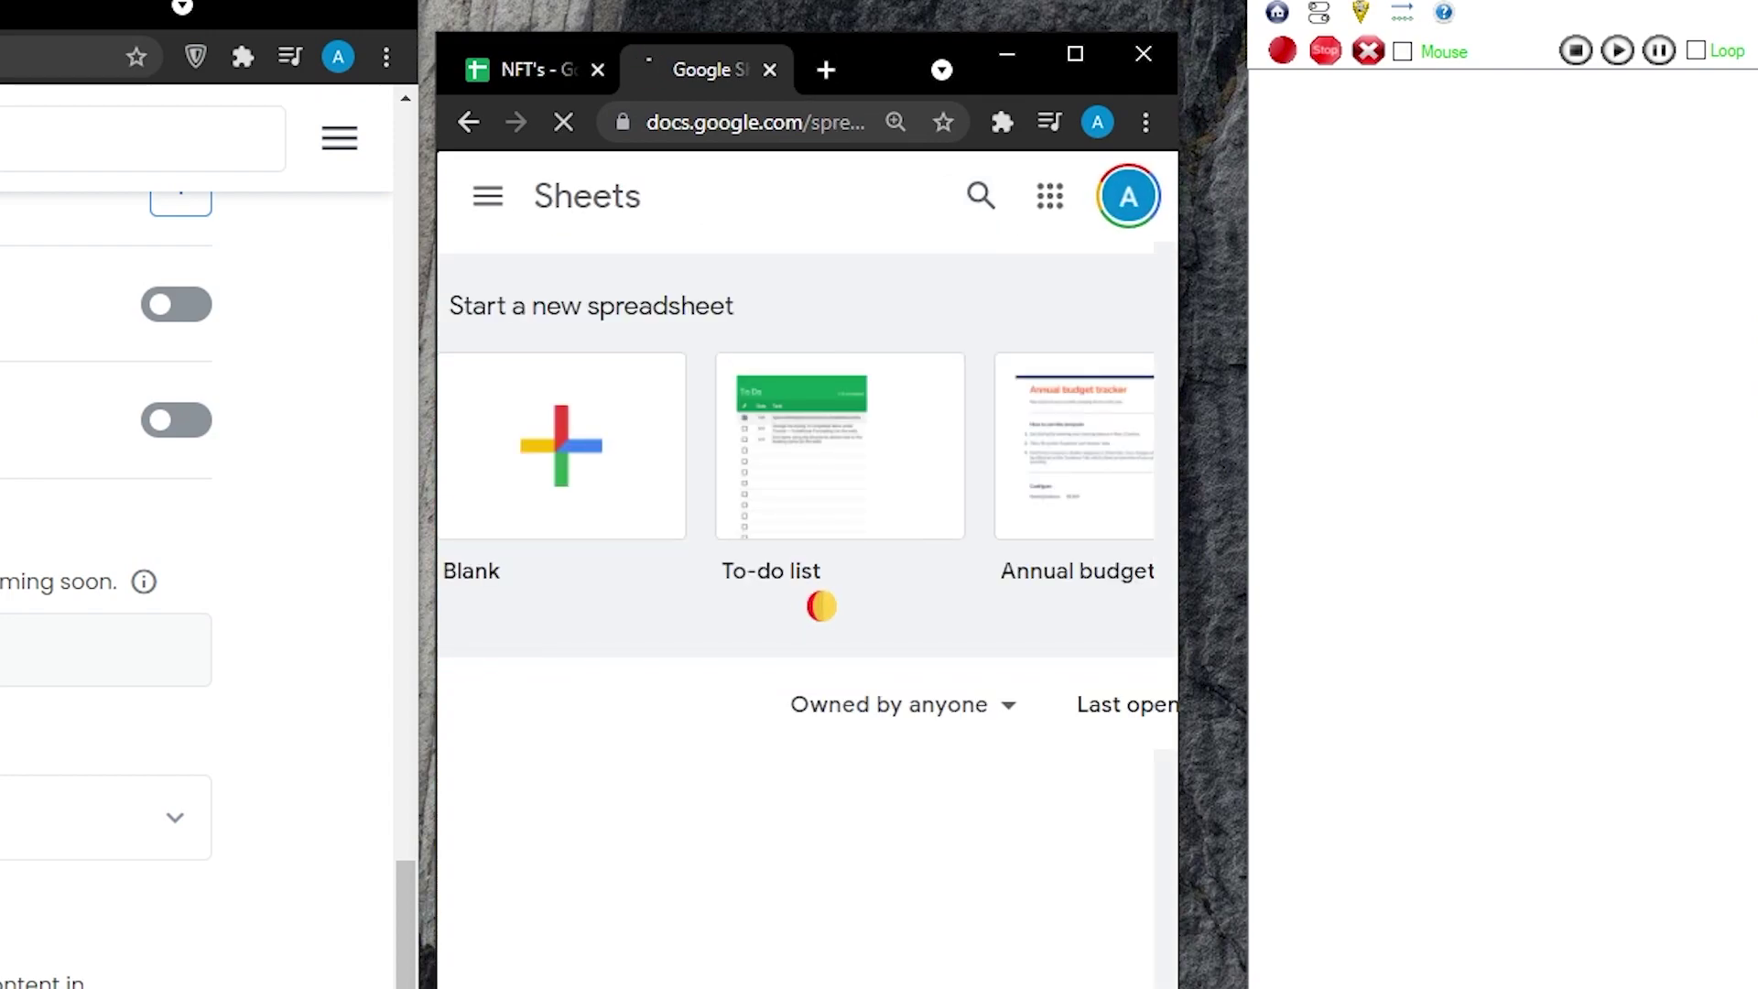
- Detach the blank spreadsheet into its own small window and place it beneath the raised NFT's spreadsheet window
{"action": "left_click_drag", "start_coordinate": [712, 64], "coordinate": [1004, 557]}
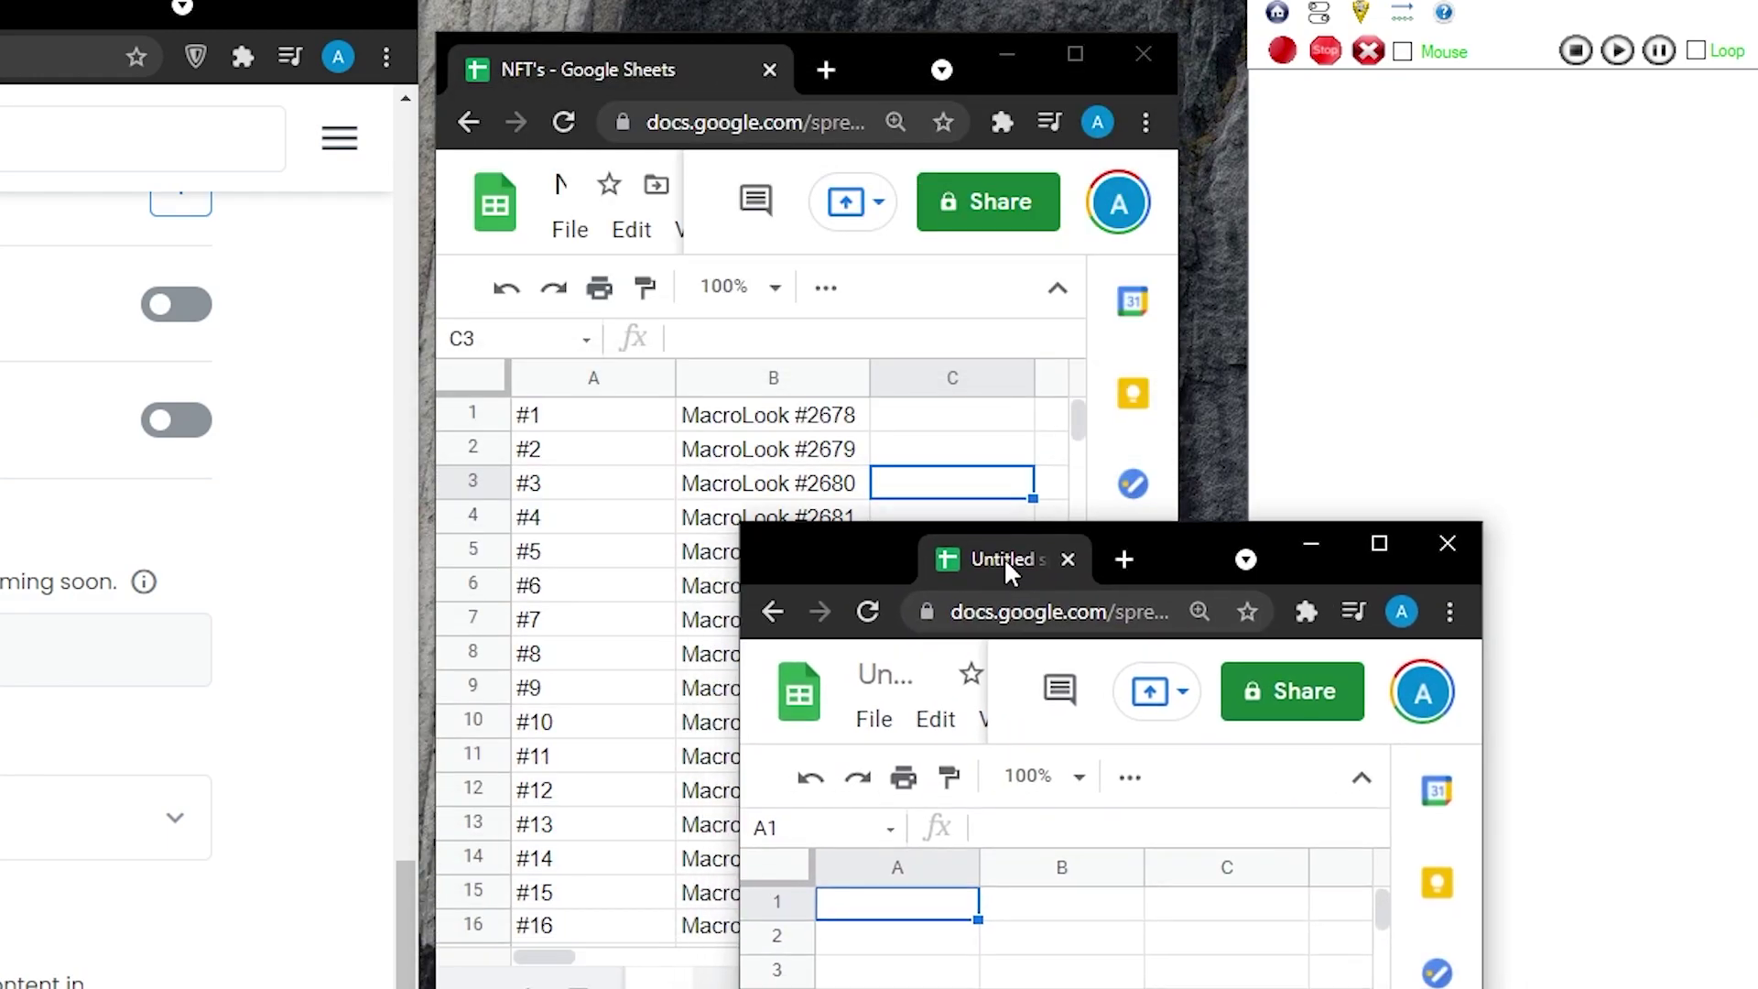
{"action": "left_click_drag", "start_coordinate": [886, 81], "coordinate": [874, 9]}
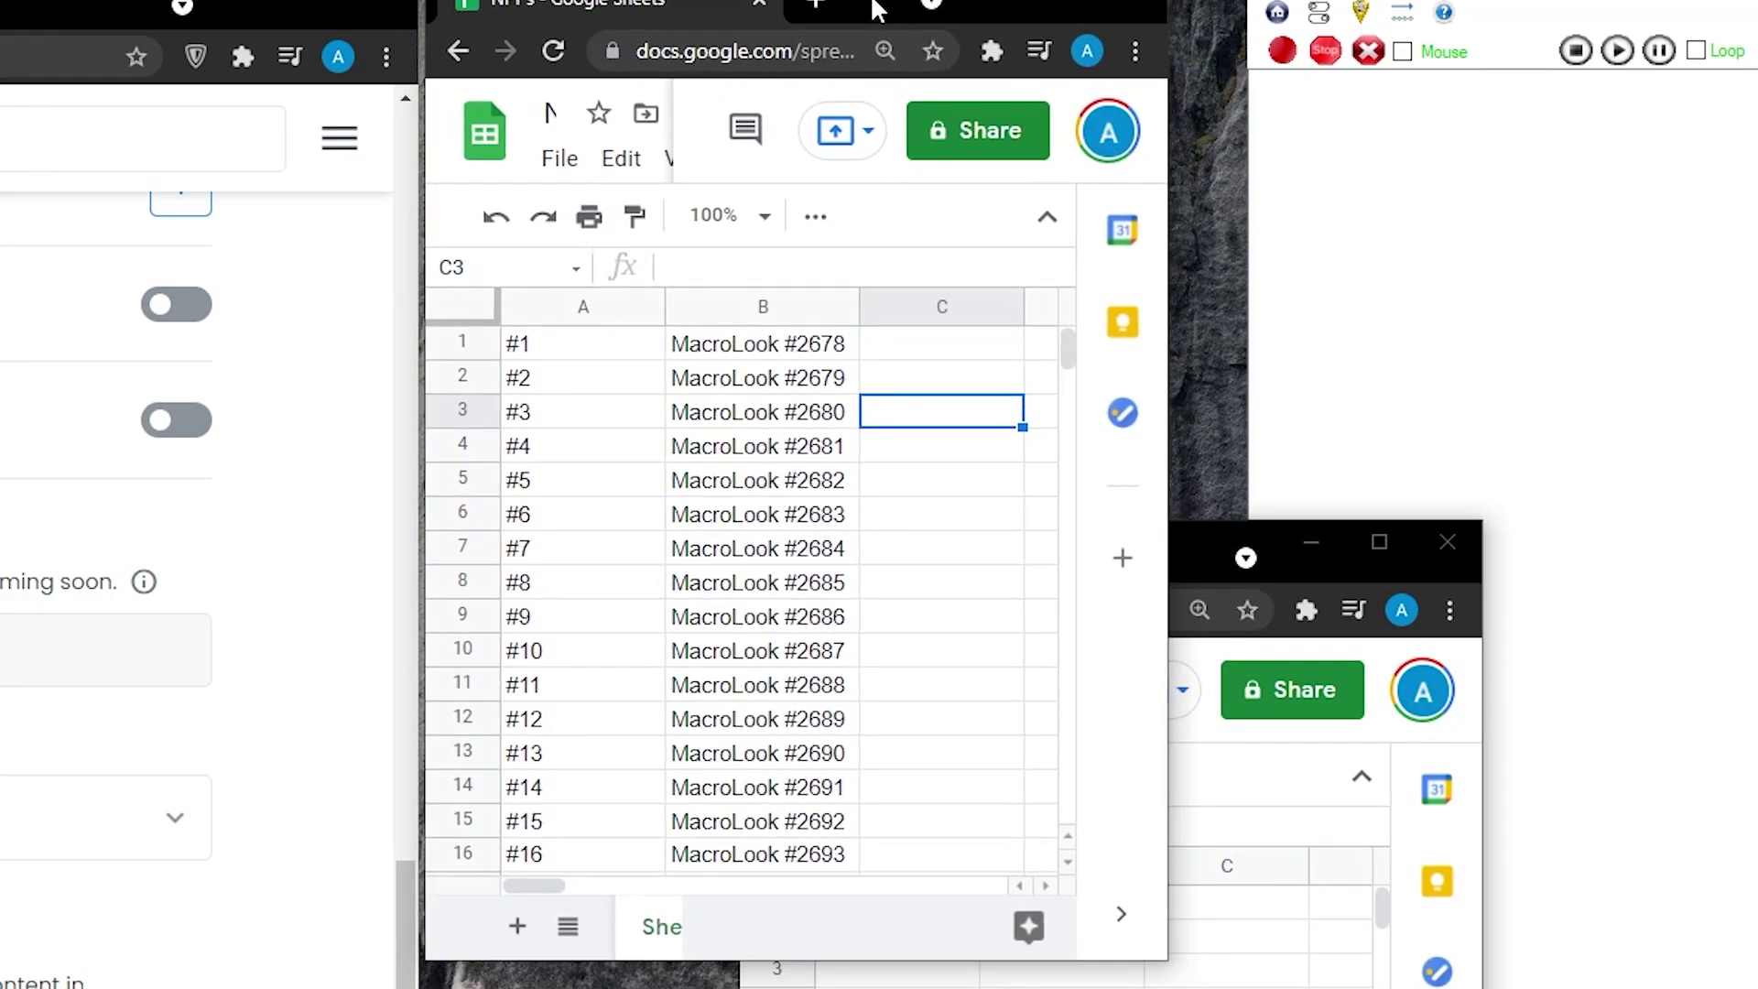
{"action": "left_click_drag", "start_coordinate": [1209, 548], "coordinate": [1270, 589]}
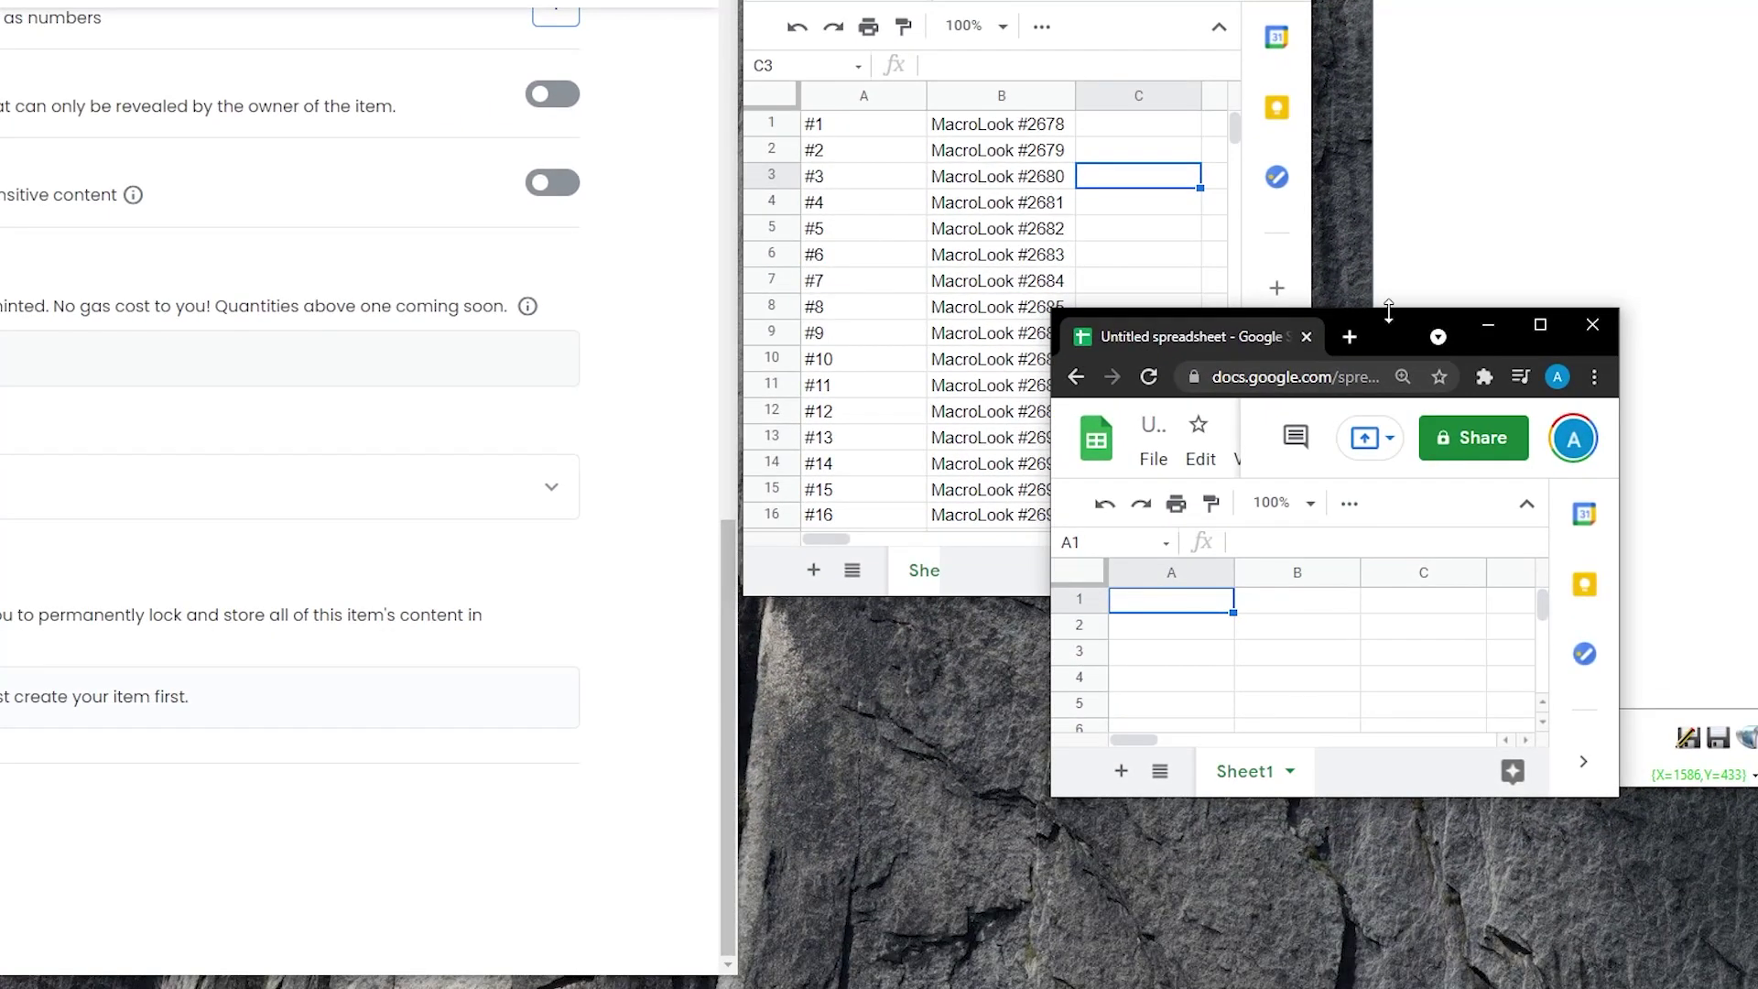
{"action": "left_click_drag", "start_coordinate": [1390, 324], "coordinate": [1172, 482]}
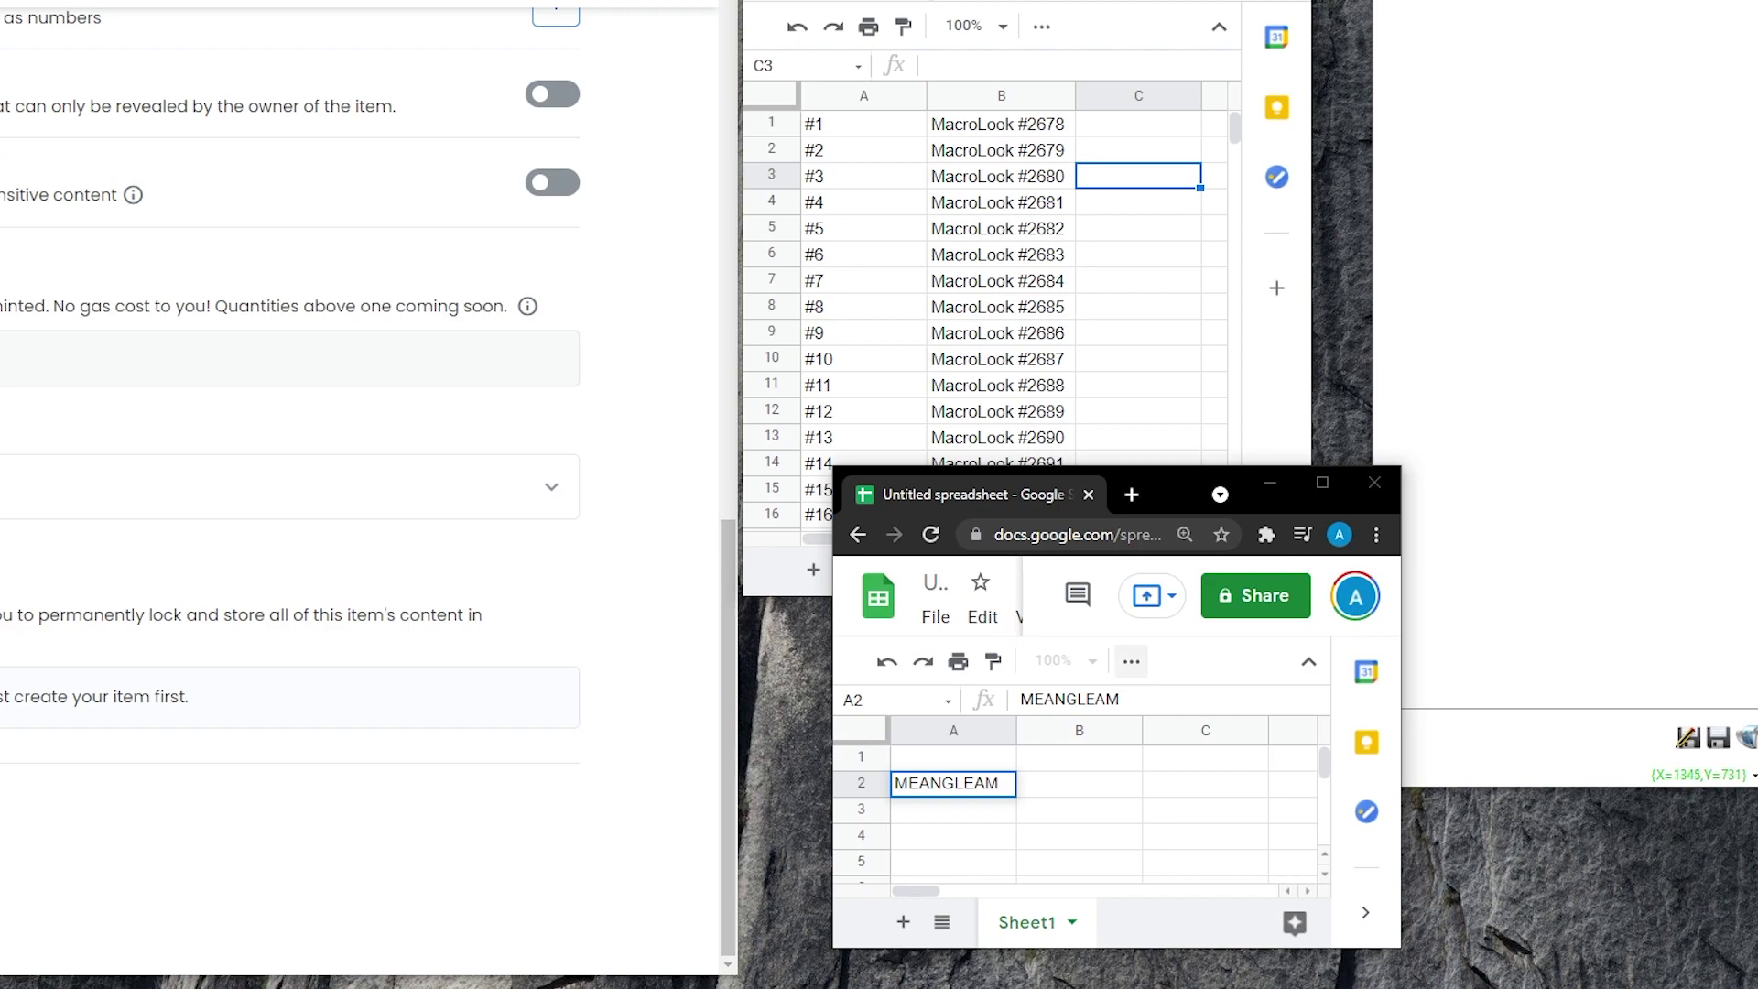
- Enter MEANGLEAM in A2, paste the description beginning "a public meeting or march" into A4, and widen column A to fit it
{"action": "left_click", "coordinate": [953, 835]}
{"action": "key", "text": "ctrl+v"}
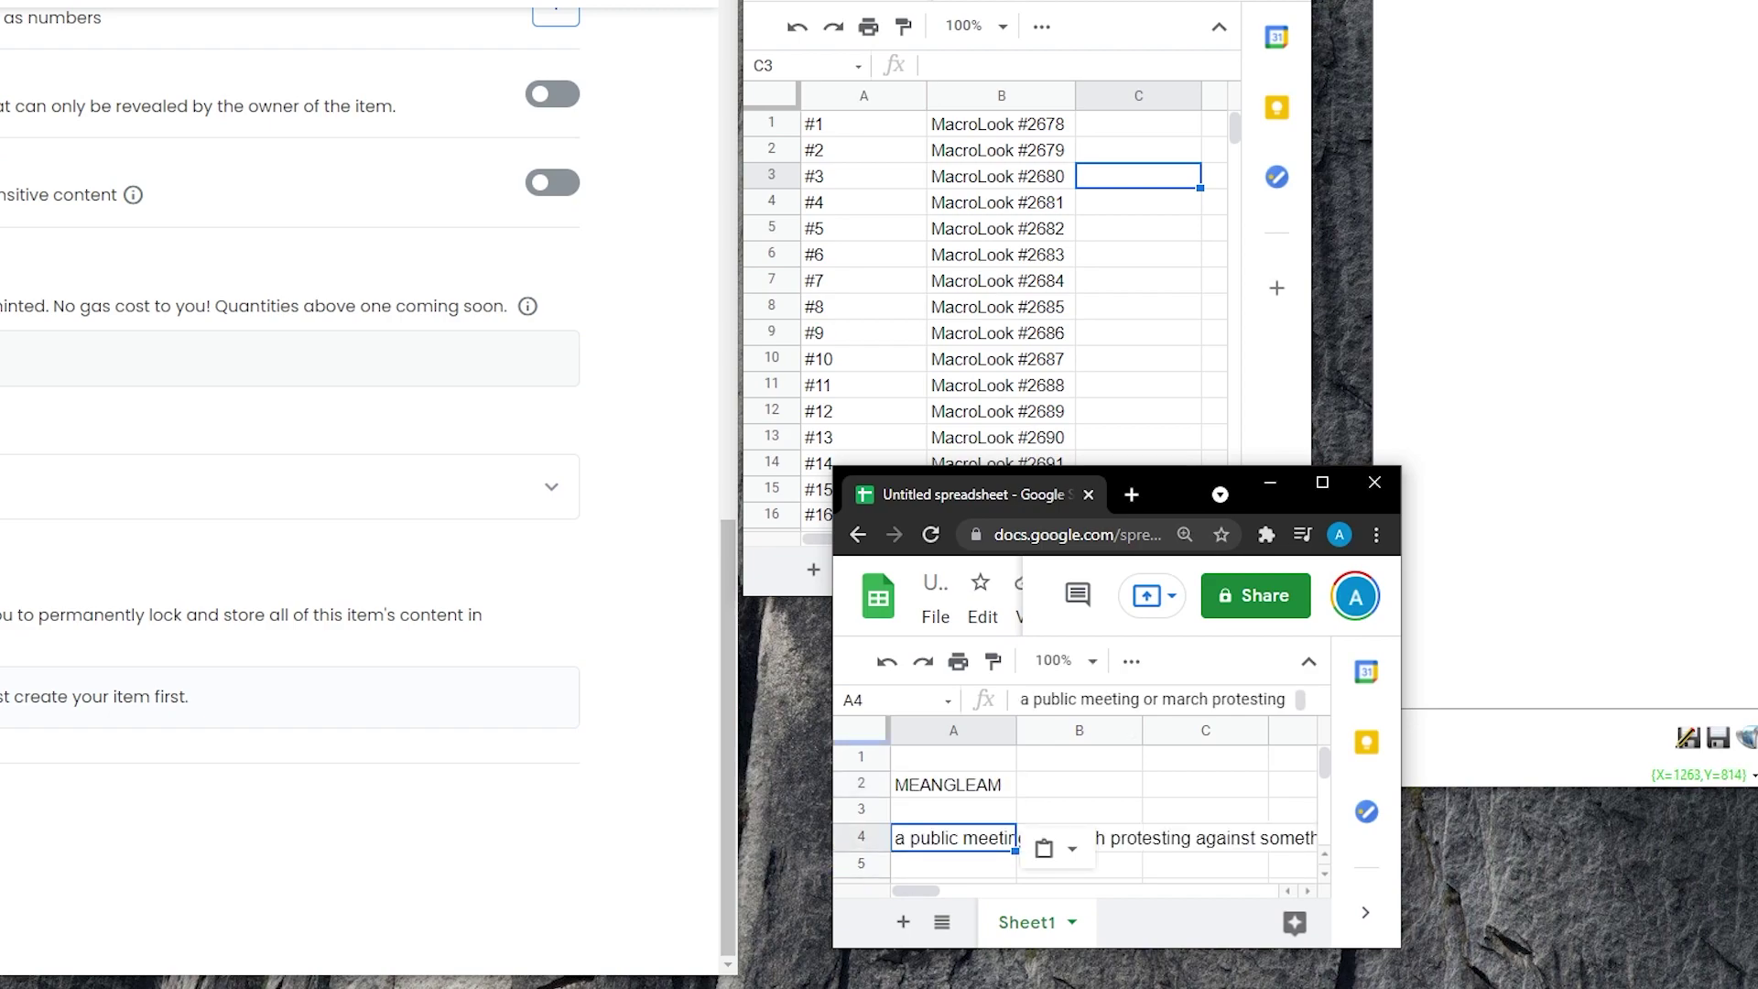
{"action": "left_click", "coordinate": [1079, 784]}
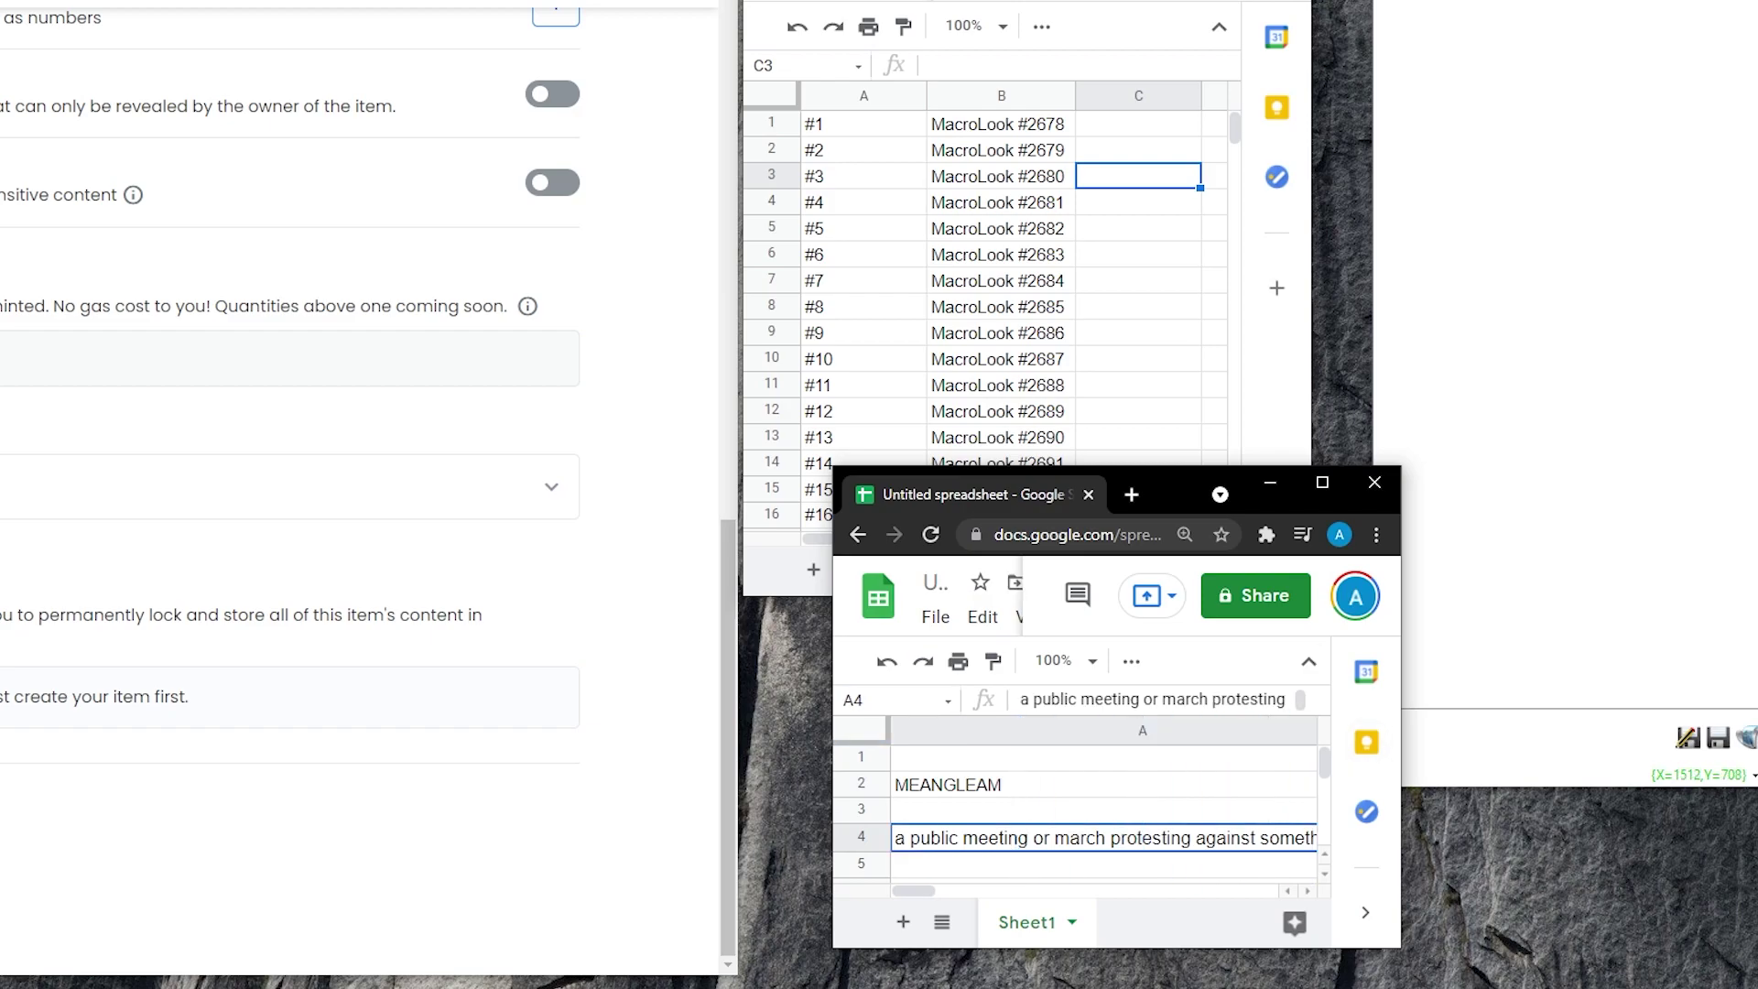
{"action": "left_click", "coordinate": [1321, 482]}
{"action": "left_click_drag", "start_coordinate": [302, 141], "coordinate": [688, 205]}
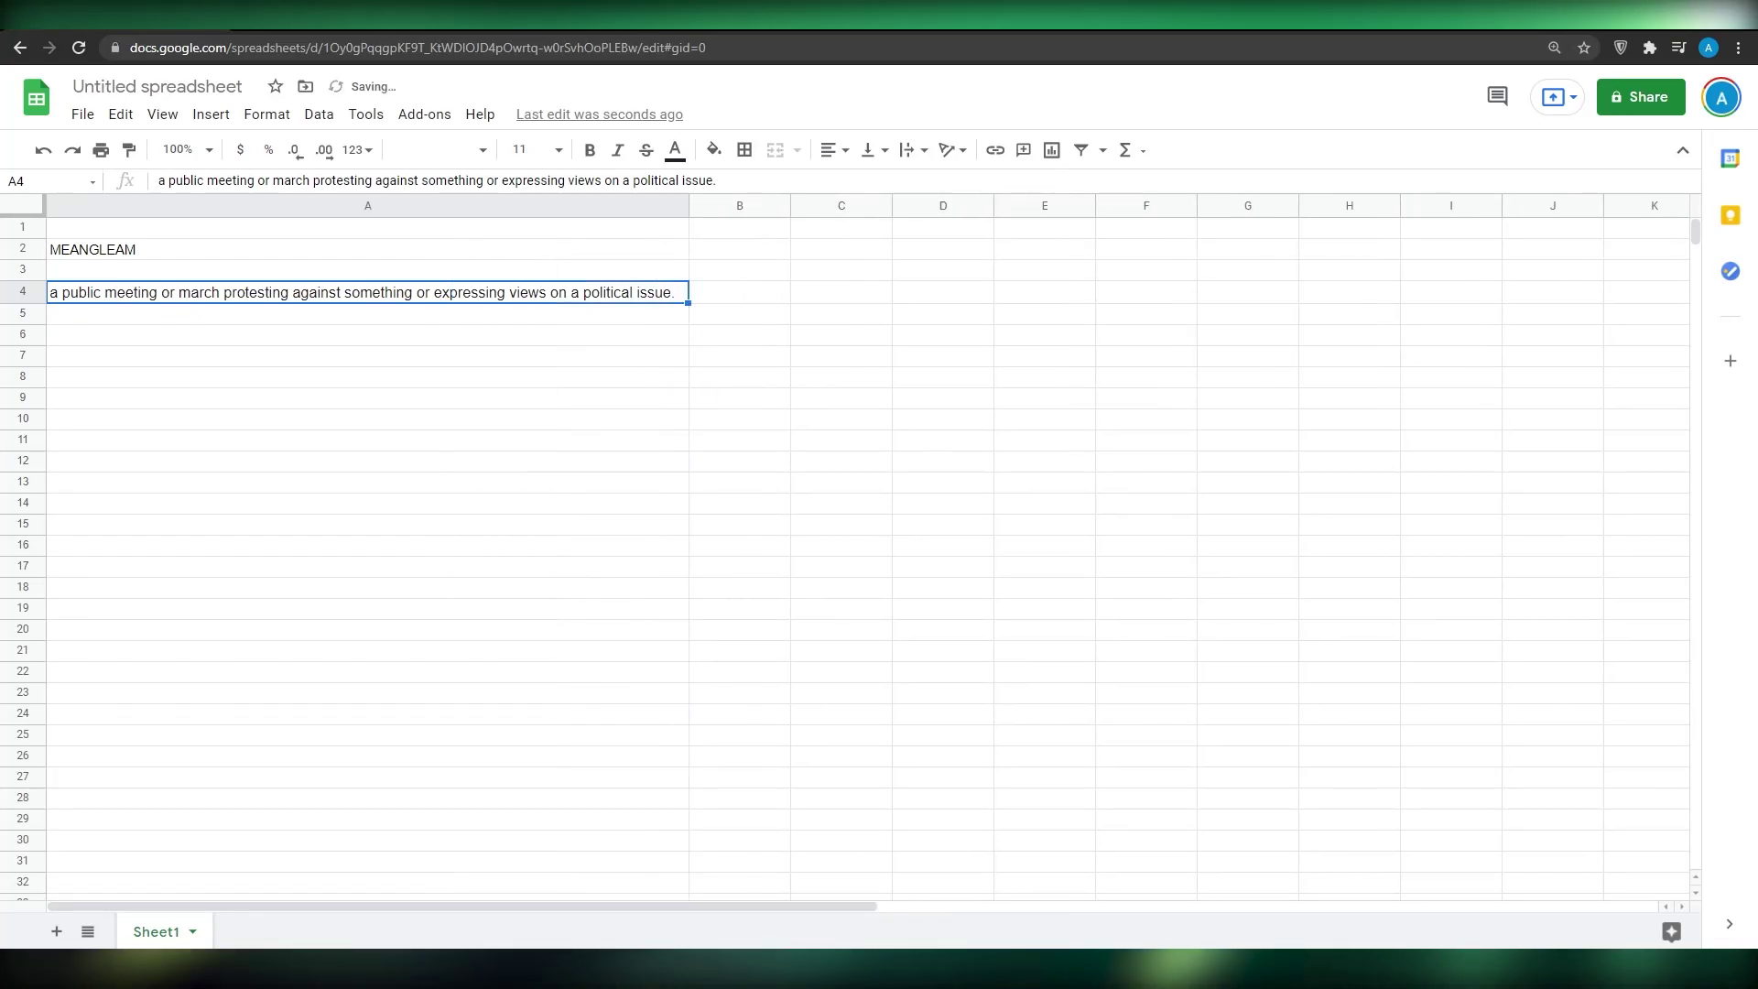
- Restore the untitled spreadsheet to a small window and fit it directly below the NFT's spreadsheet window
{"action": "left_click", "coordinate": [1699, 14]}
{"action": "left_click_drag", "start_coordinate": [1279, 541], "coordinate": [1206, 579]}
{"action": "left_click", "coordinate": [1345, 411]}
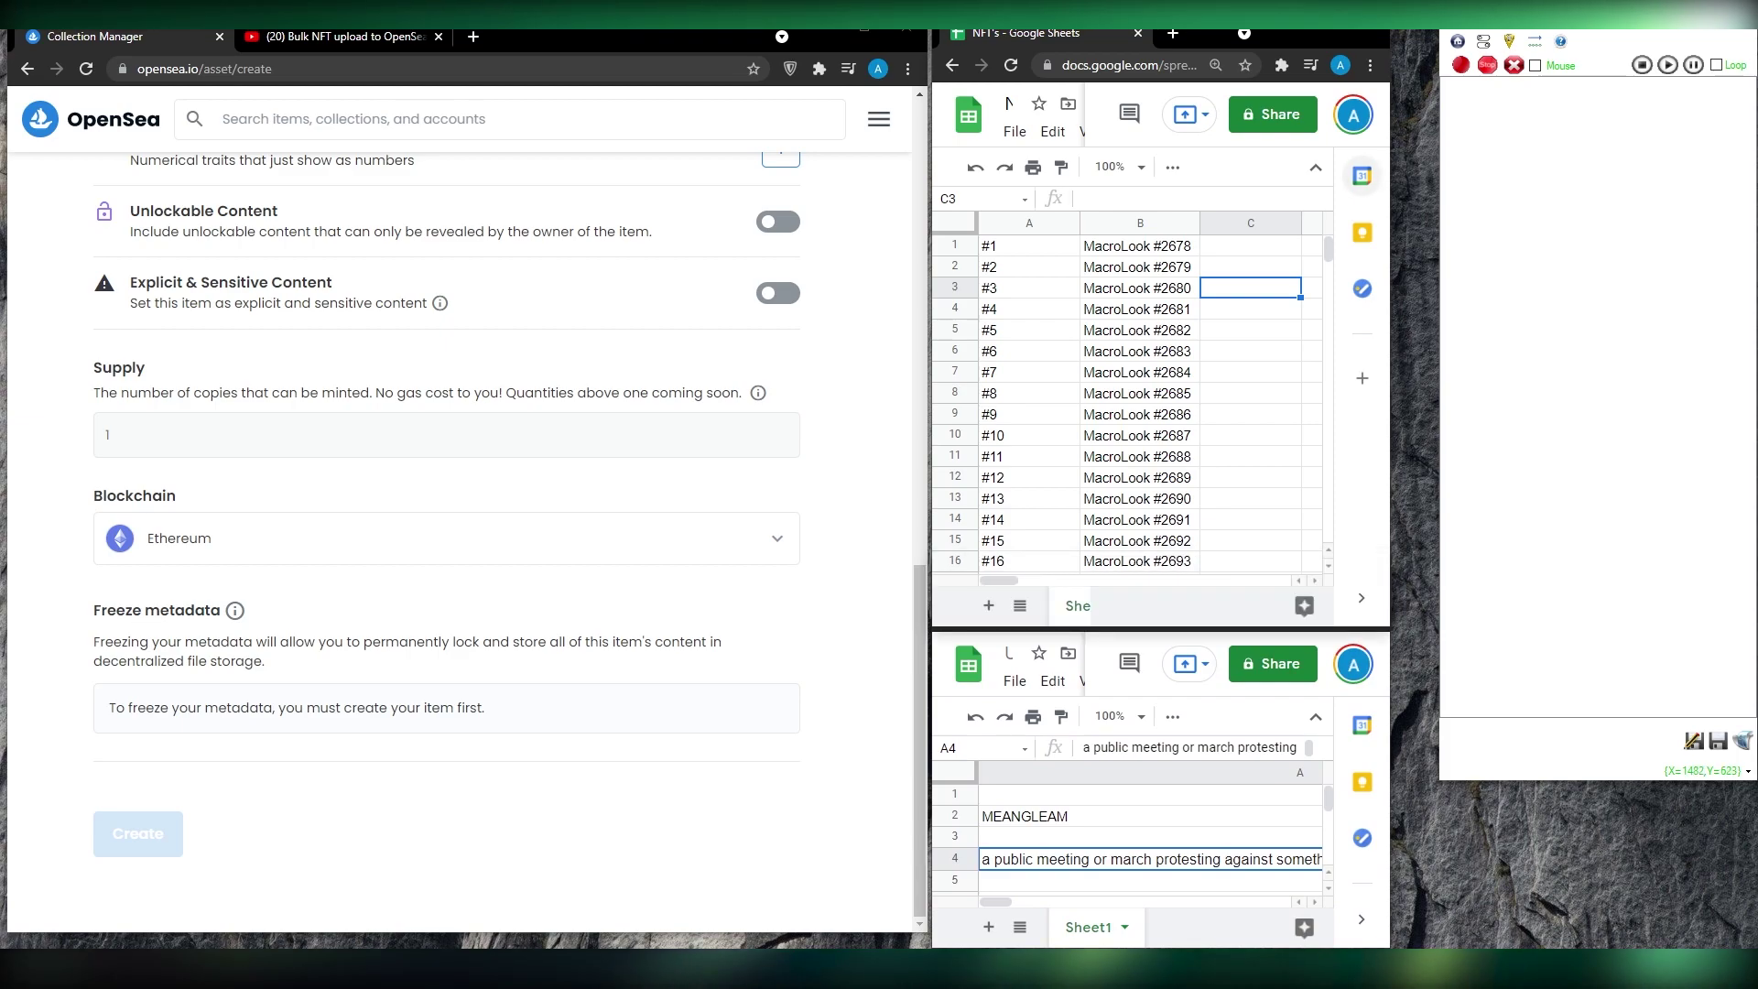
{"action": "left_click_drag", "start_coordinate": [1212, 628], "coordinate": [1220, 563]}
{"action": "left_click", "coordinate": [1137, 414]}
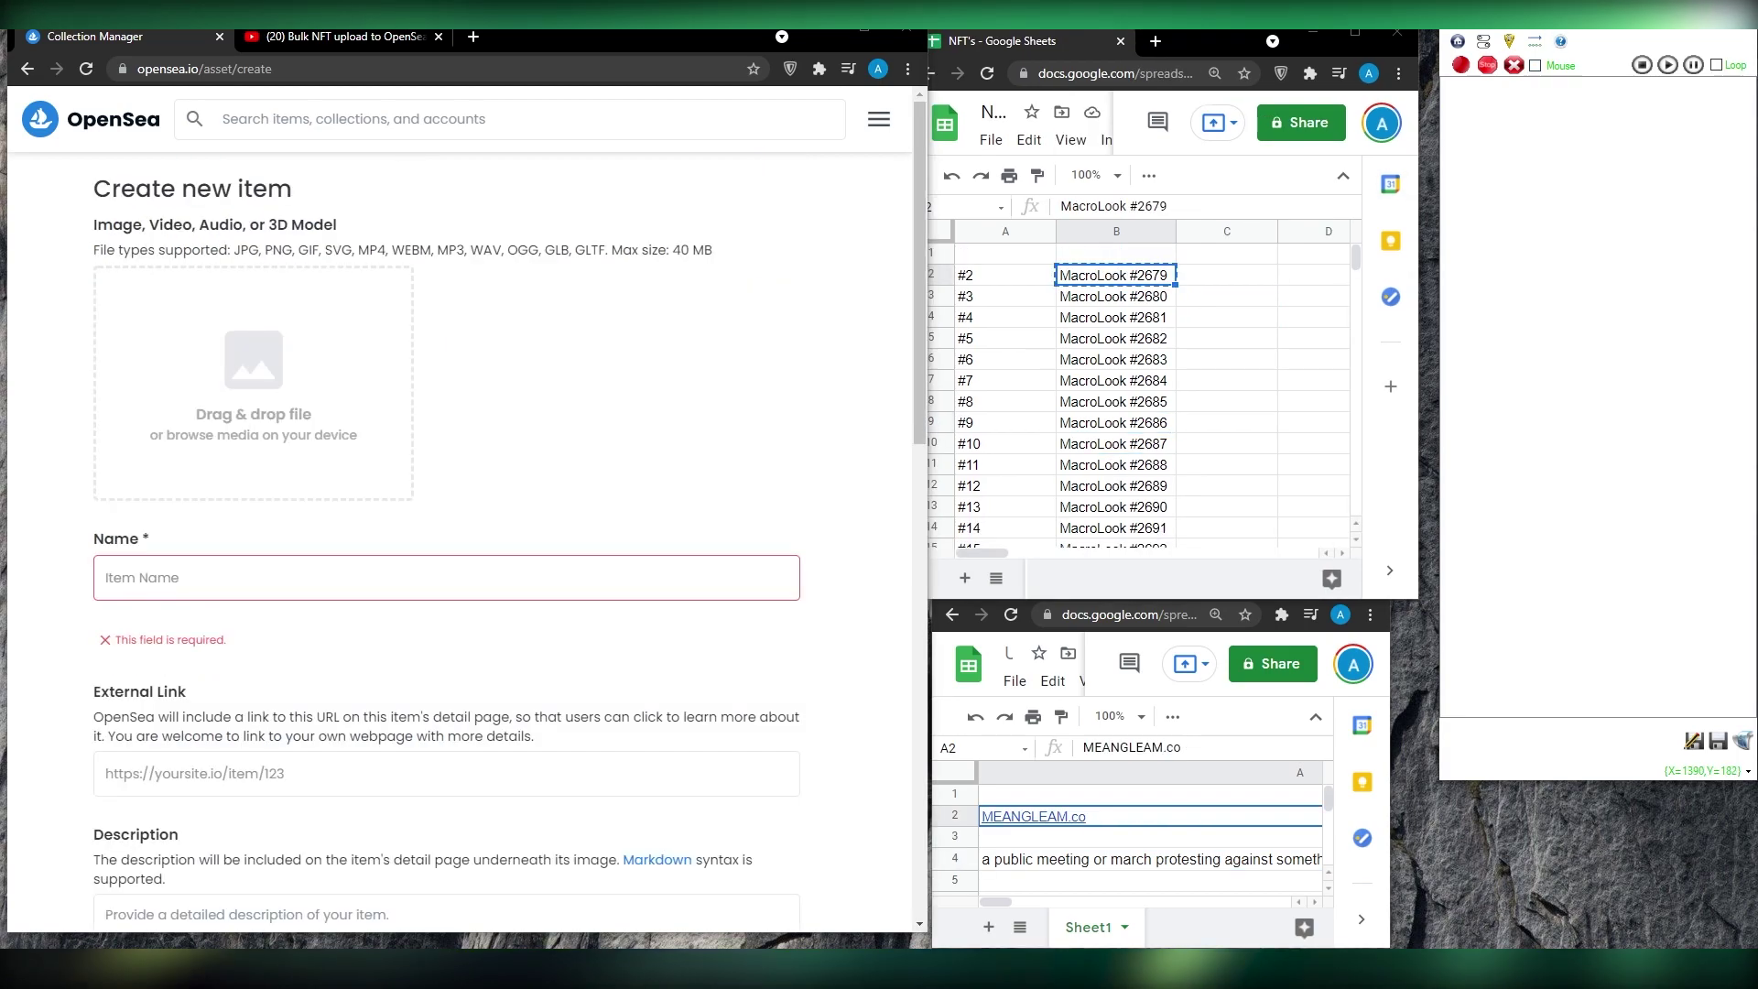
- Delete the numbers in cells A2 through A65 of the NFT's spreadsheet
{"action": "left_click", "coordinate": [1099, 259]}
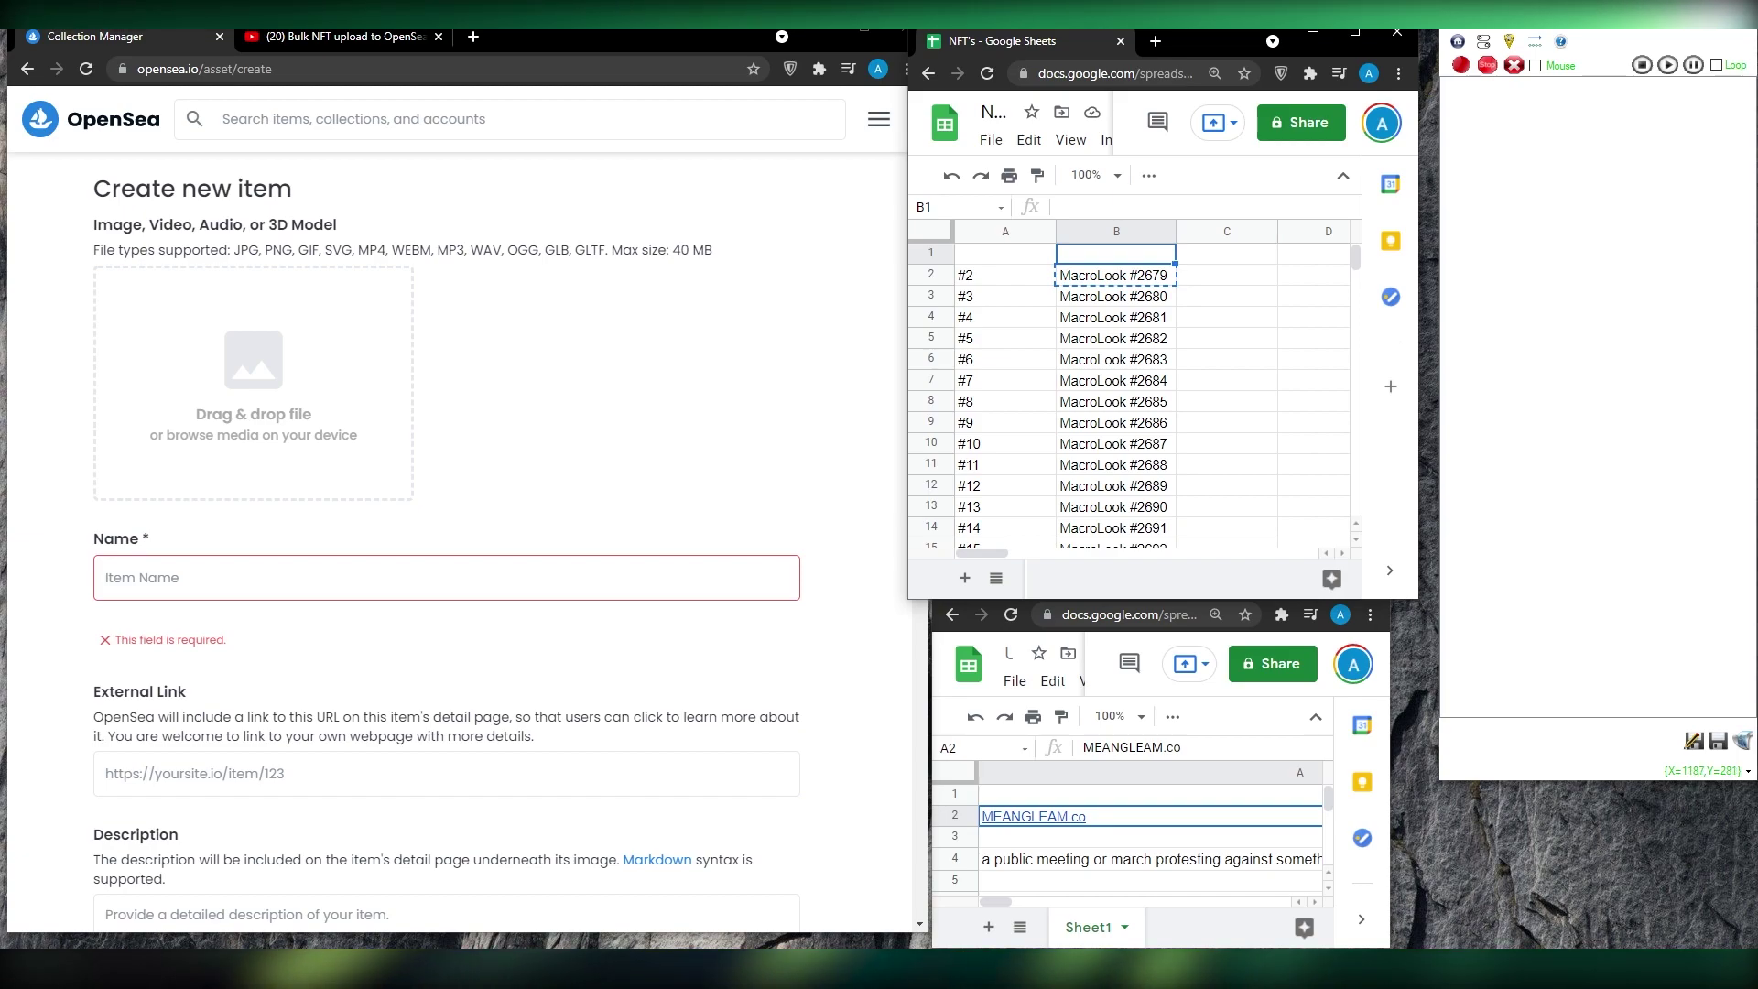
{"action": "left_click", "coordinate": [1031, 278]}
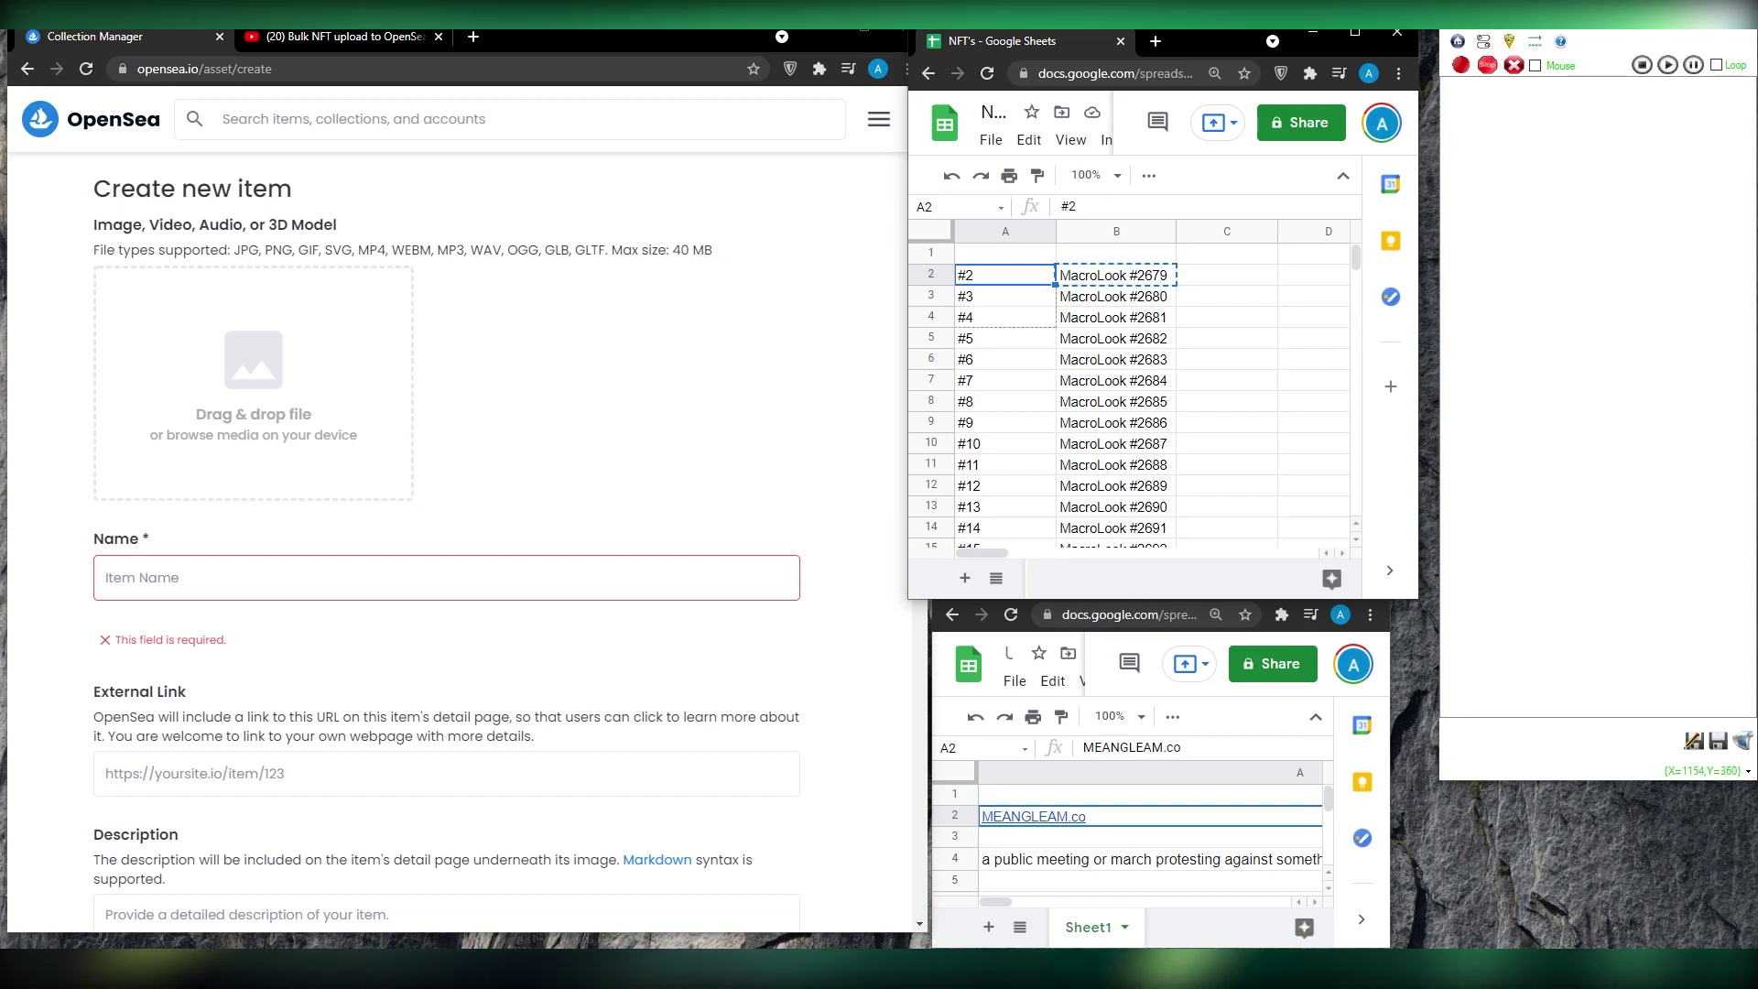
{"action": "scroll", "coordinate": [1152, 394], "scroll_direction": "down", "scroll_amount": 9}
{"action": "scroll", "coordinate": [1152, 394], "scroll_direction": "down", "scroll_amount": 16}
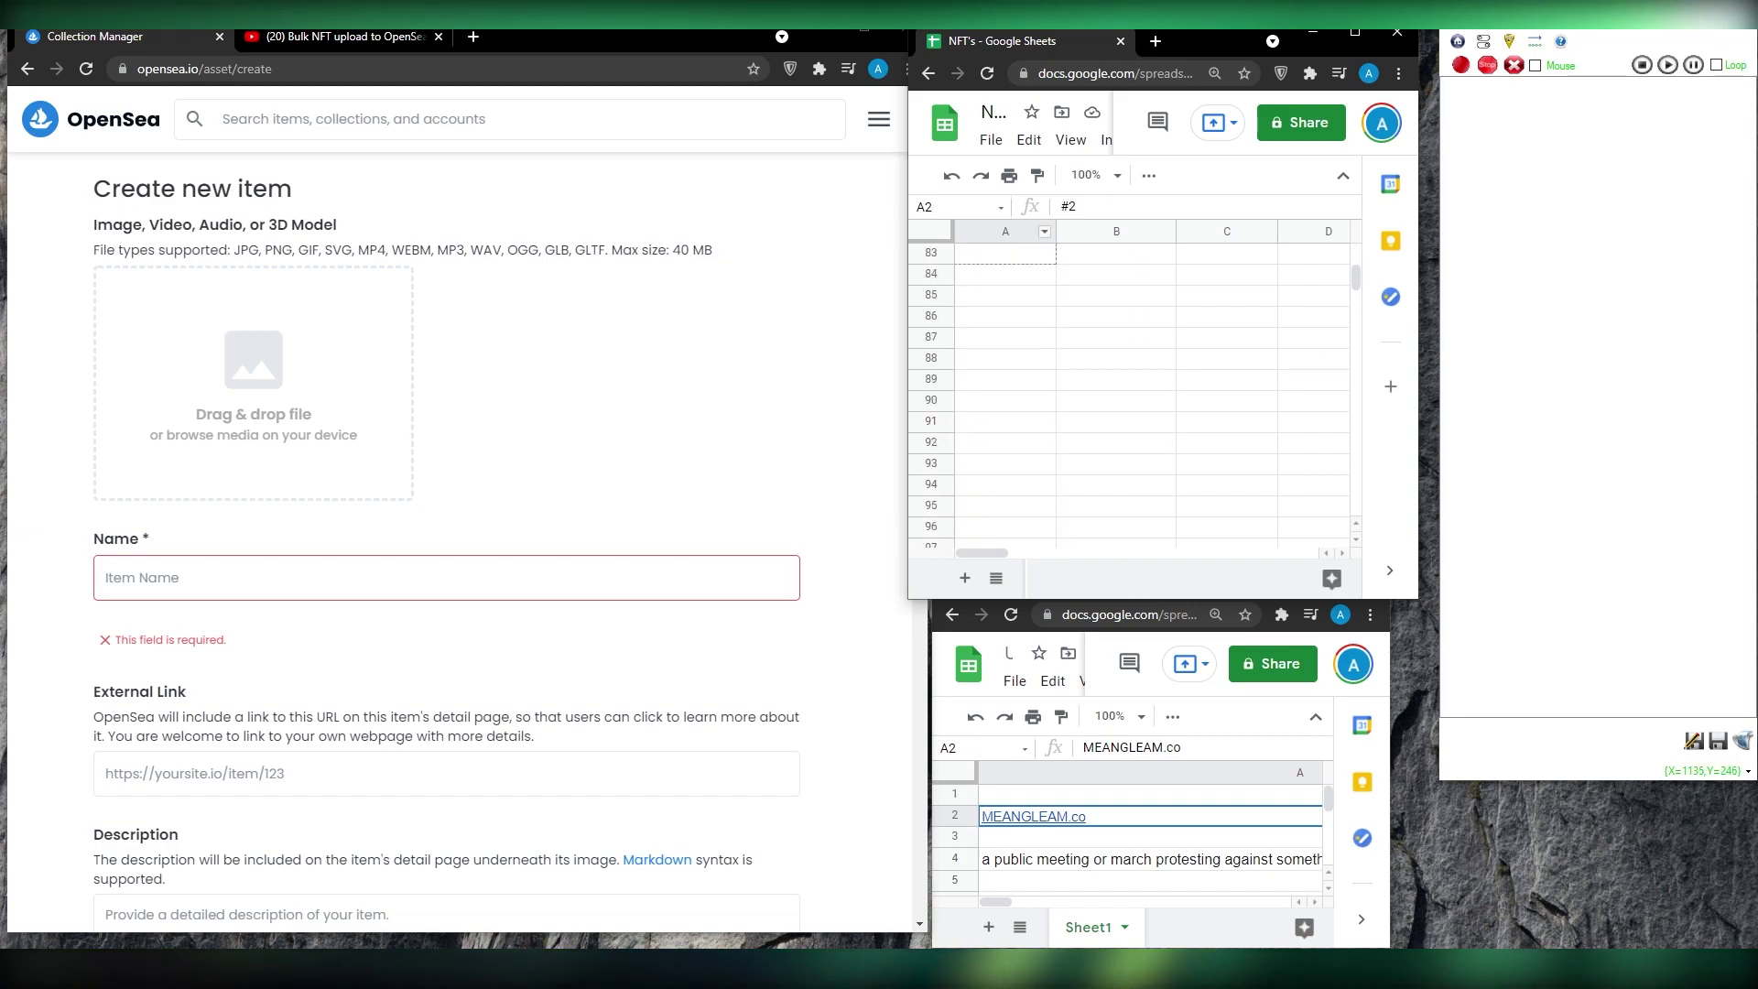
{"action": "scroll", "coordinate": [1019, 402], "scroll_direction": "up", "scroll_amount": 2}
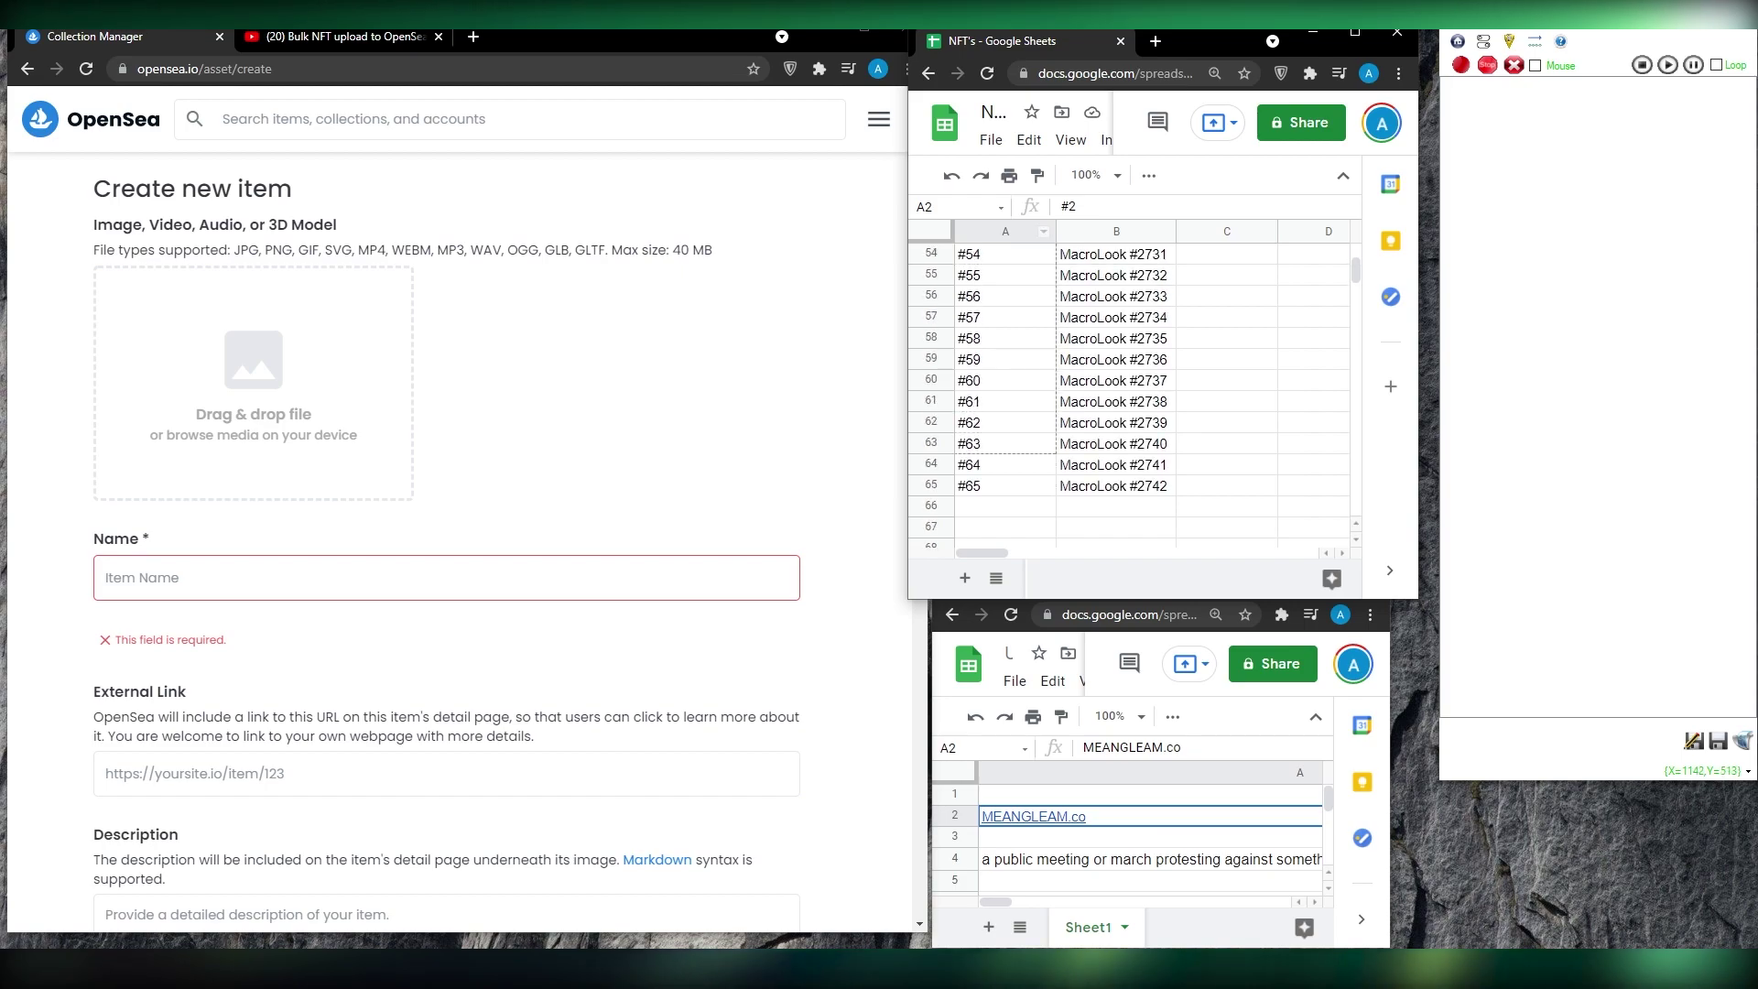
{"action": "left_click", "coordinate": [1019, 486], "text": "shift"}
{"action": "key", "text": "Delete"}
{"action": "scroll", "coordinate": [1020, 427], "scroll_direction": "up", "scroll_amount": 15}
{"action": "scroll", "coordinate": [1019, 428], "scroll_direction": "up", "scroll_amount": 3}
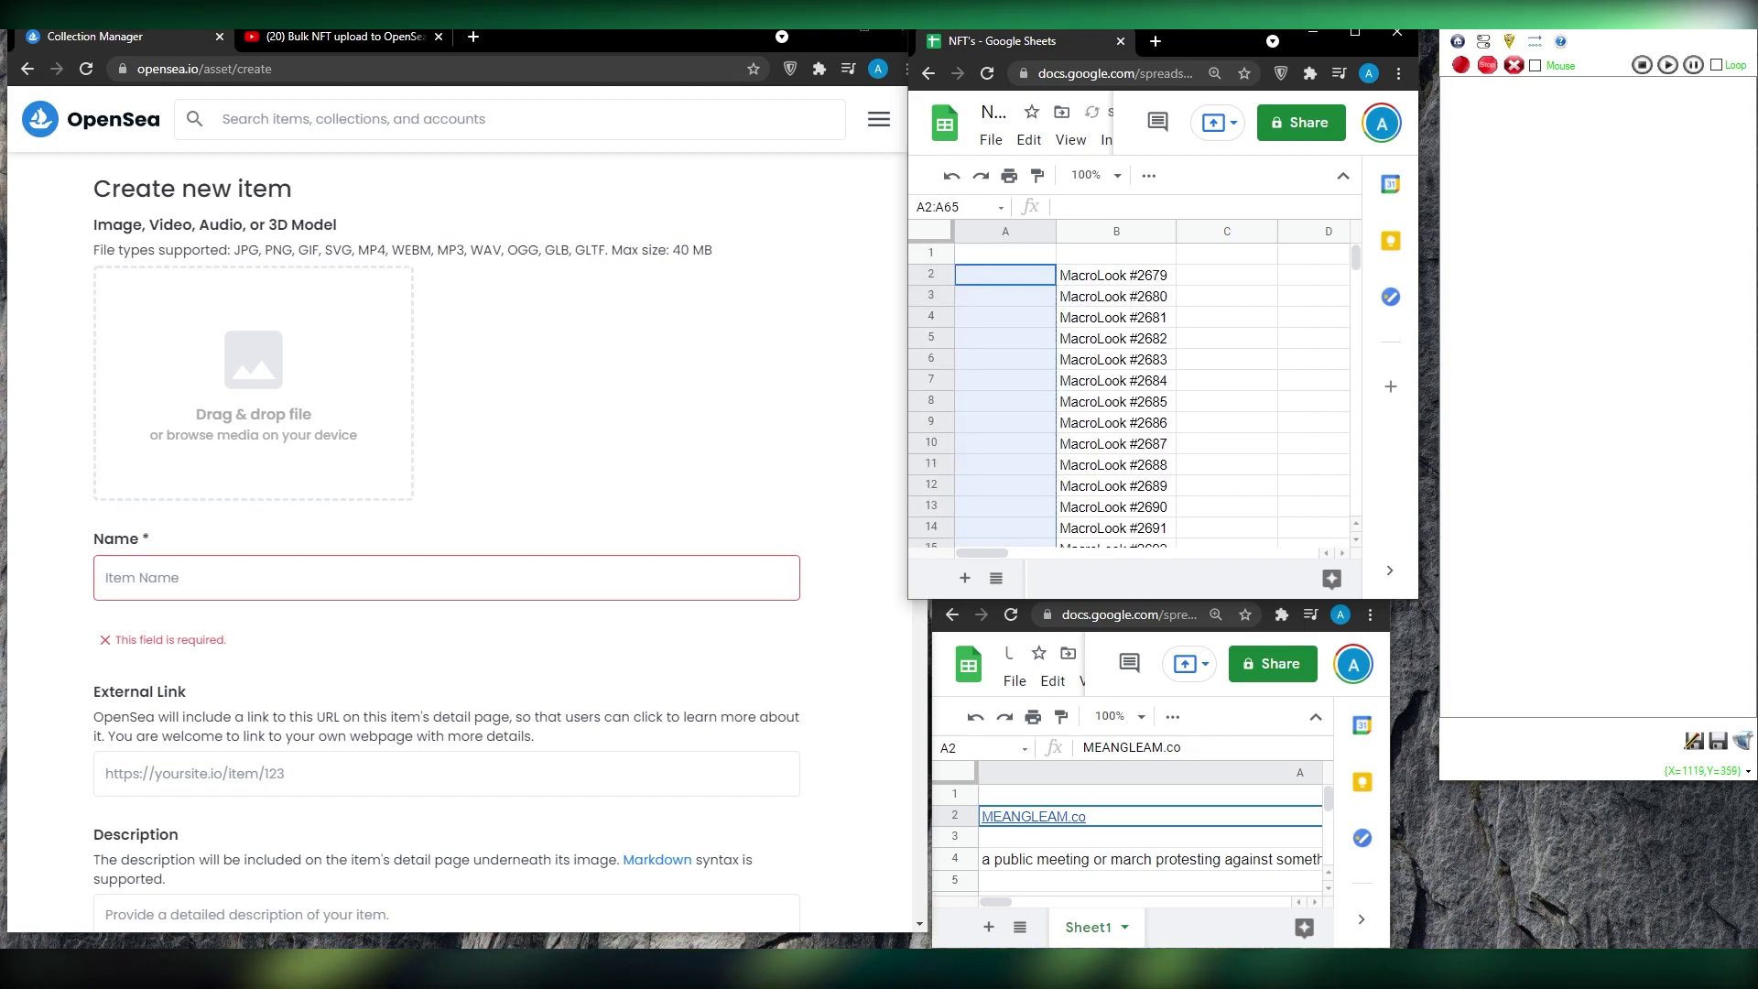
- Enter #1 in cell A2 and fill the numbering down column A to row 65
{"action": "left_click", "coordinate": [1013, 273]}
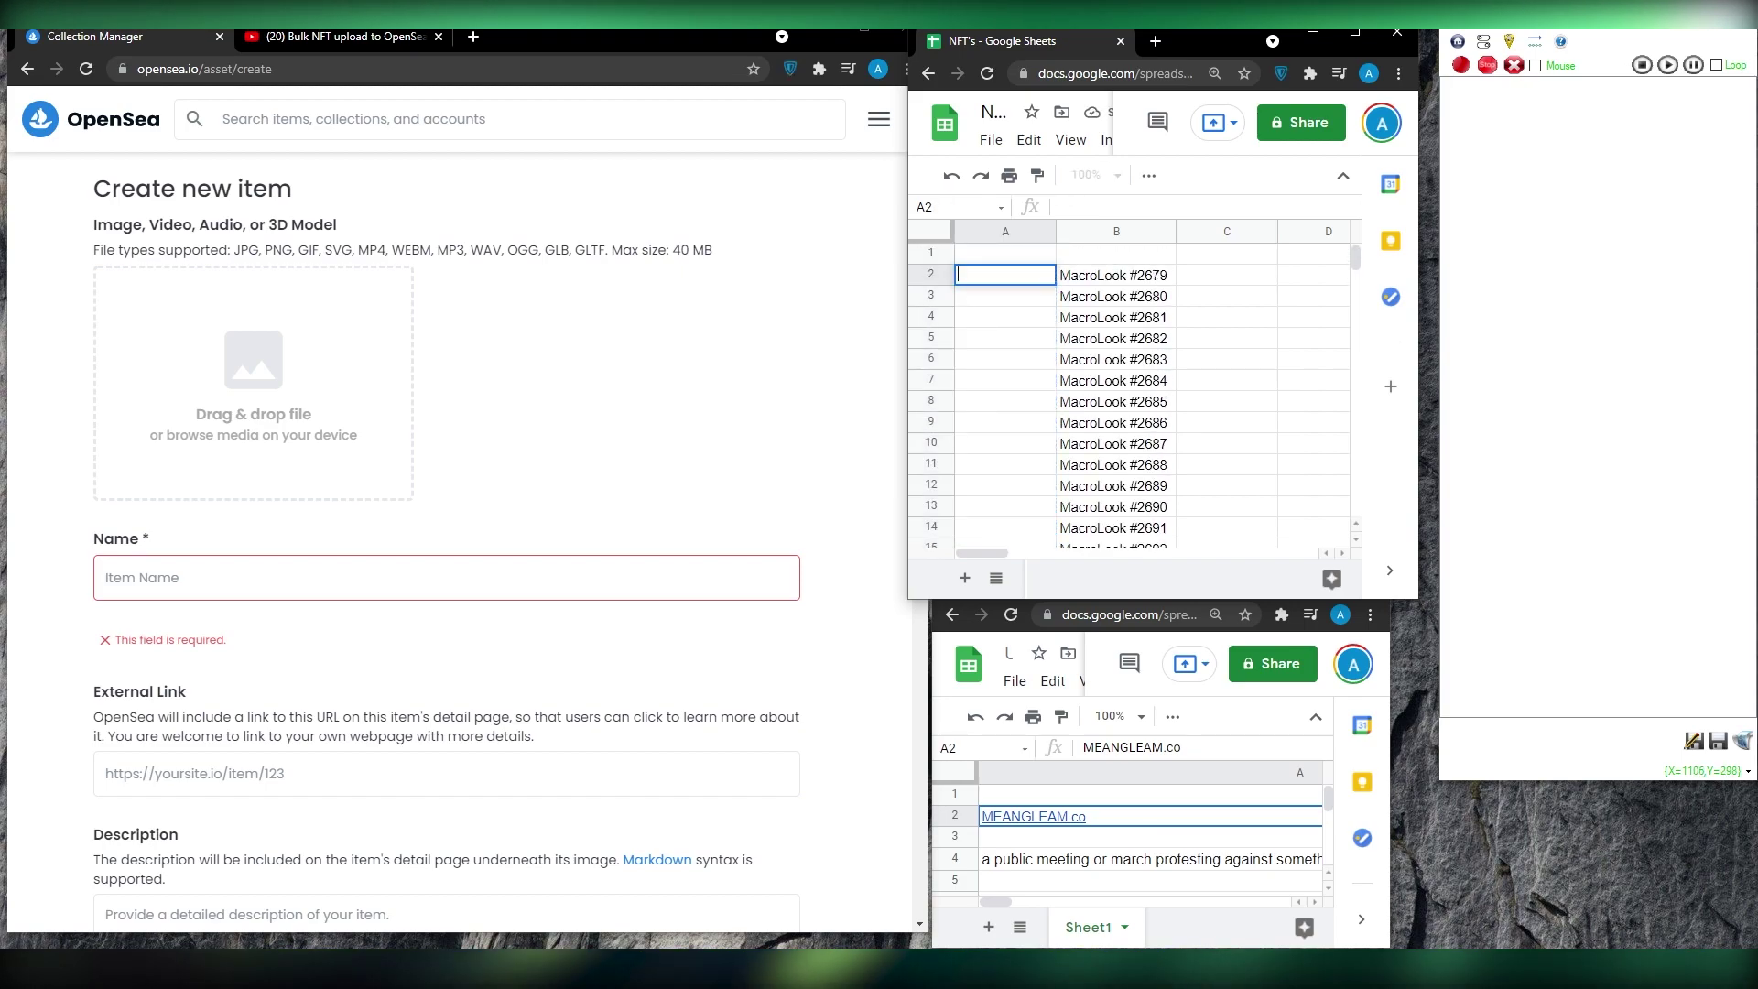
{"action": "type", "text": "#1"}
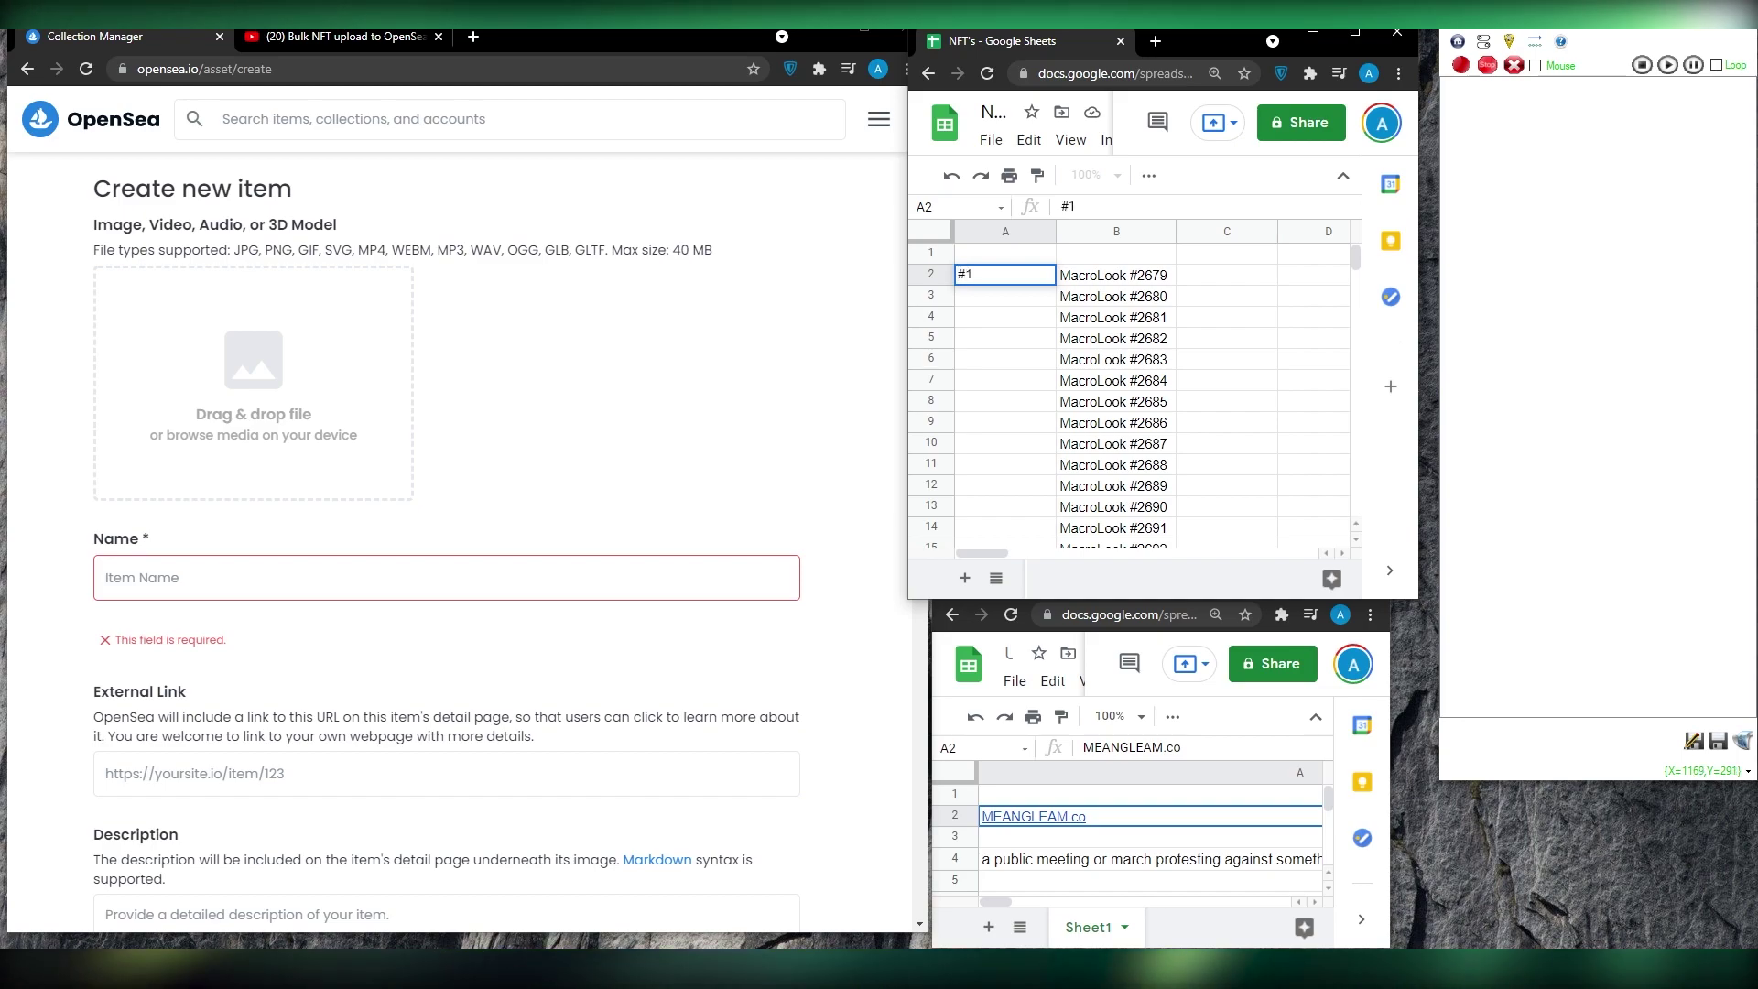
{"action": "key", "text": "Tab"}
{"action": "left_click", "coordinate": [1052, 276]}
{"action": "left_click_drag", "start_coordinate": [1056, 285], "coordinate": [1083, 609]}
{"action": "left_click_drag", "start_coordinate": [1066, 291], "coordinate": [1062, 291]}
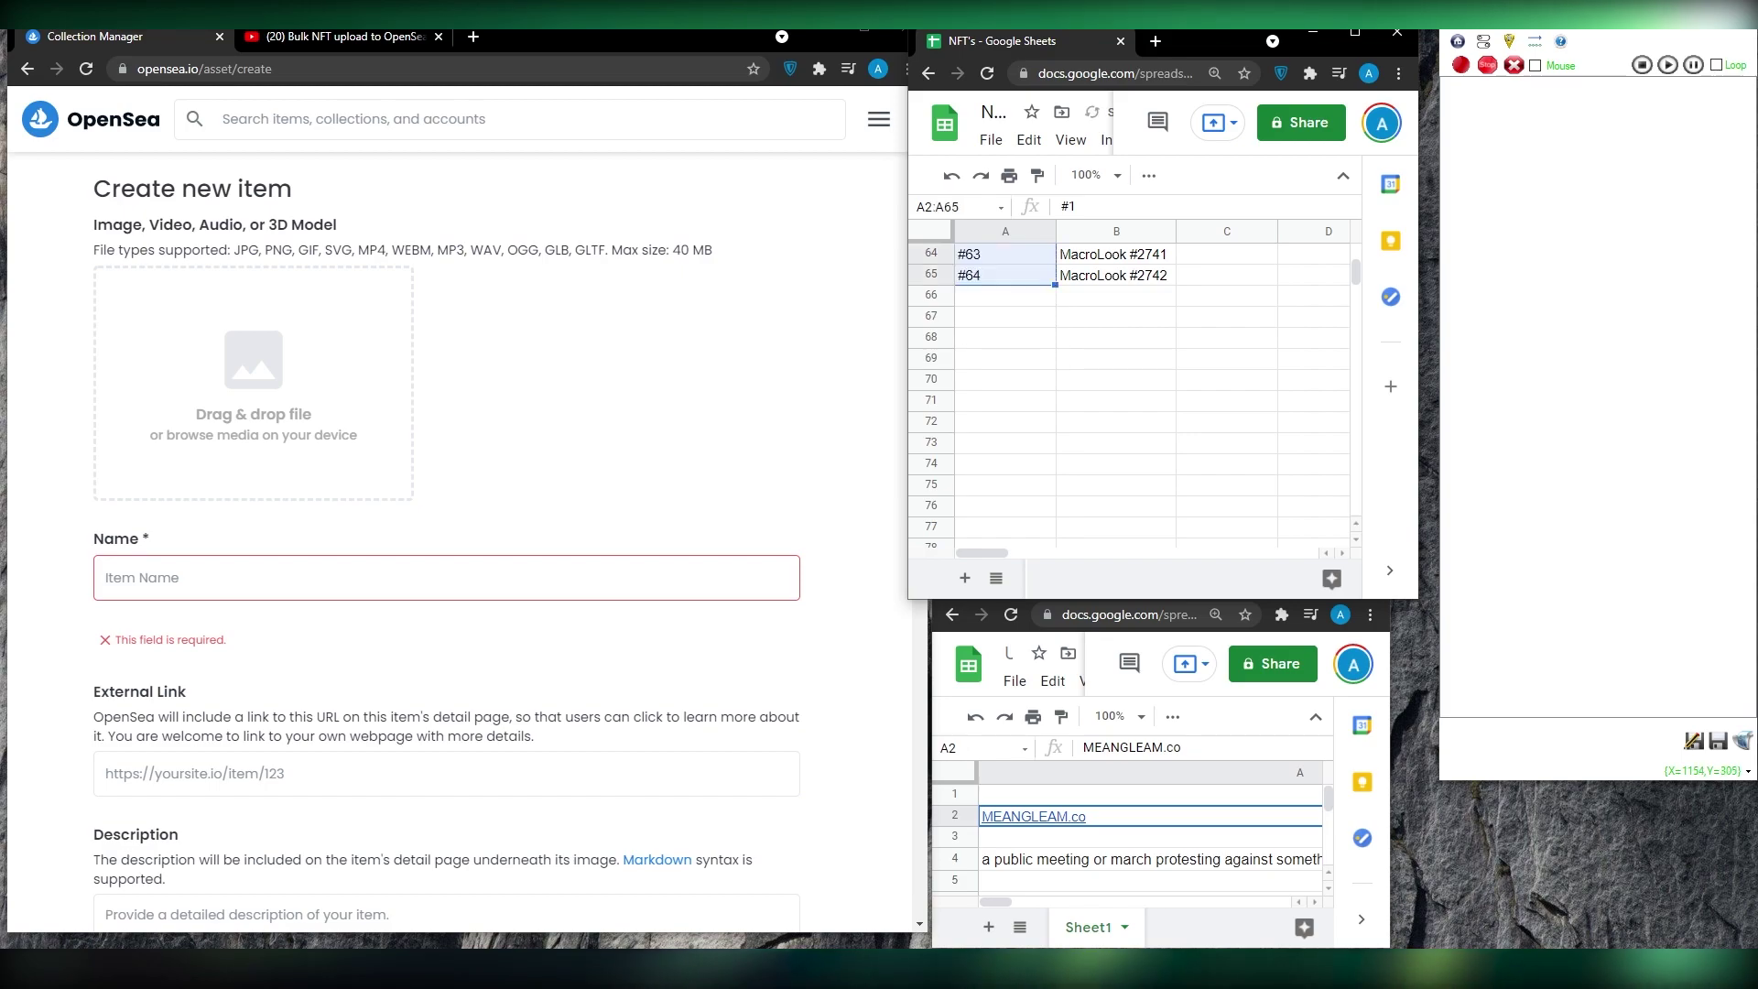
{"action": "scroll", "coordinate": [1099, 393], "scroll_direction": "up", "scroll_amount": 20}
{"action": "left_click", "coordinate": [1226, 317]}
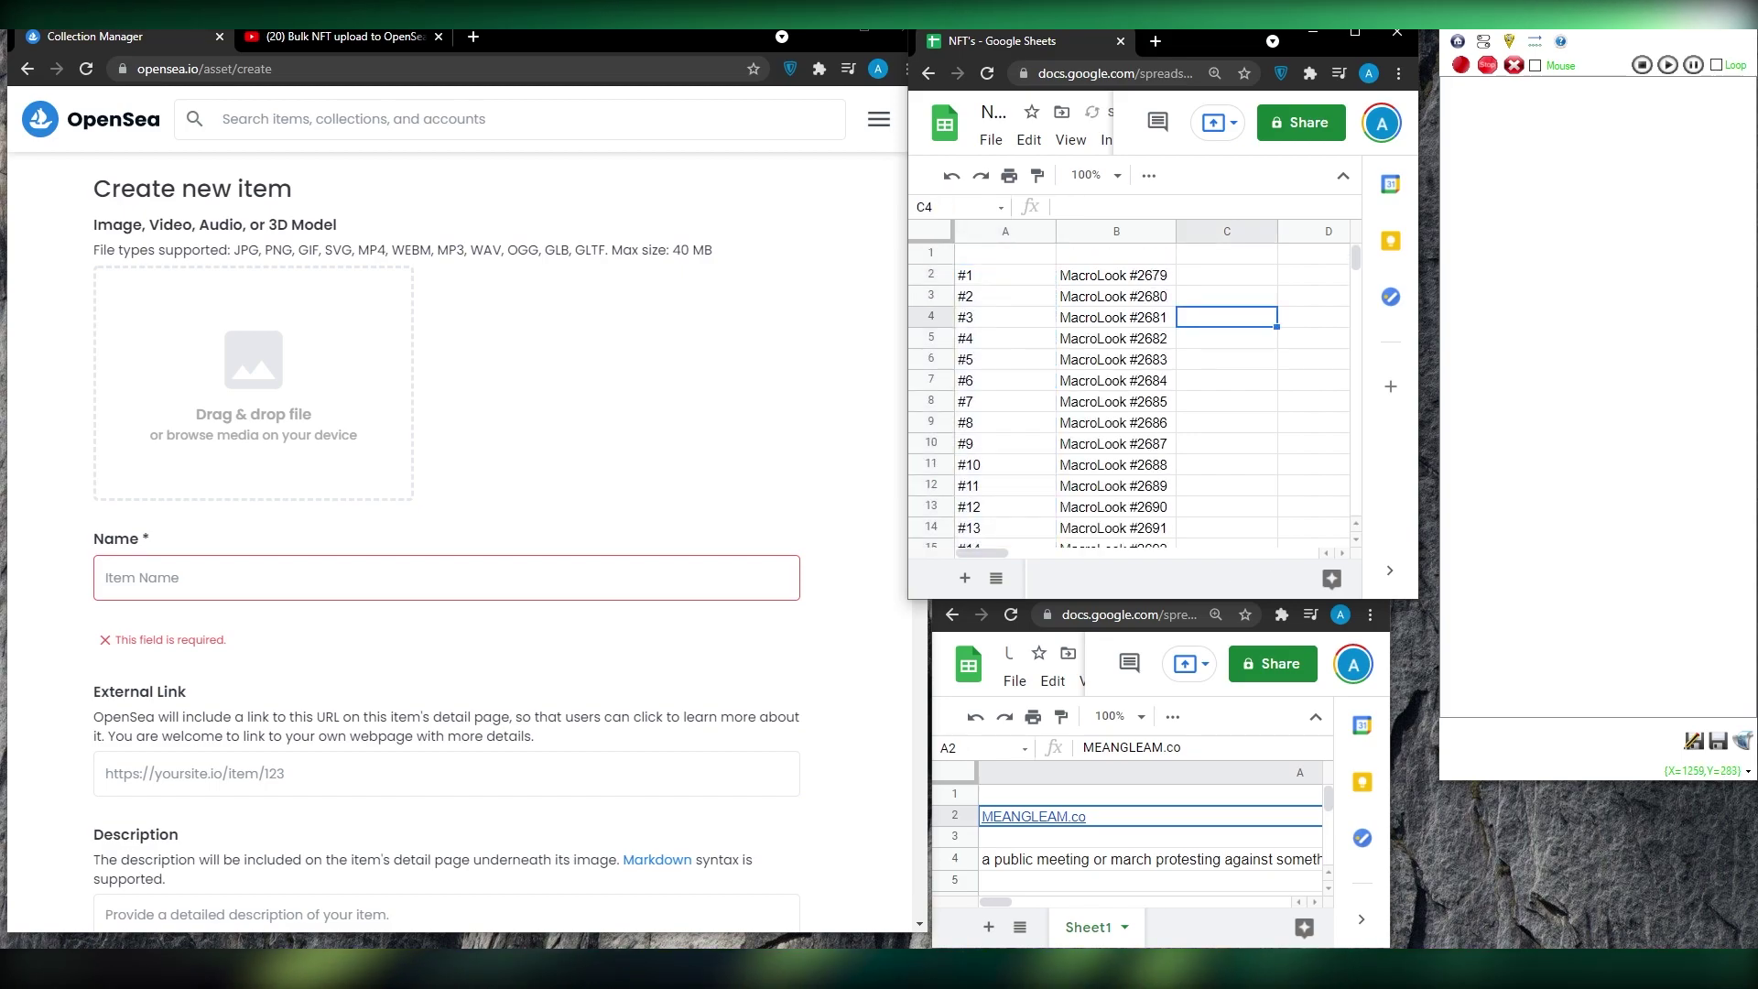
- Record a macro that moves from cell B1 to B2, copies MacroLook #2679 and pastes it into the OpenSea item's Name field
{"action": "left_click", "coordinate": [1153, 259]}
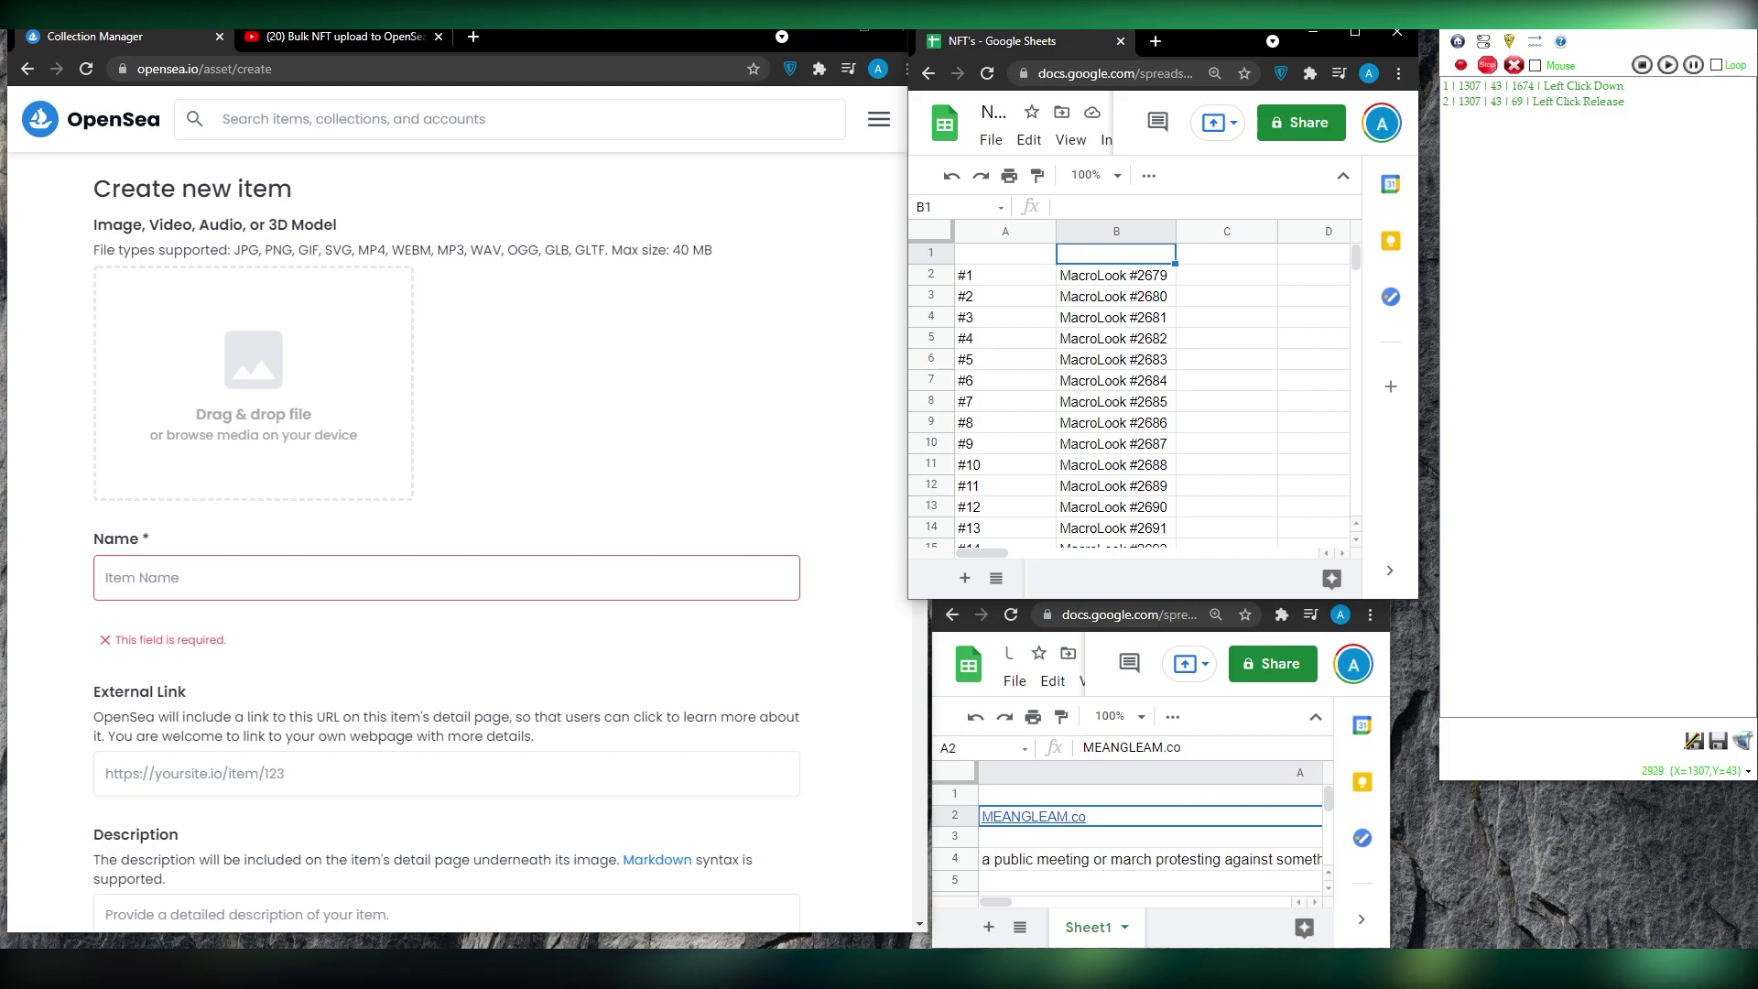
{"action": "key", "text": "Down"}
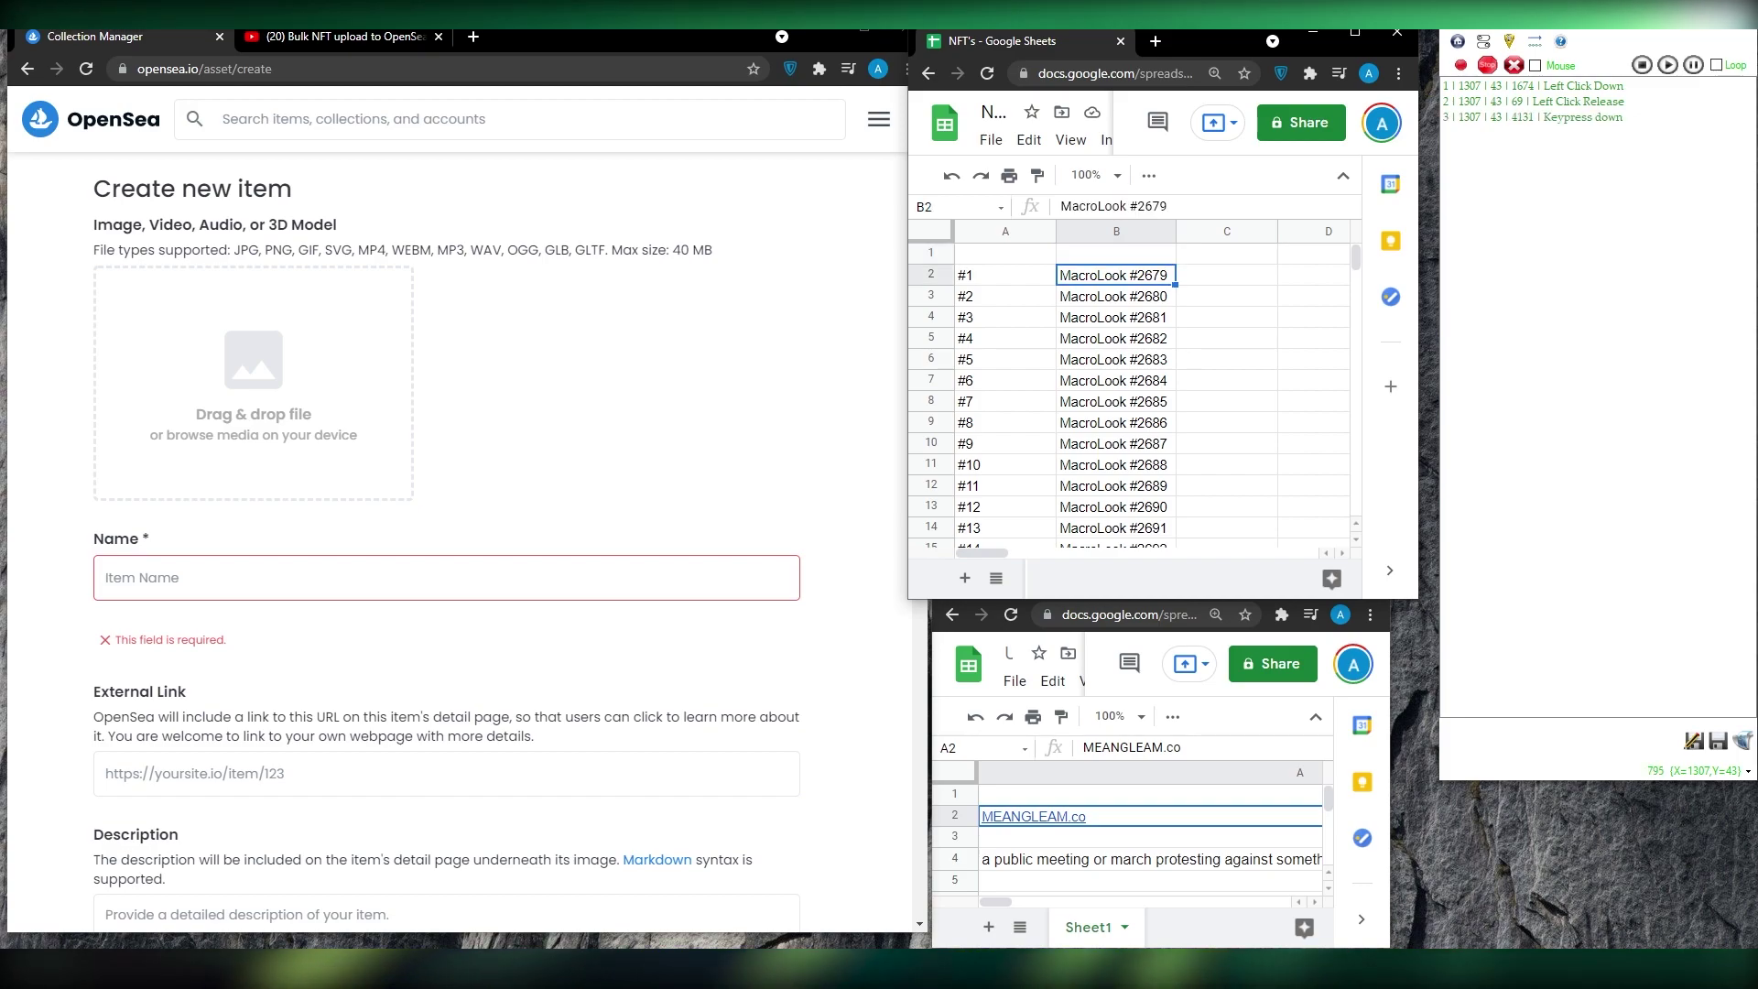
{"action": "key", "text": "ctrl+c"}
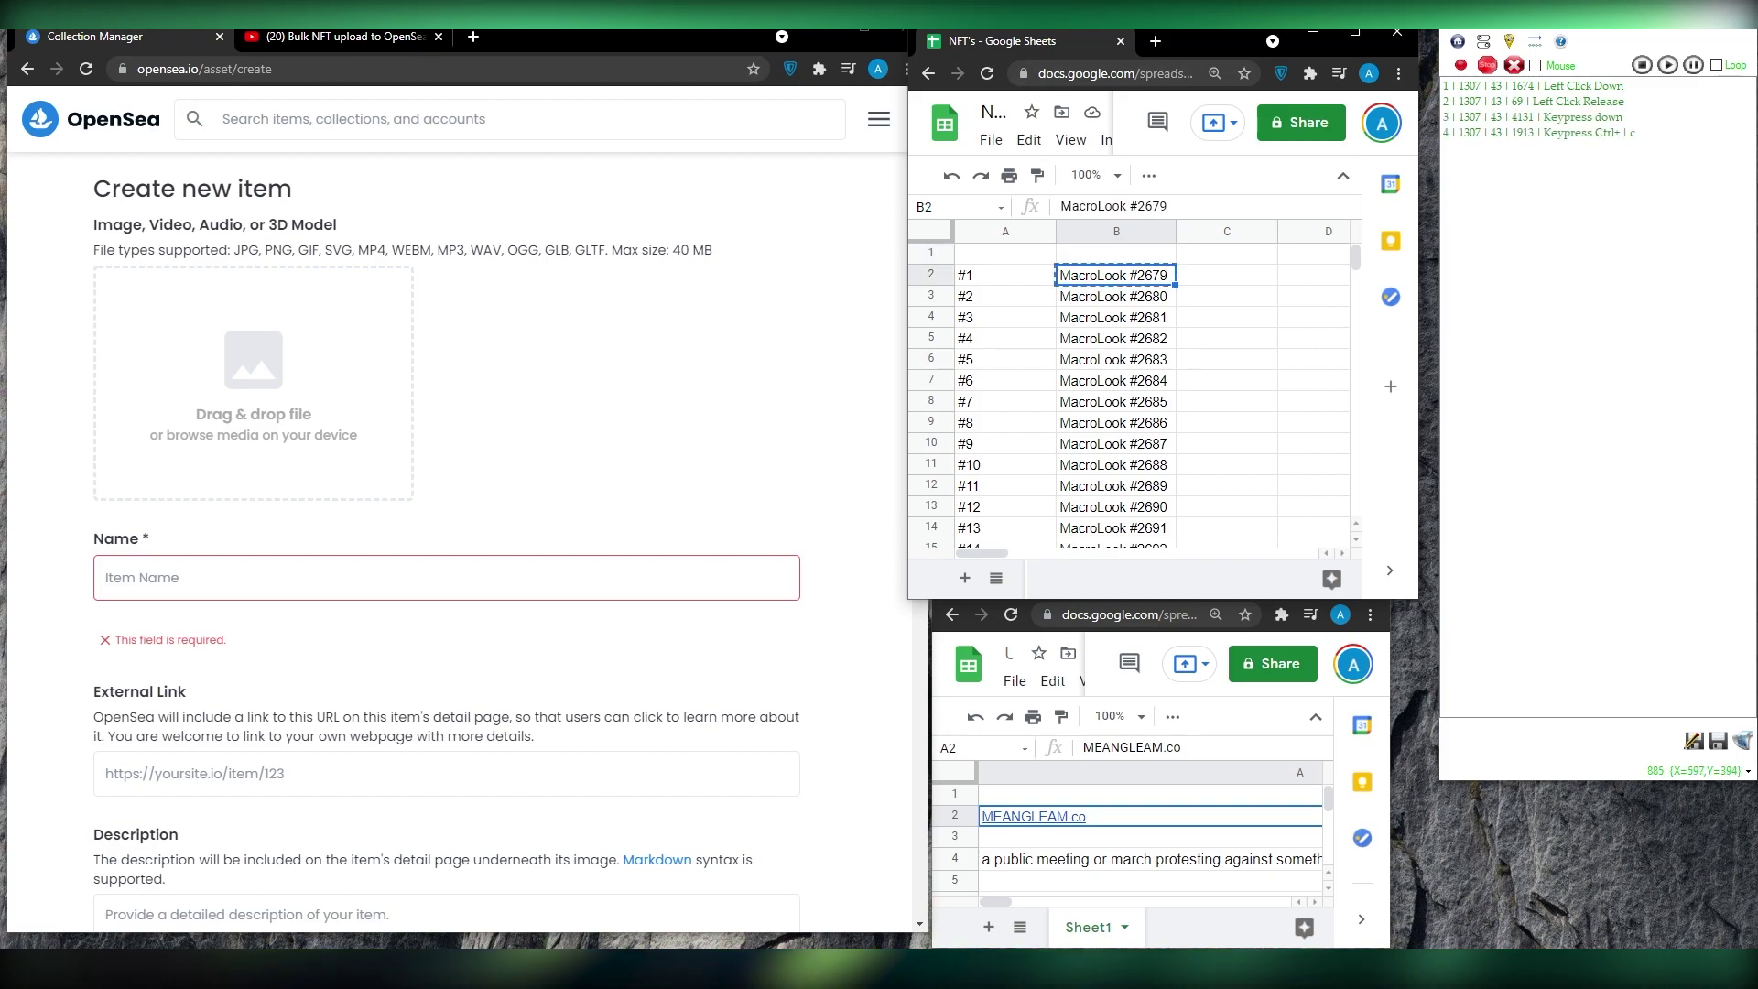
{"action": "left_click", "coordinate": [155, 578]}
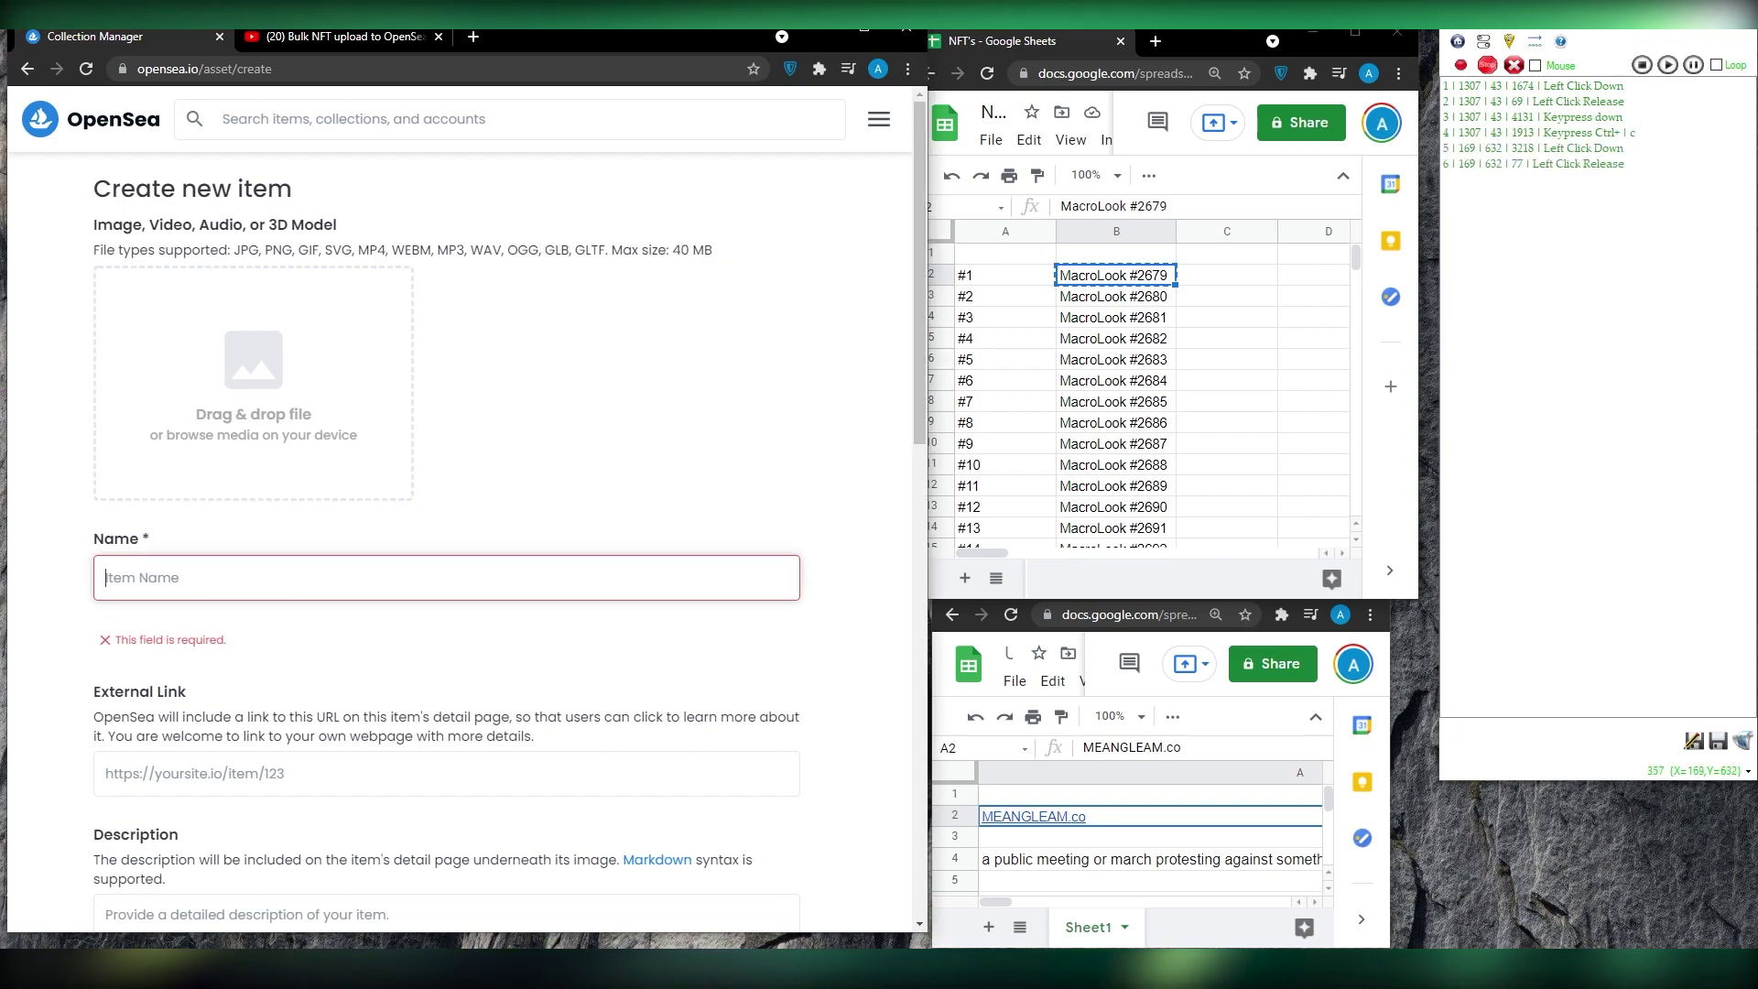
{"action": "key", "text": "ctrl+v"}
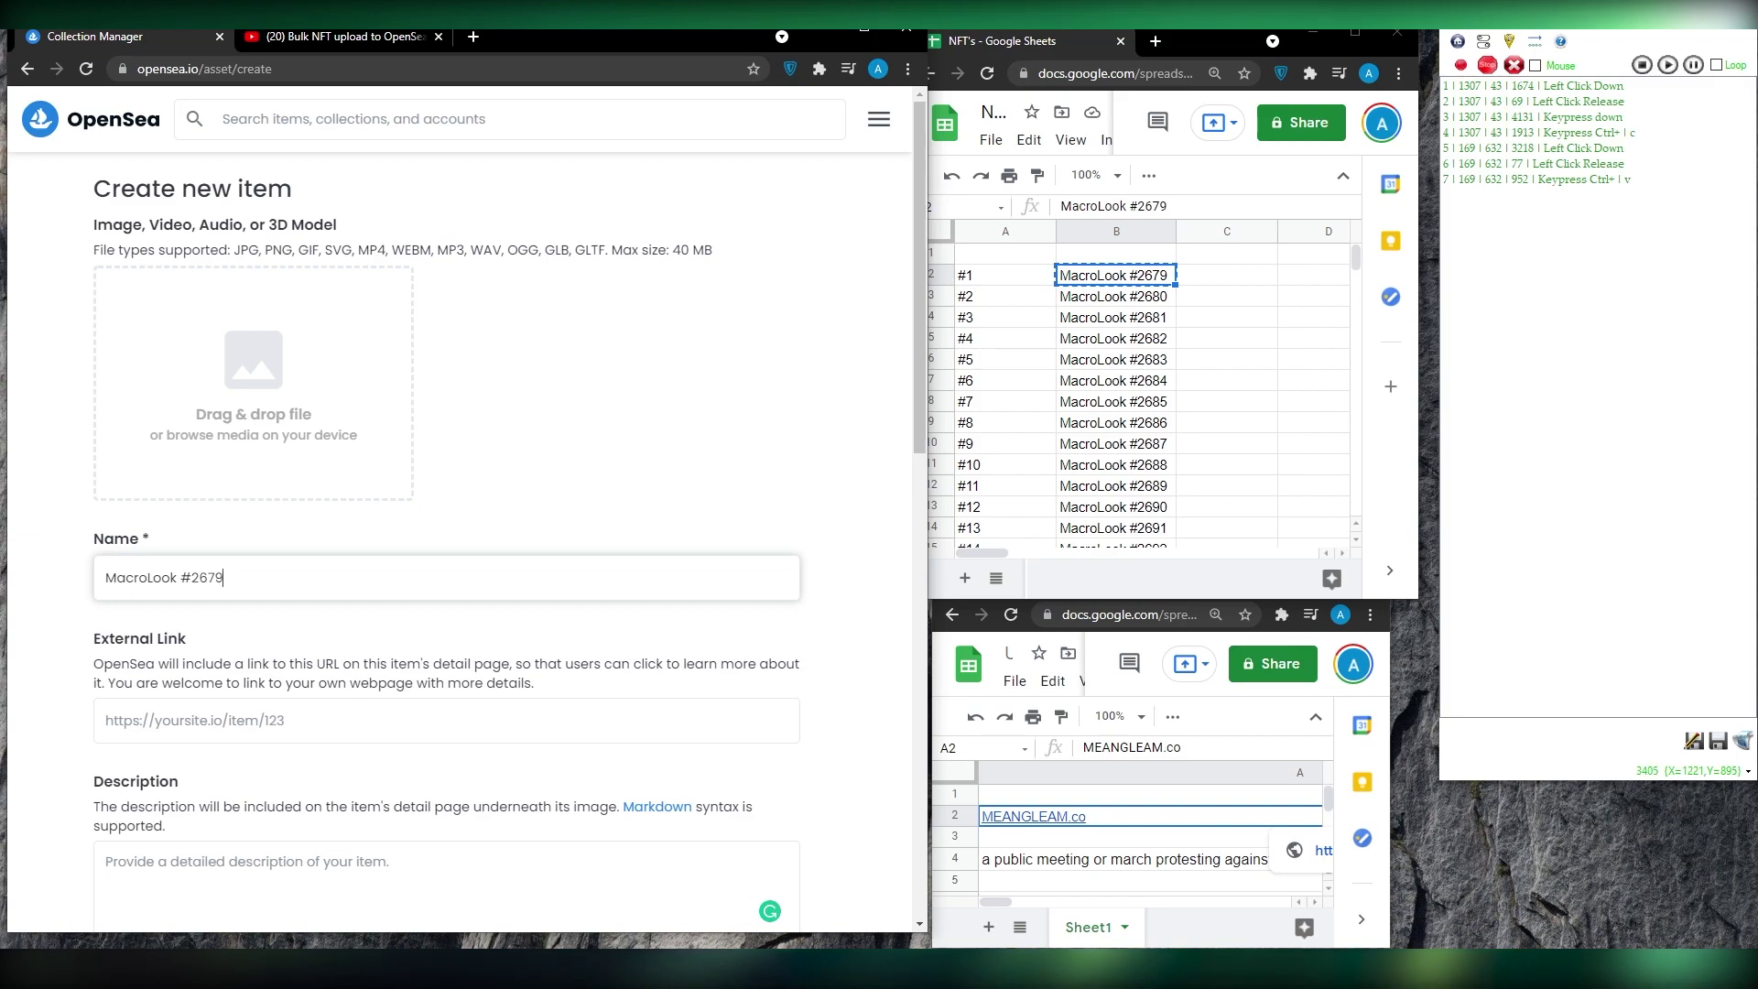
- Record copying MEANGLEAM.co from cell A2 of the untitled spreadsheet into the item's External Link field
{"action": "left_click", "coordinate": [1118, 819]}
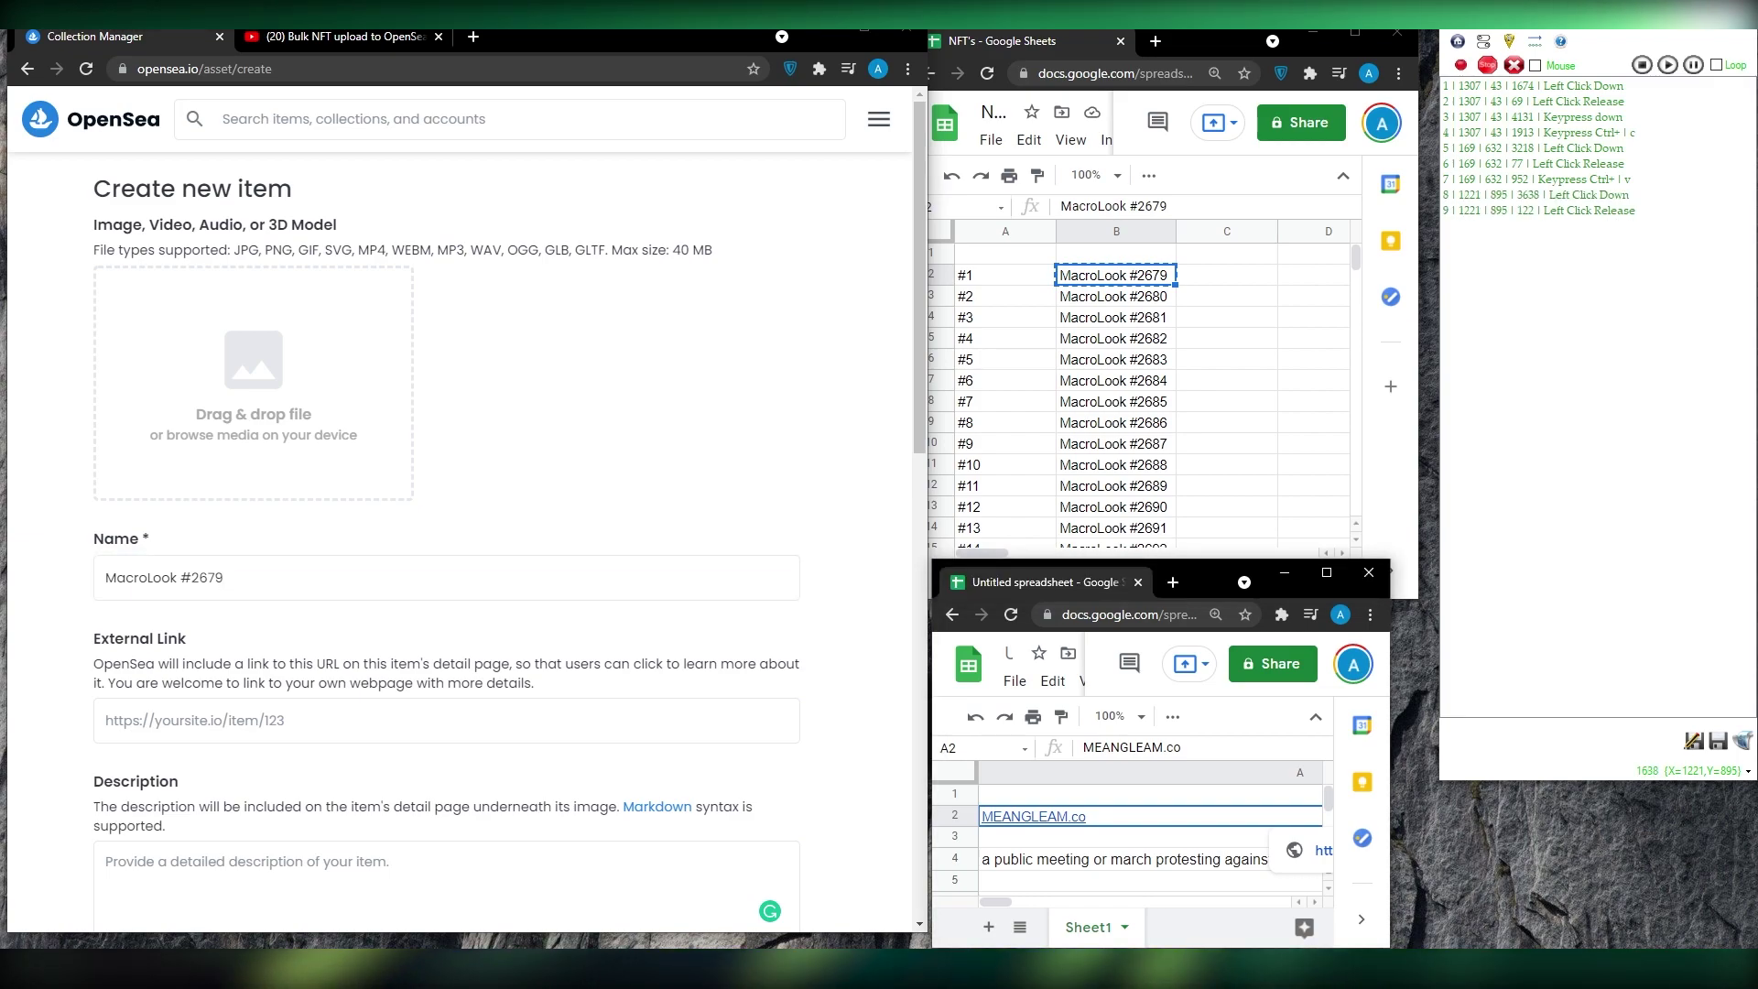
{"action": "key", "text": "ctrl+c"}
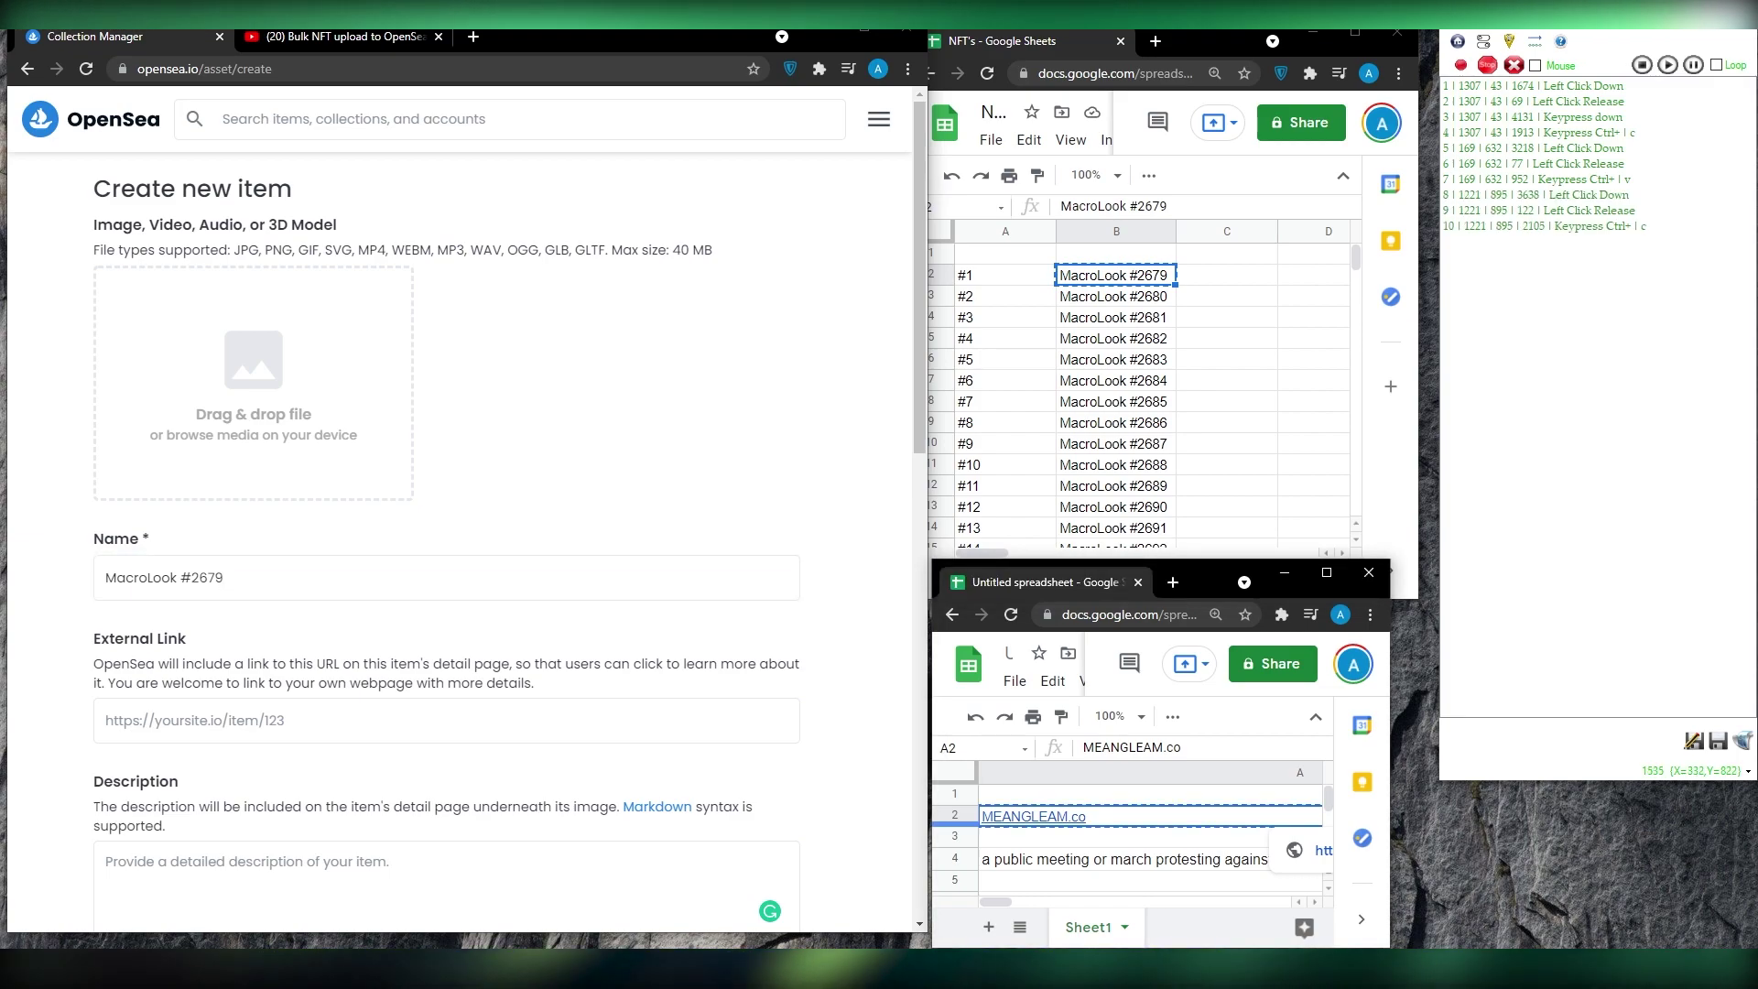
{"action": "left_click", "coordinate": [292, 730]}
{"action": "key", "text": "ctrl+v"}
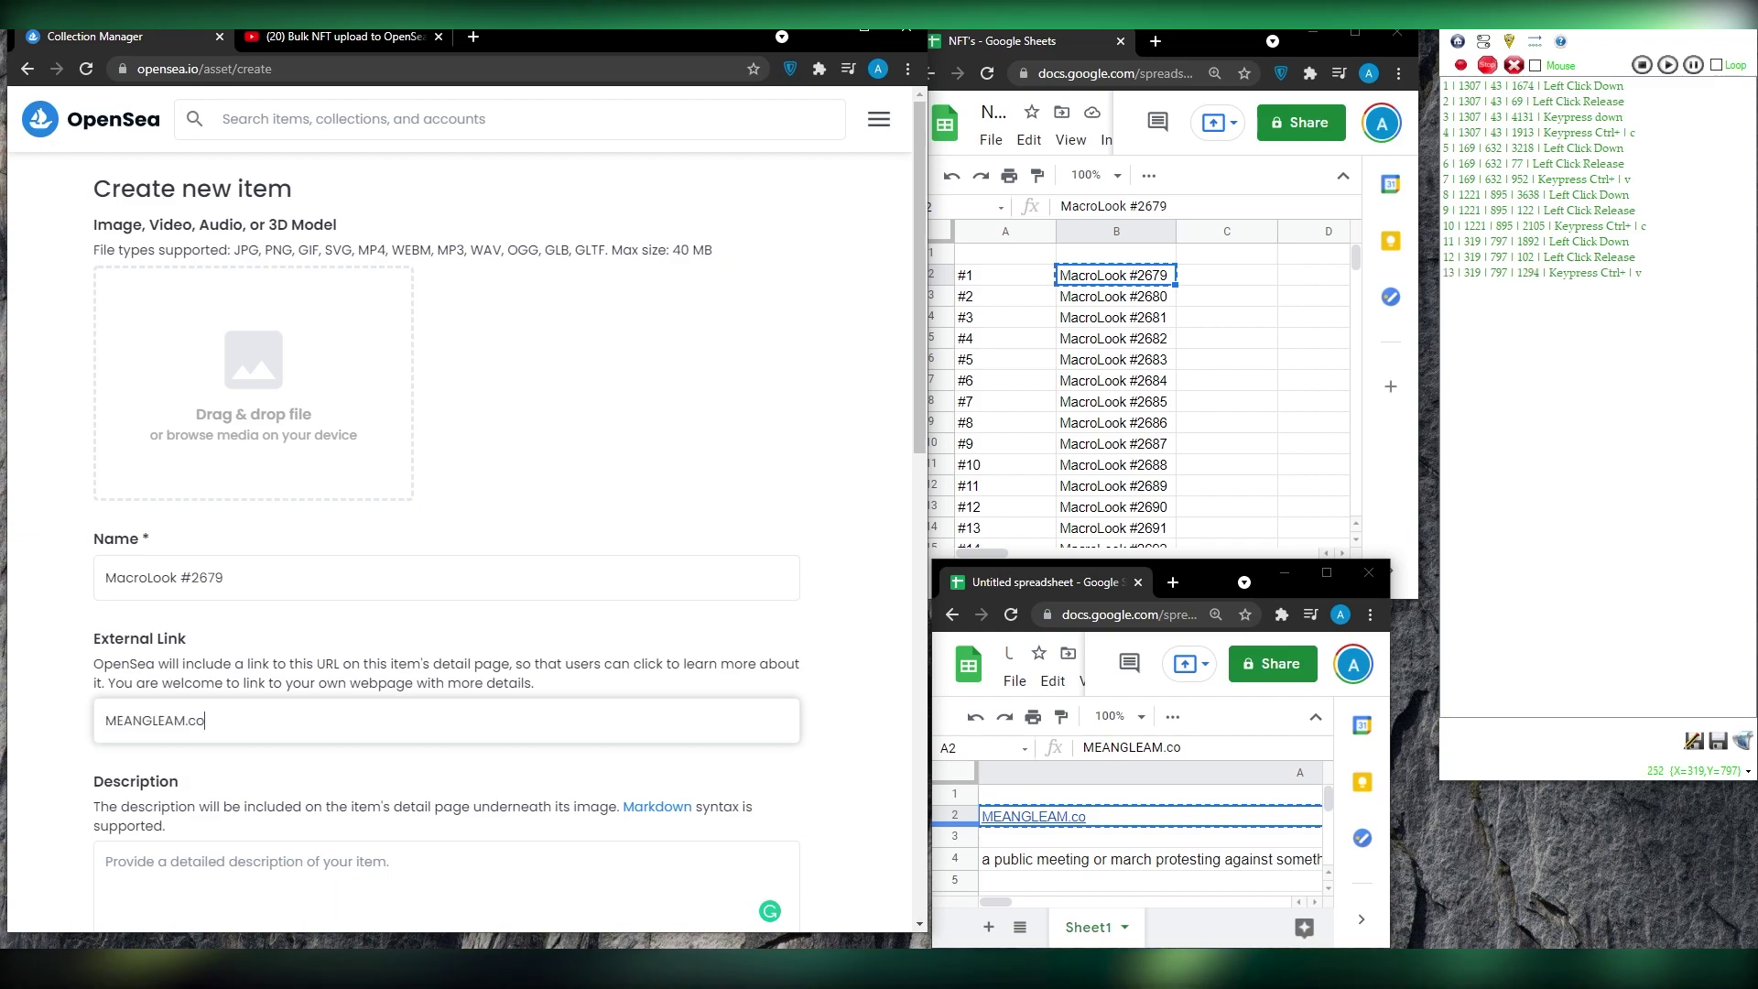
- Record copying the description from cell A4 into the Description field and uploading Cream and Black Nature Pinterest Video Pin.png as the item's media
{"action": "left_click", "coordinate": [1000, 861]}
{"action": "key", "text": "ctrl+c"}
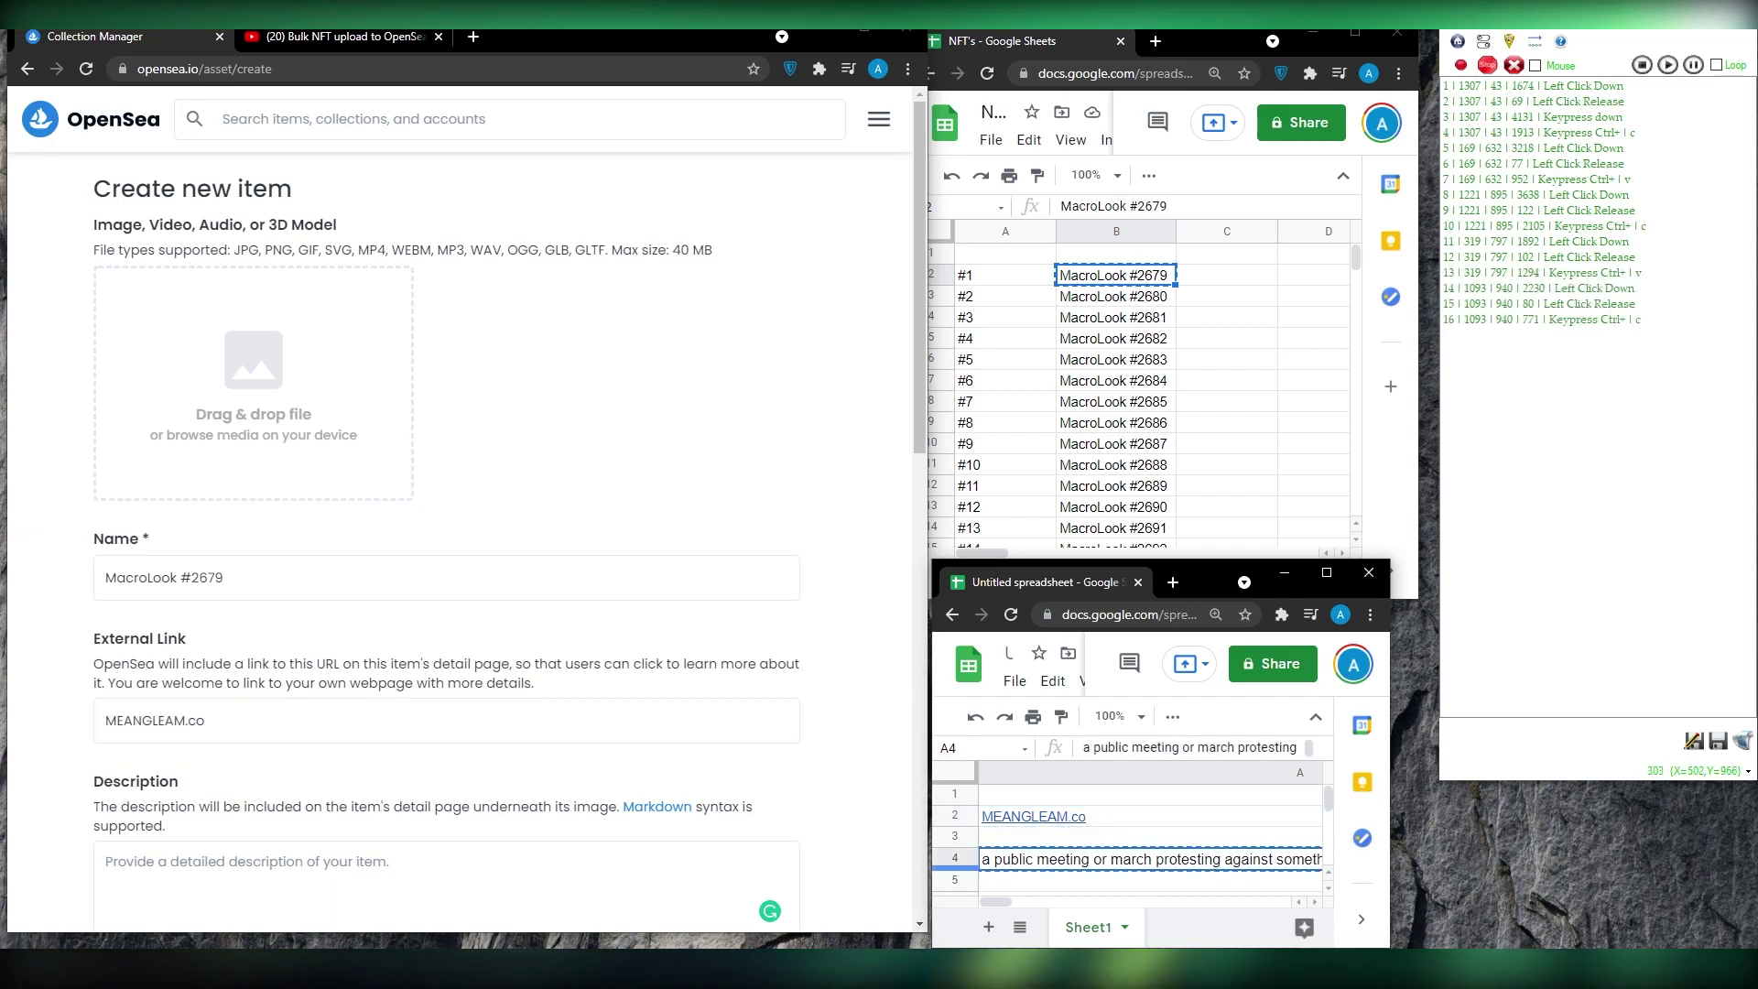
{"action": "left_click", "coordinate": [317, 867]}
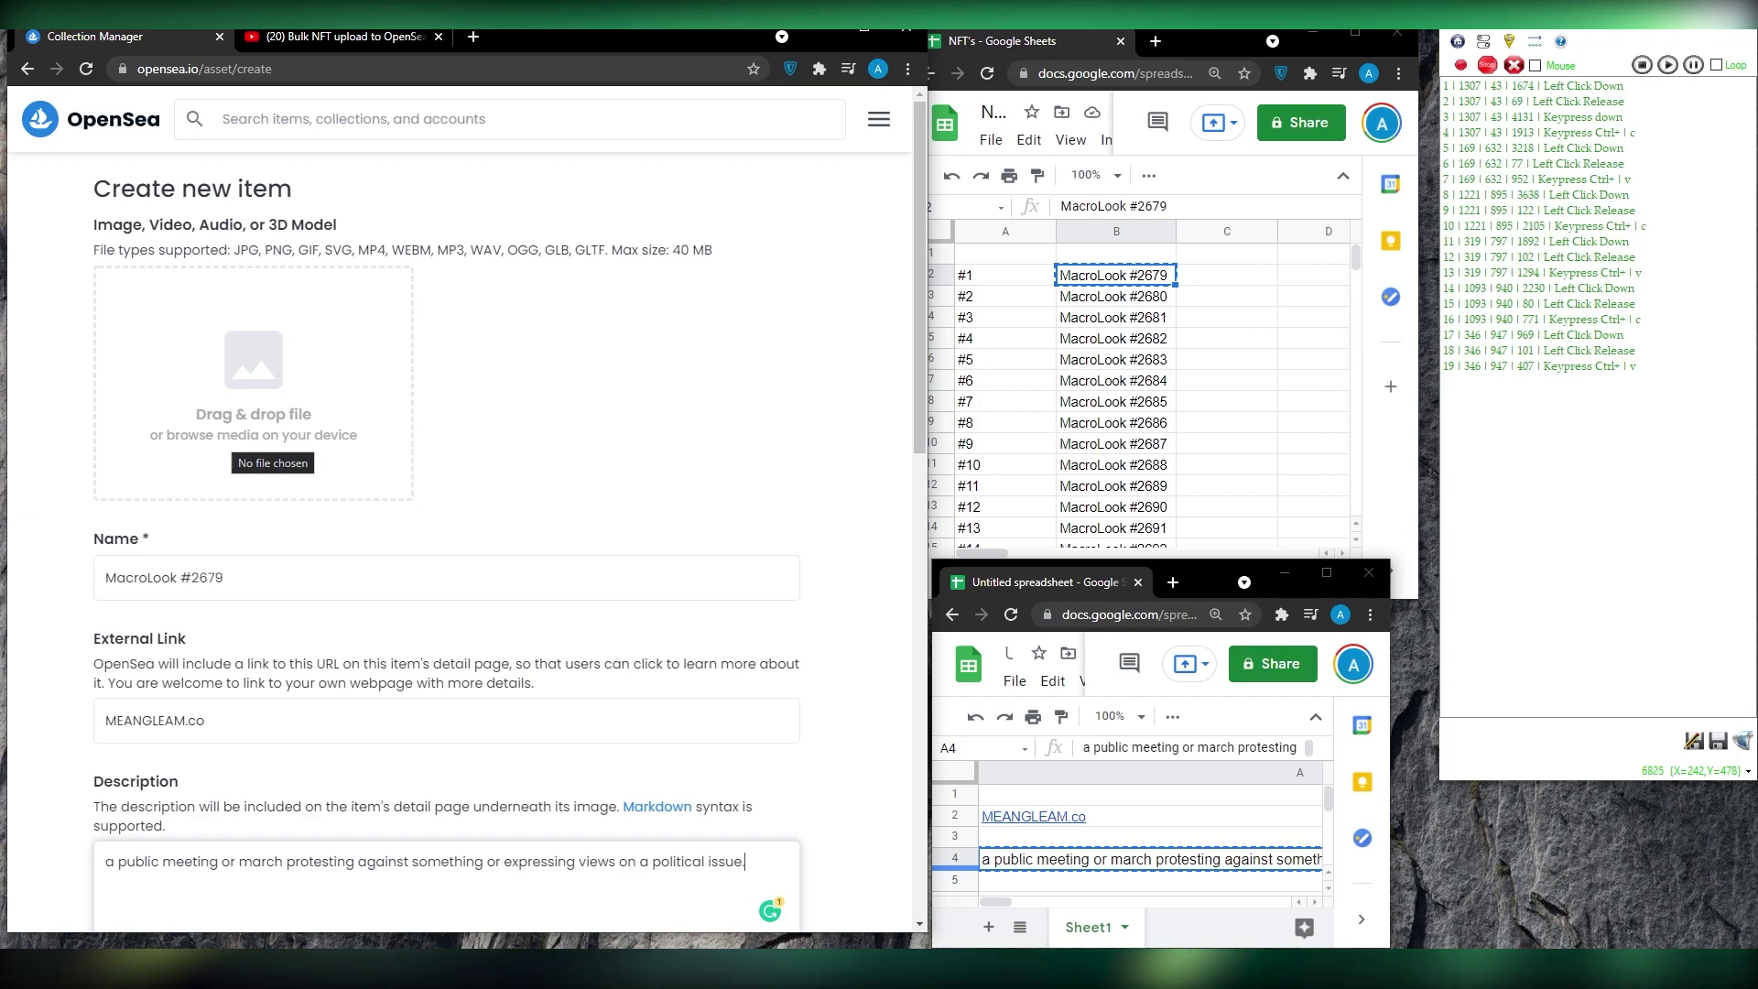
{"action": "left_click", "coordinate": [222, 438]}
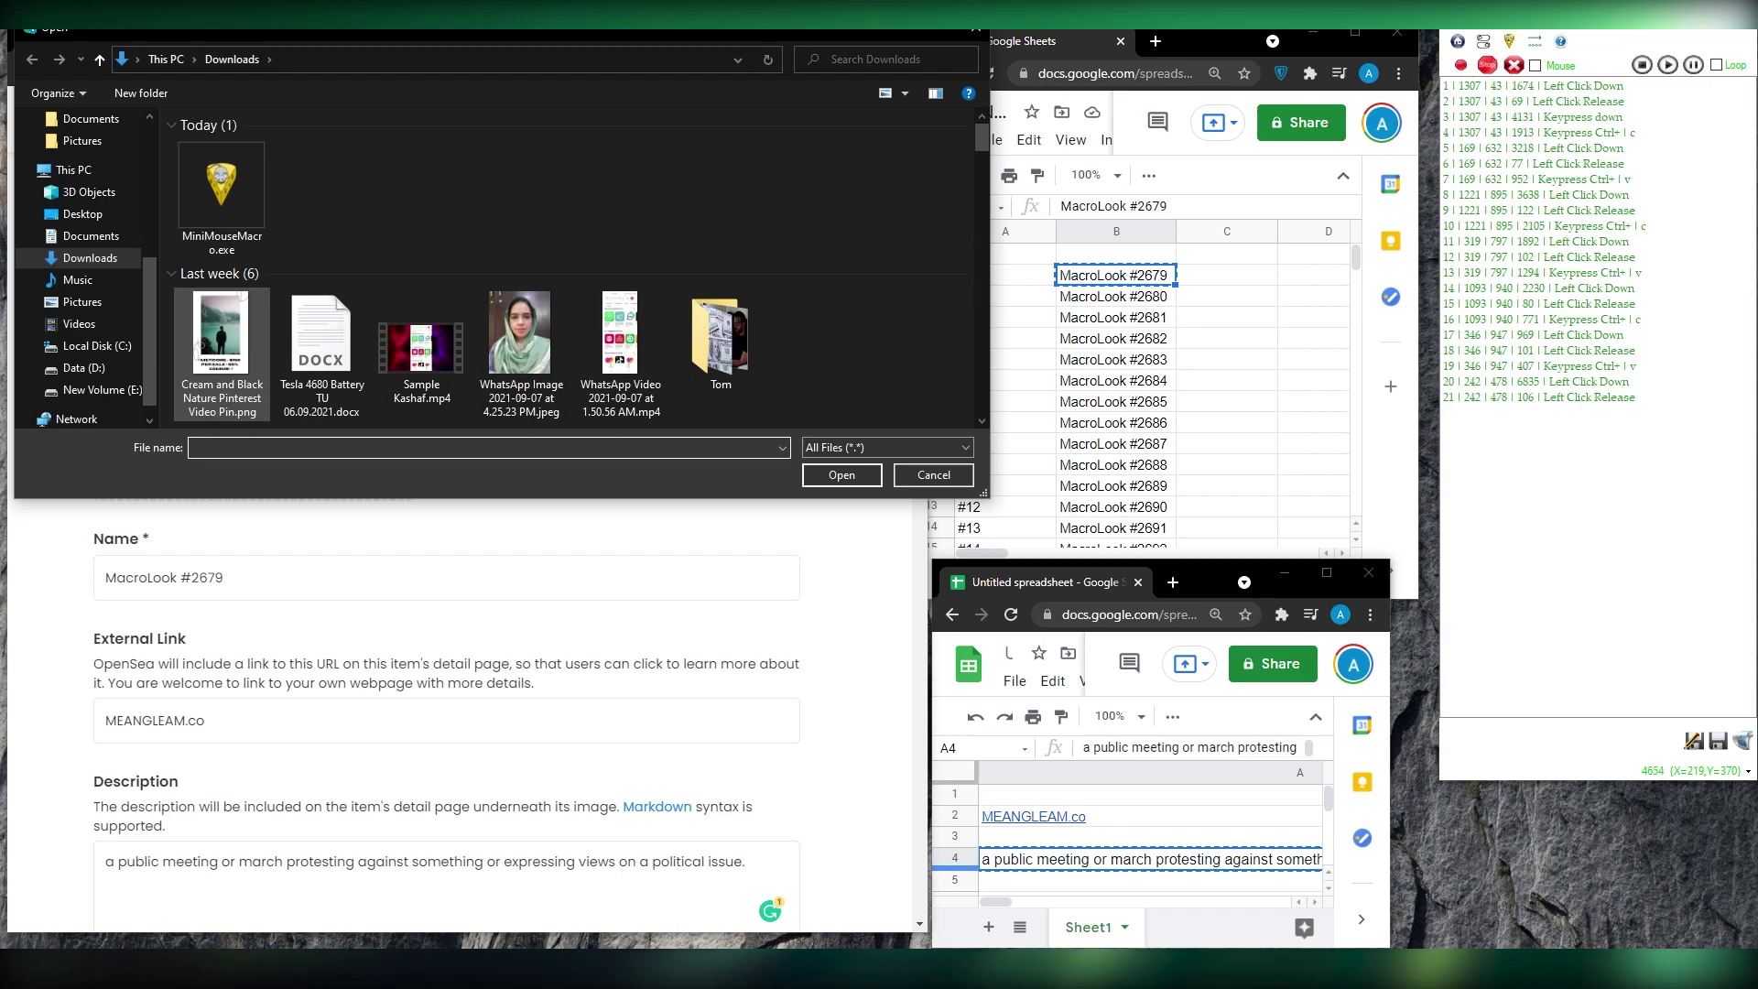
{"action": "double_click", "coordinate": [201, 339]}
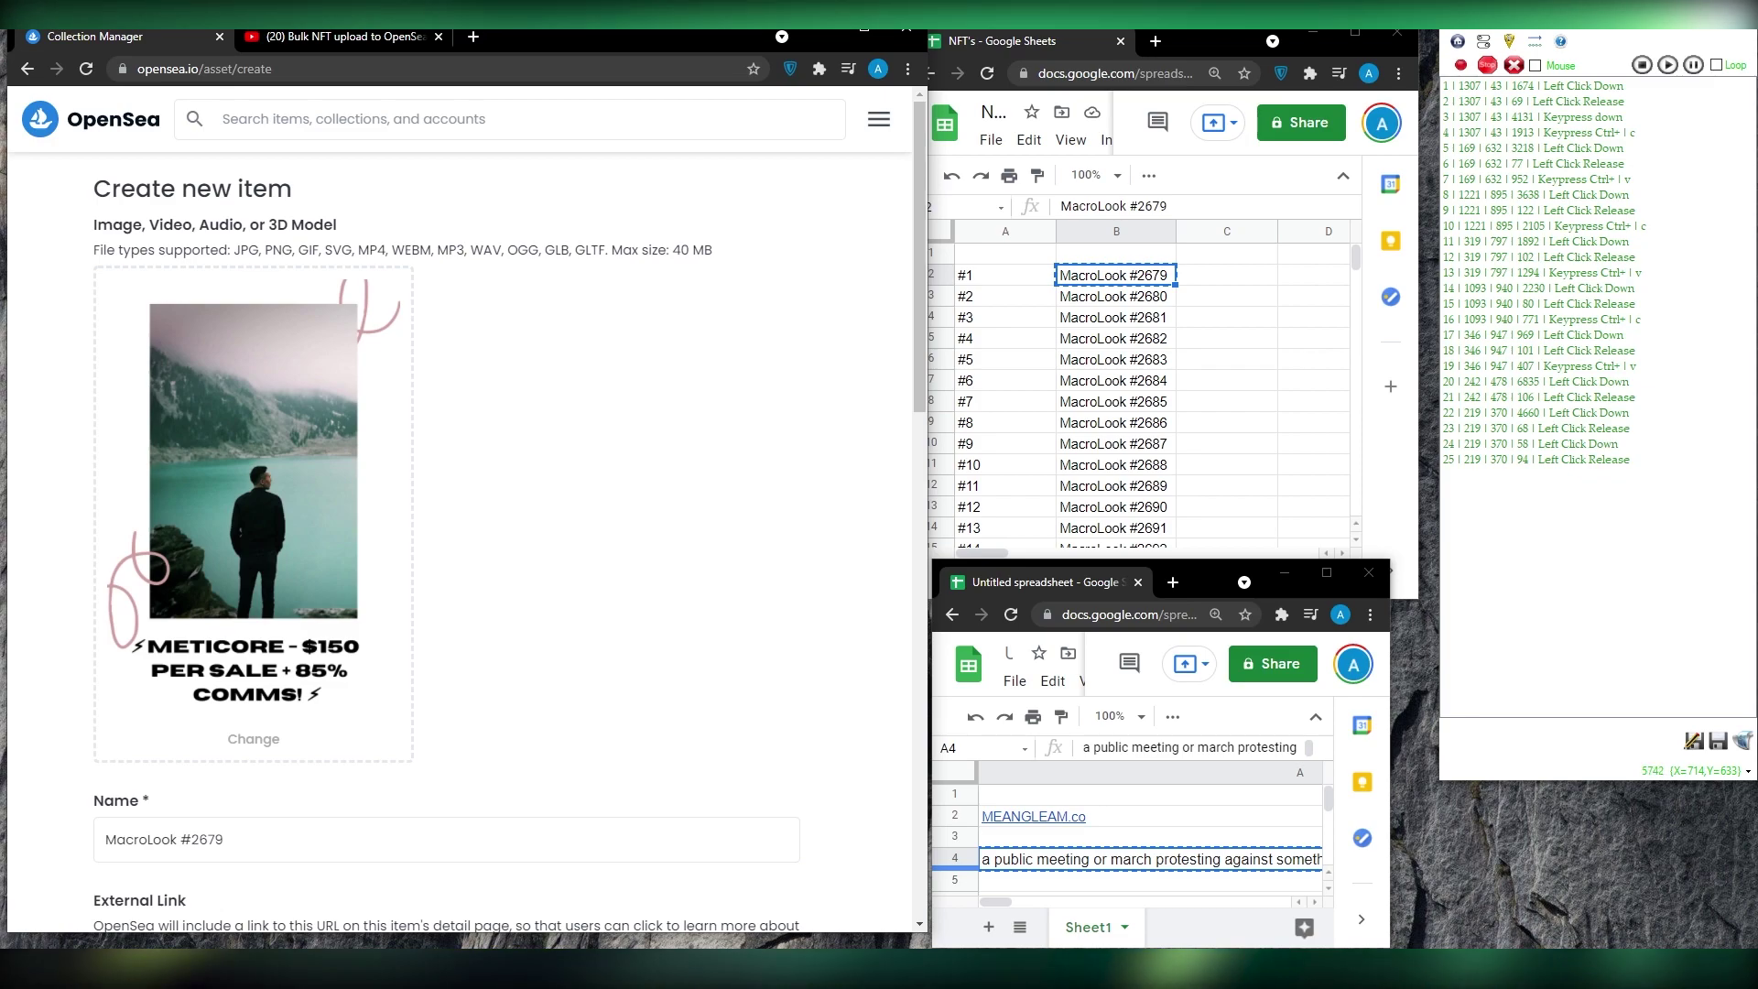
- Record creating the MacroLook #2679 item and dismissing its confirmation, and stop the macro recording
{"action": "key", "text": "Down"}
{"action": "key", "text": "Down"}
{"action": "key", "text": "Down"}
{"action": "key", "text": "Down"}
{"action": "key", "text": "Down"}
{"action": "key", "text": "Down"}
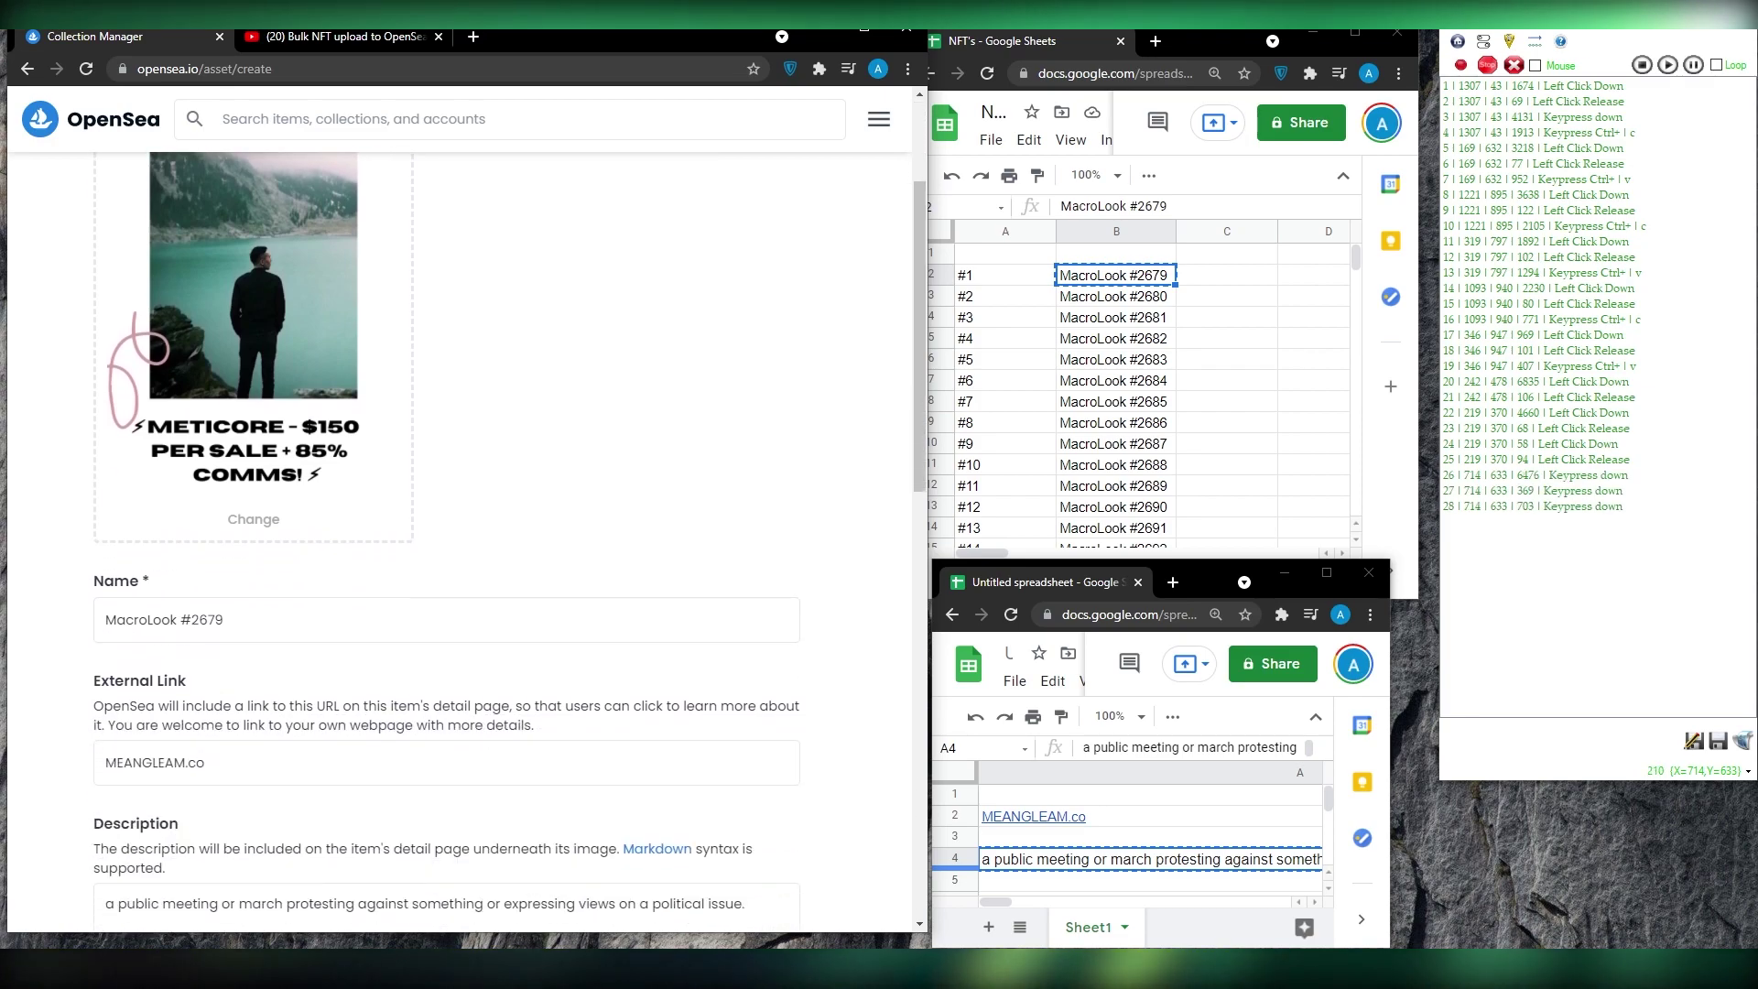
{"action": "key", "text": "Down"}
{"action": "key", "text": "Down"}
{"action": "key", "text": "Down"}
{"action": "key", "text": "Down"}
{"action": "key", "text": "Down"}
{"action": "key", "text": "Down"}
{"action": "key", "text": "Down"}
{"action": "key", "text": "Down"}
{"action": "key", "text": "Down"}
{"action": "key", "text": "Down"}
{"action": "key", "text": "Down"}
{"action": "key", "text": "Down"}
{"action": "key", "text": "Down"}
{"action": "key", "text": "Down"}
{"action": "key", "text": "Down"}
{"action": "key", "text": "Down"}
{"action": "key", "text": "Down"}
{"action": "key", "text": "Down"}
{"action": "key", "text": "Down"}
{"action": "key", "text": "Down"}
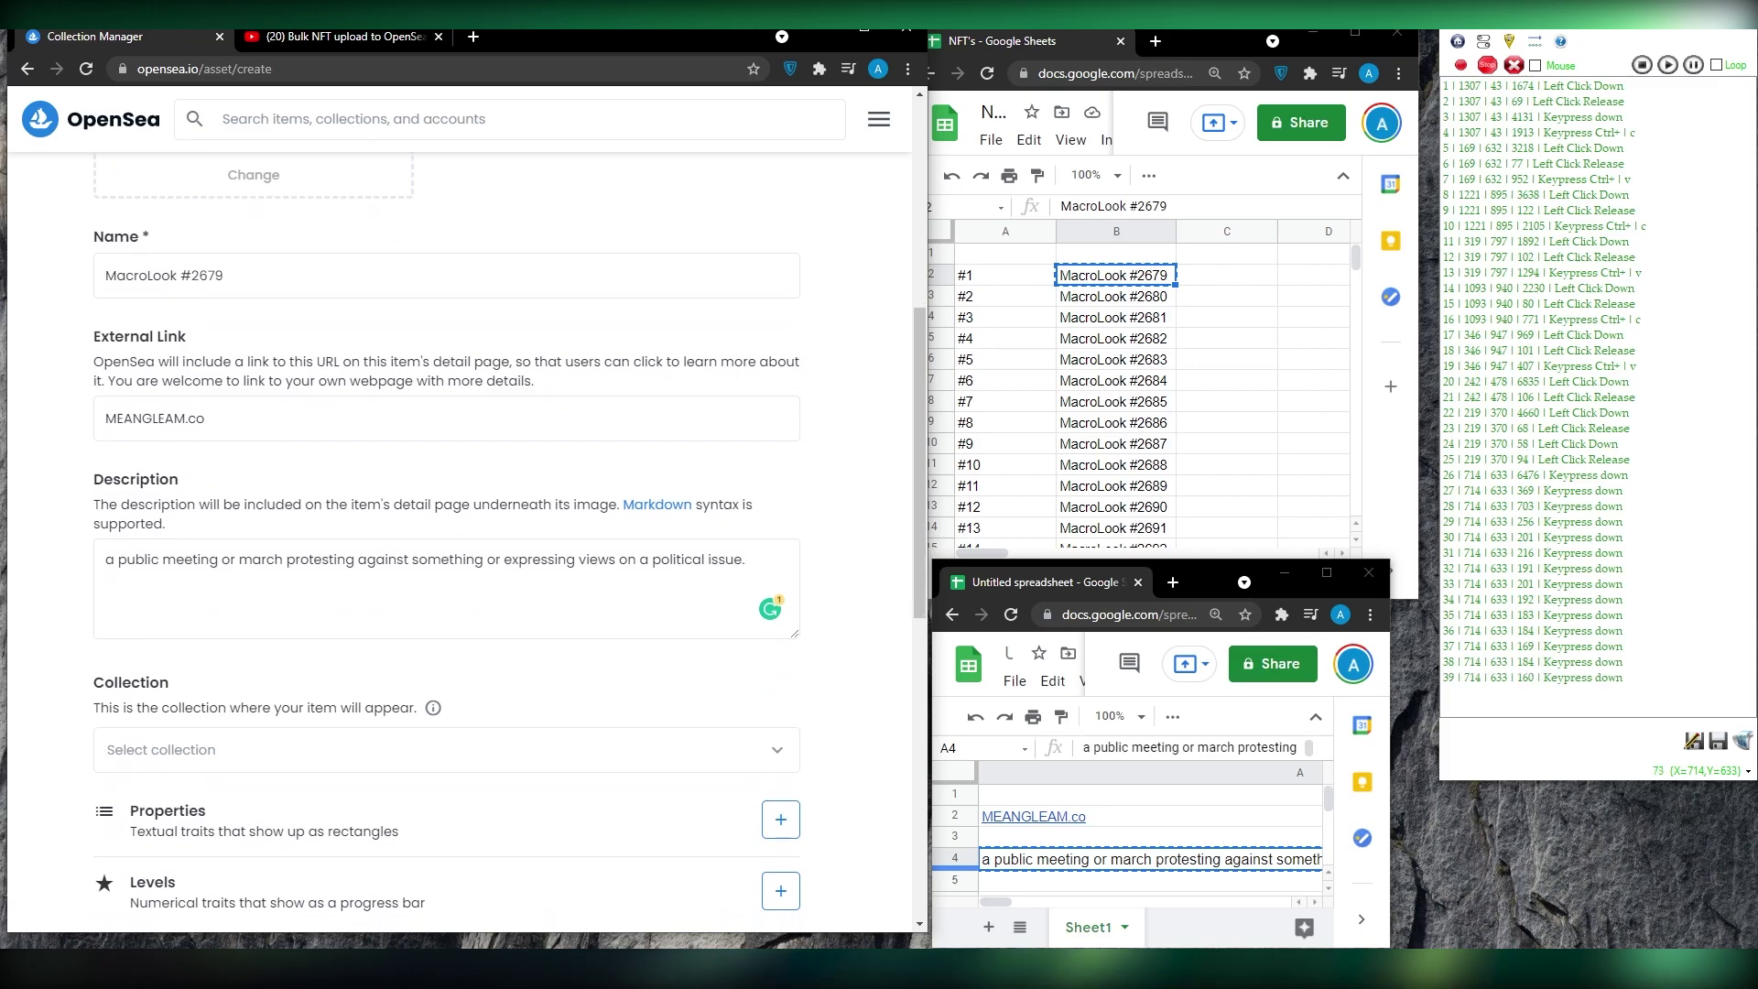
{"action": "key", "text": "Down"}
{"action": "key", "text": "Down"}
{"action": "key", "text": "Down"}
{"action": "key", "text": "Down"}
{"action": "key", "text": "Down"}
{"action": "key", "text": "Down"}
{"action": "key", "text": "Down"}
{"action": "key", "text": "Down"}
{"action": "key", "text": "Down"}
{"action": "key", "text": "Down"}
{"action": "key", "text": "Down"}
{"action": "key", "text": "Down"}
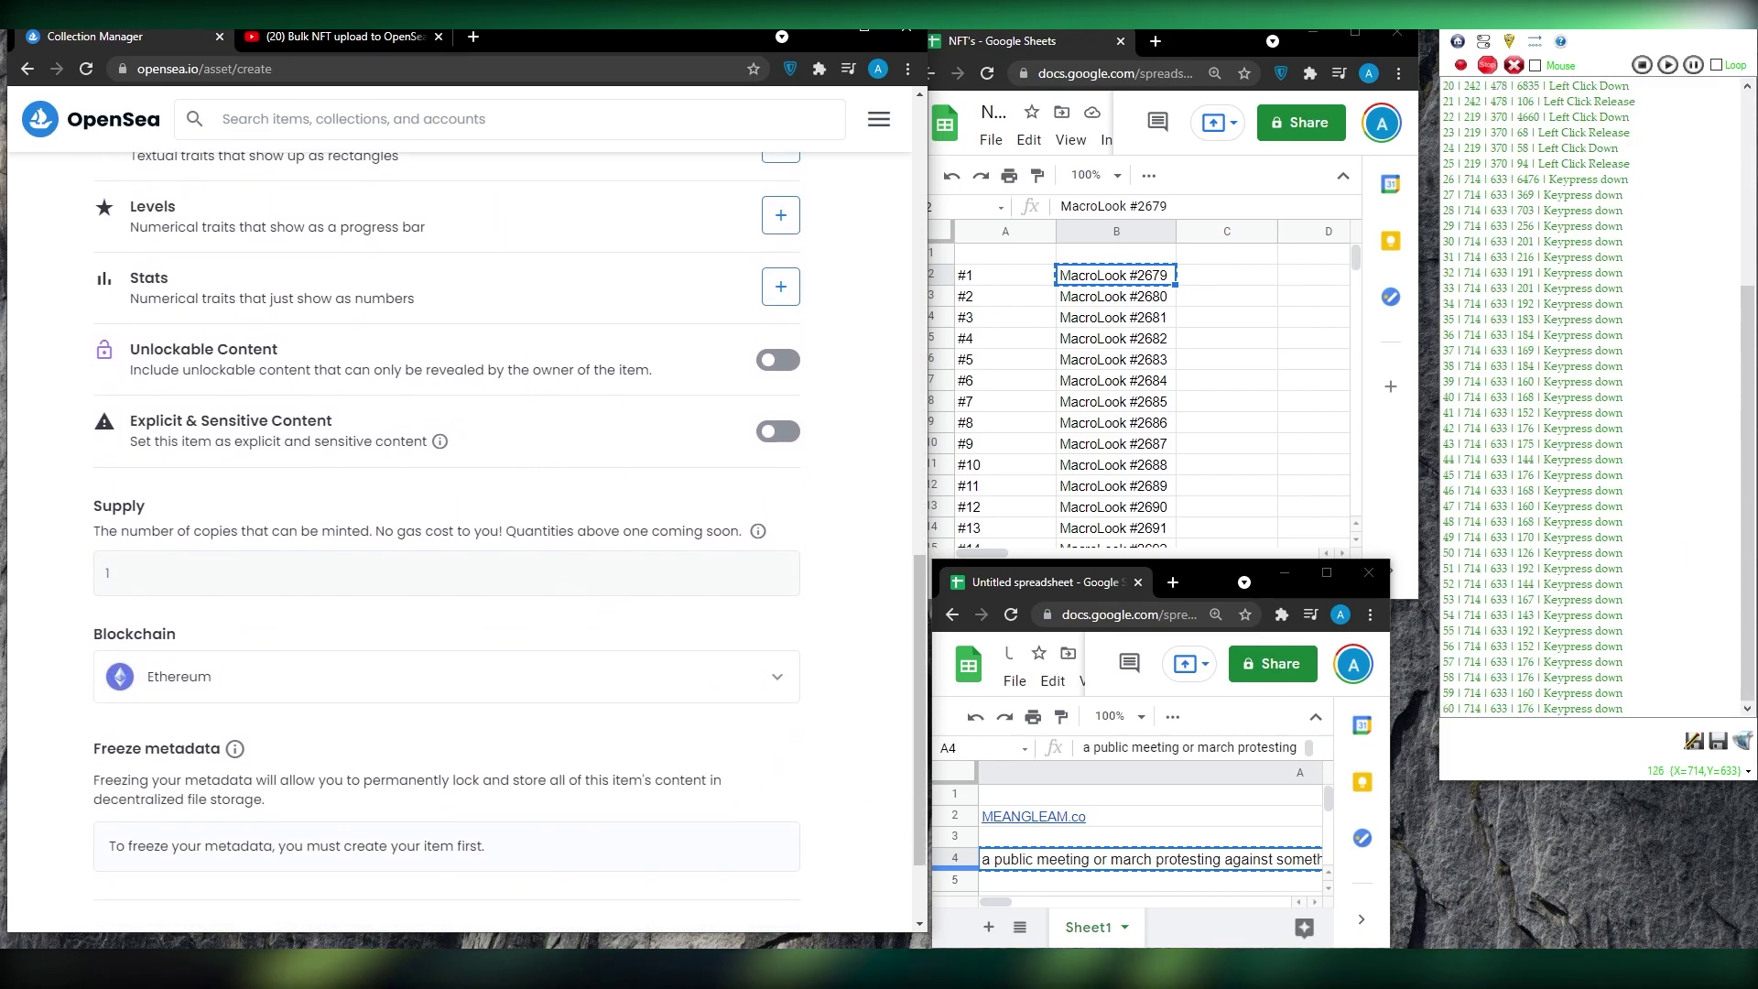
{"action": "key", "text": "Down"}
{"action": "key", "text": "Down"}
{"action": "key", "text": "Down"}
{"action": "key", "text": "Down"}
{"action": "key", "text": "Down"}
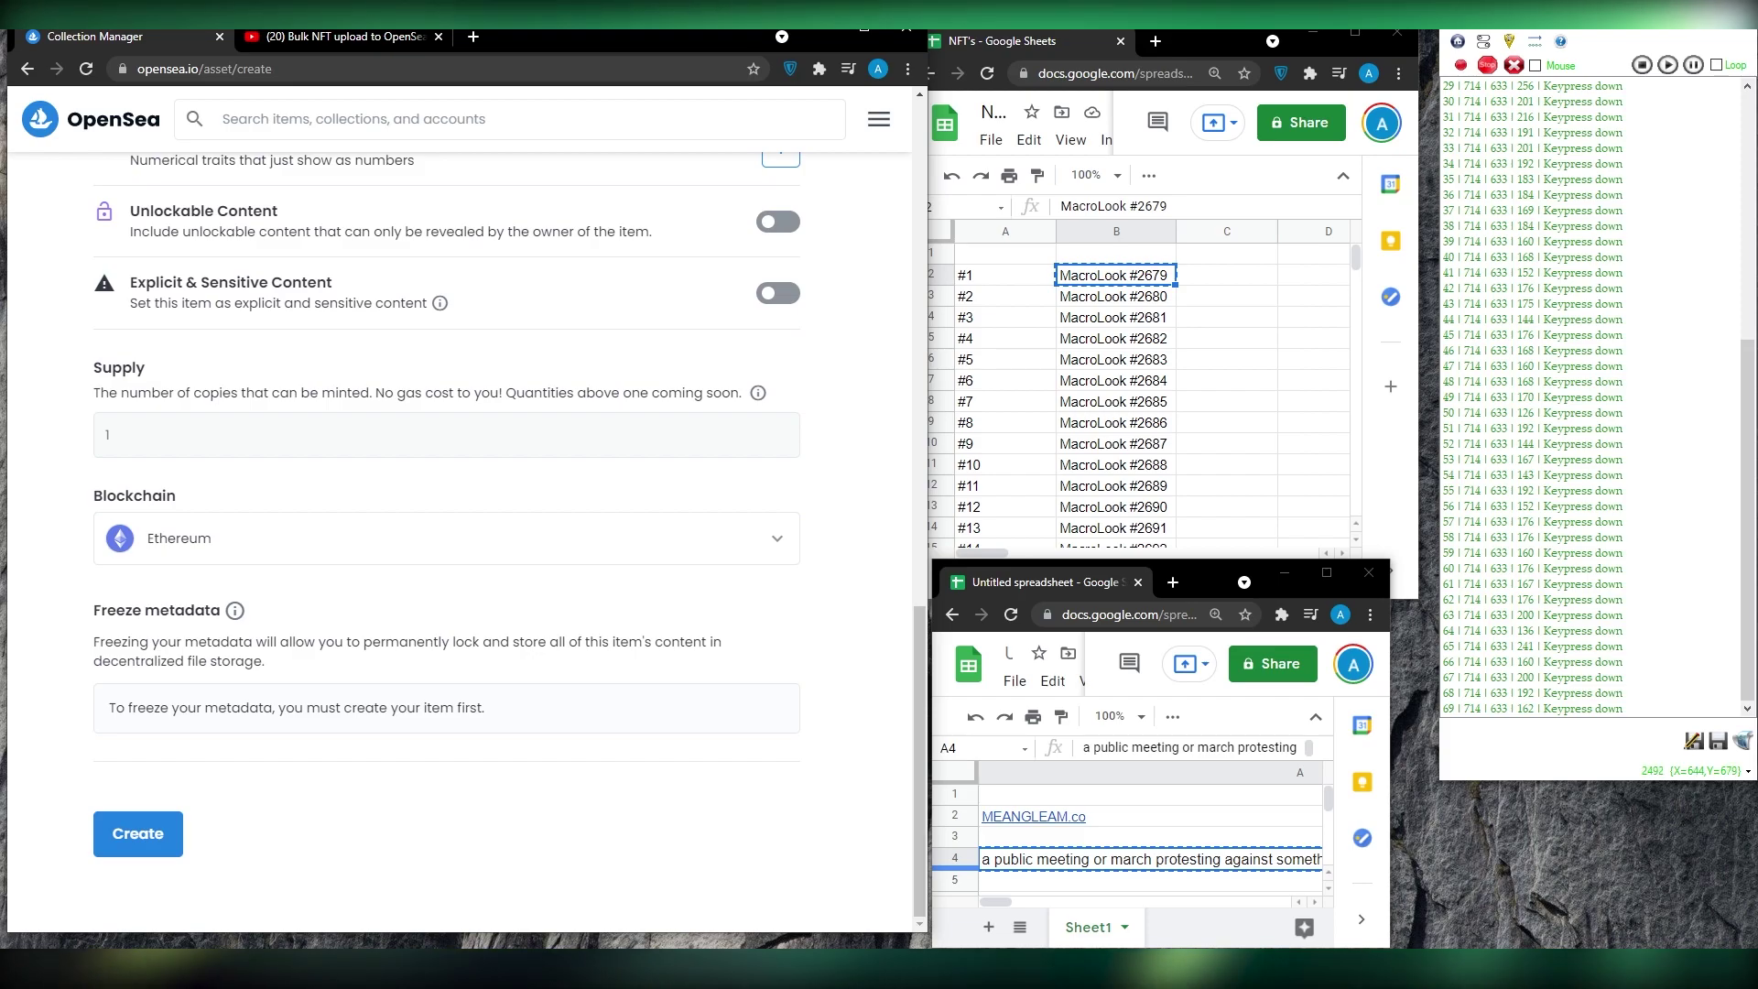
{"action": "left_click", "coordinate": [159, 820]}
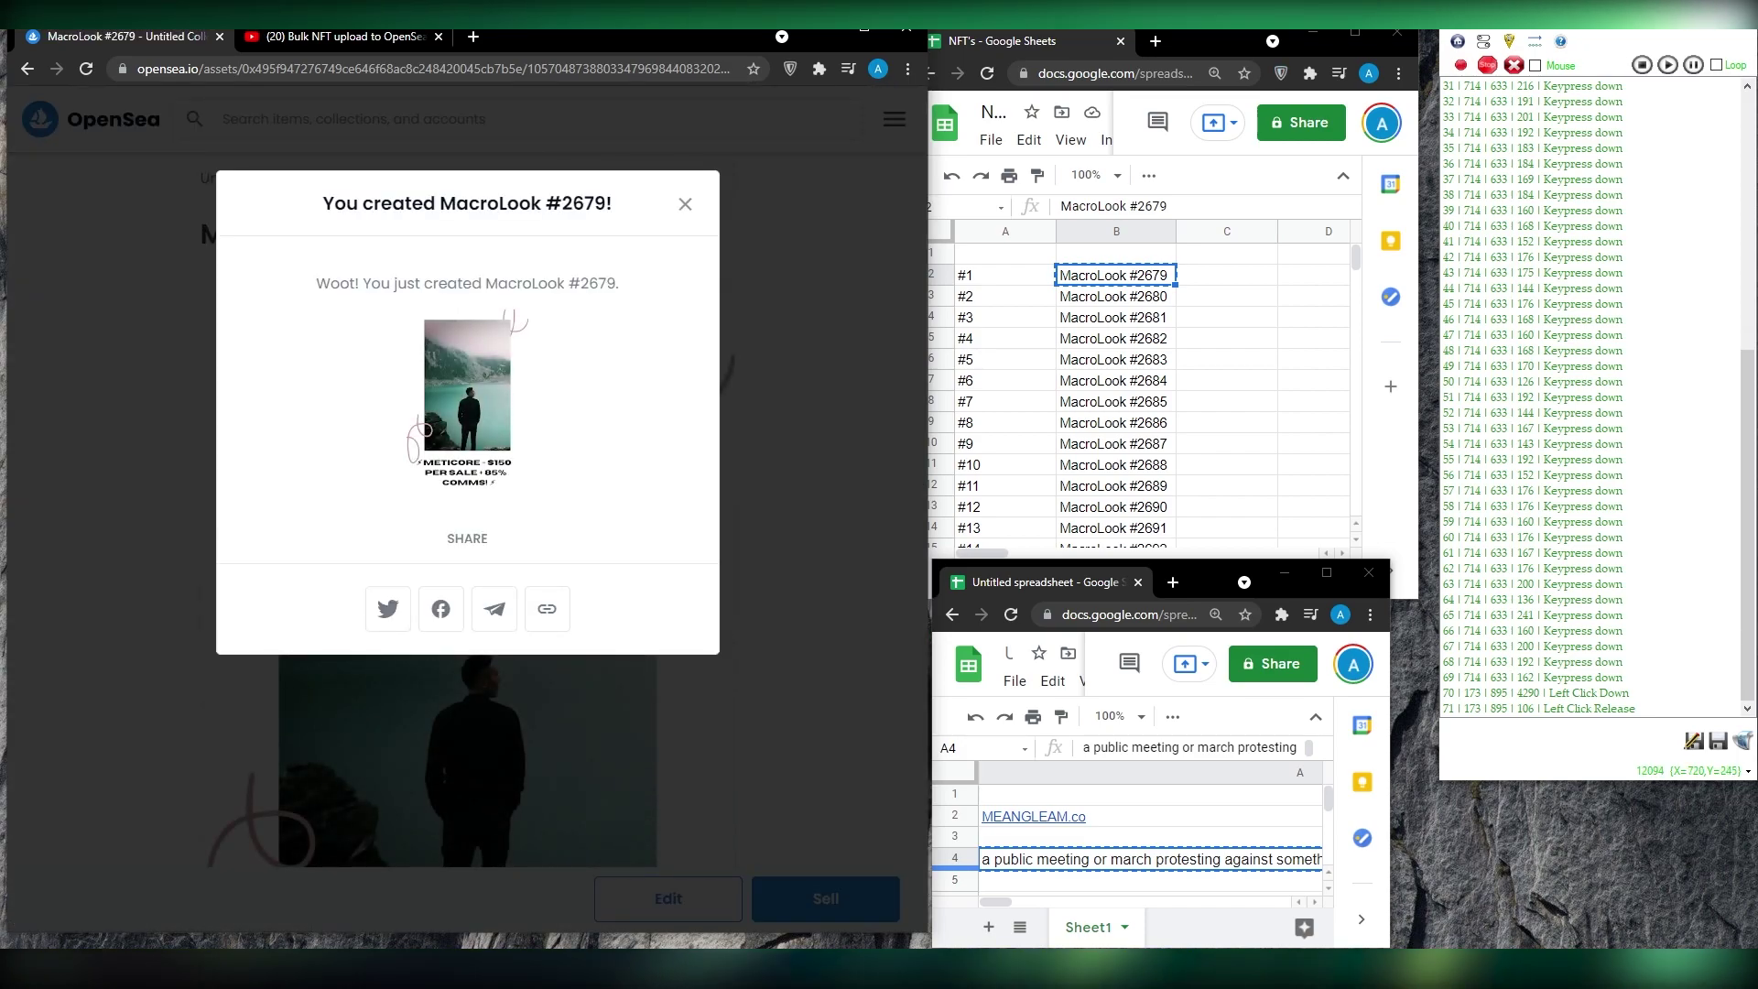
{"action": "left_click", "coordinate": [685, 203]}
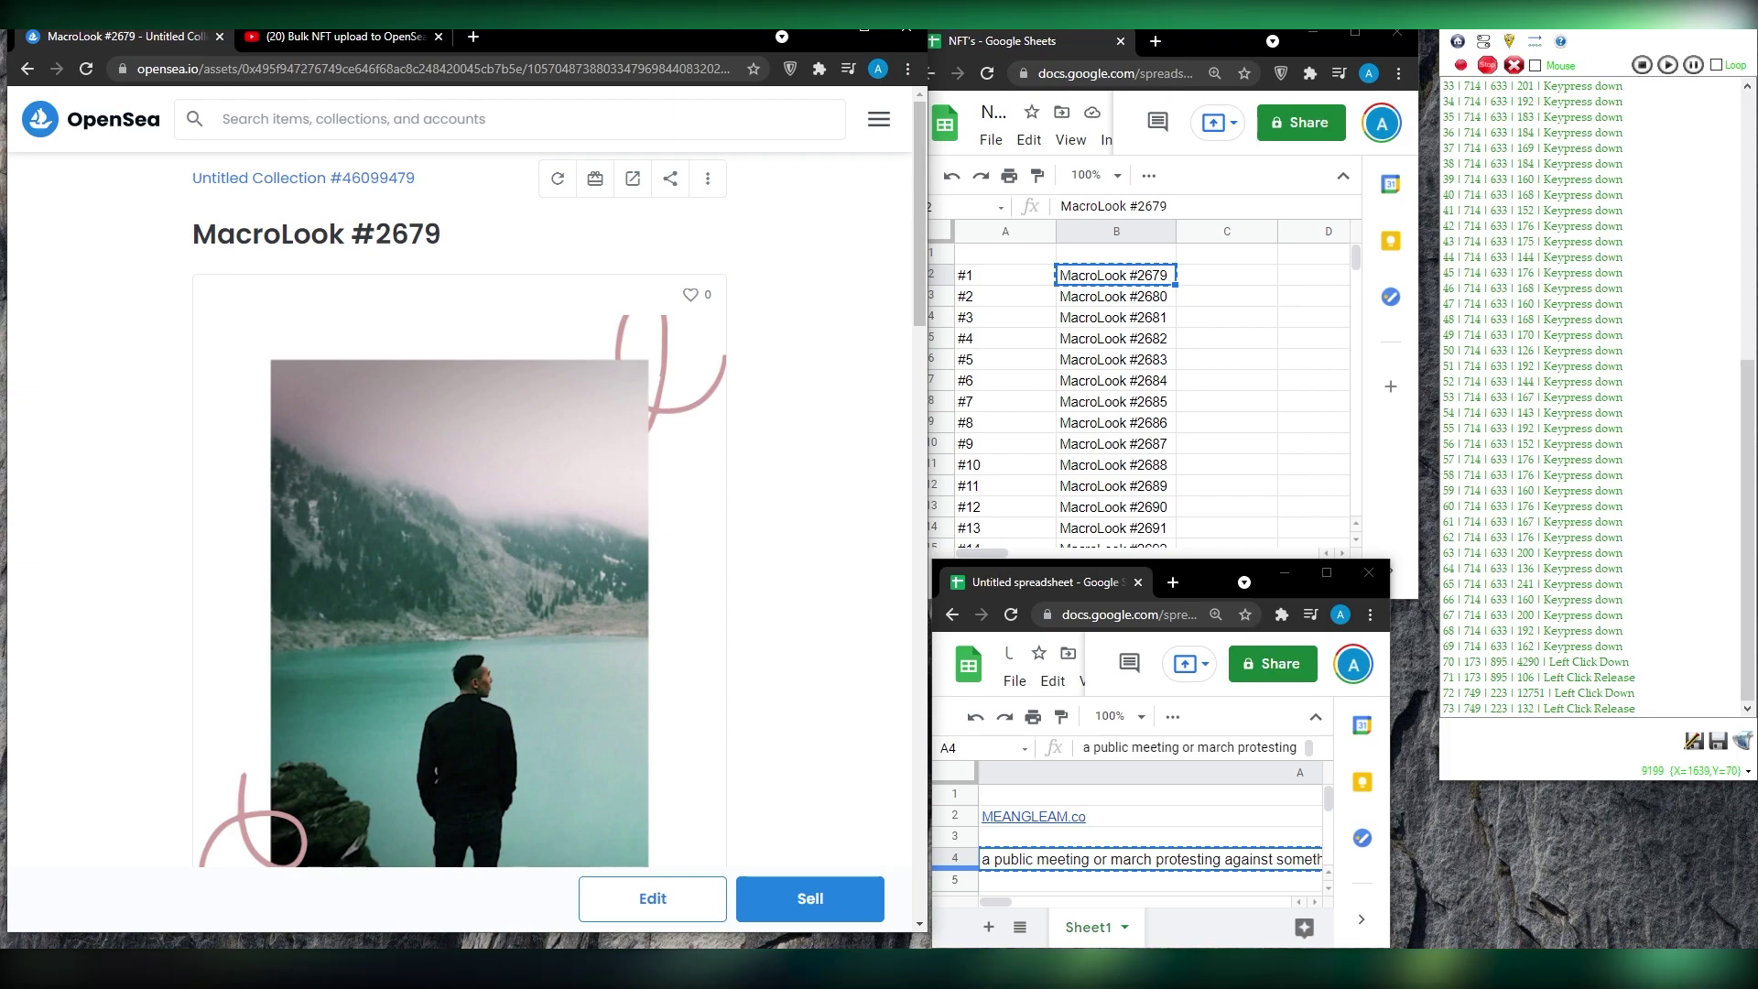
{"action": "left_click", "coordinate": [1488, 63]}
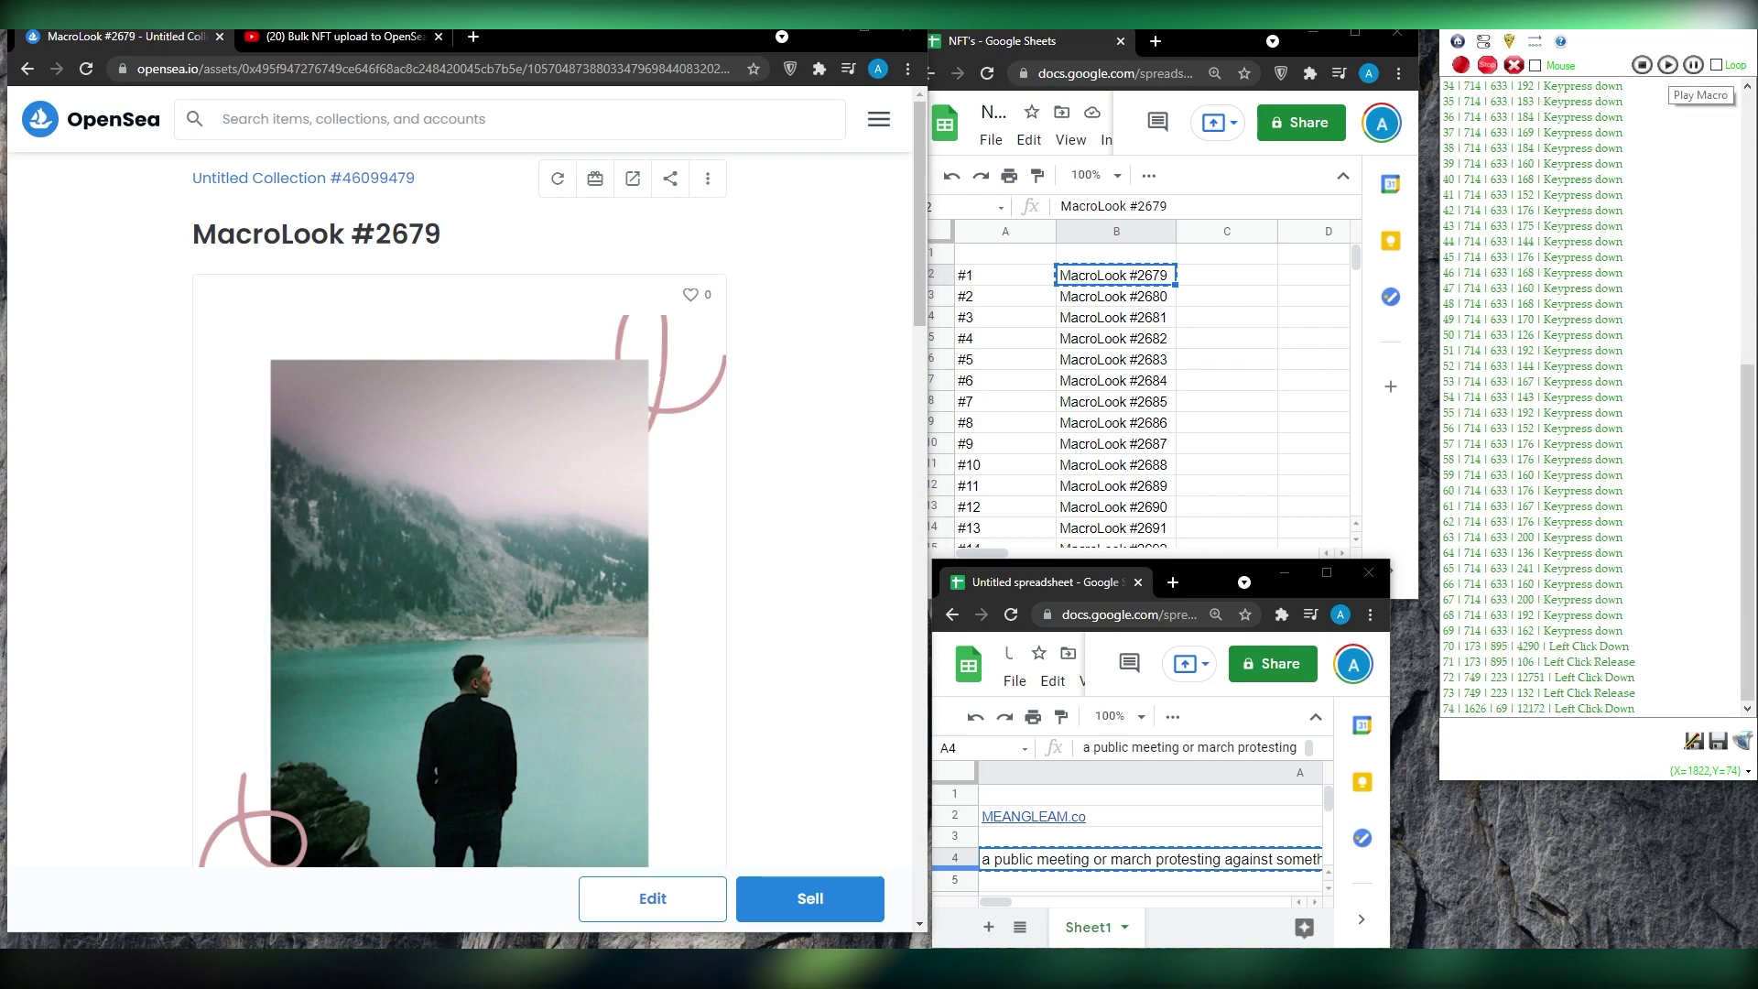
- Look over the MacroLook #2679 item page and open a blank Create new item form from the OpenSea home page
{"action": "scroll", "coordinate": [753, 365], "scroll_direction": "down", "scroll_amount": 7}
{"action": "scroll", "coordinate": [753, 365], "scroll_direction": "up", "scroll_amount": 7}
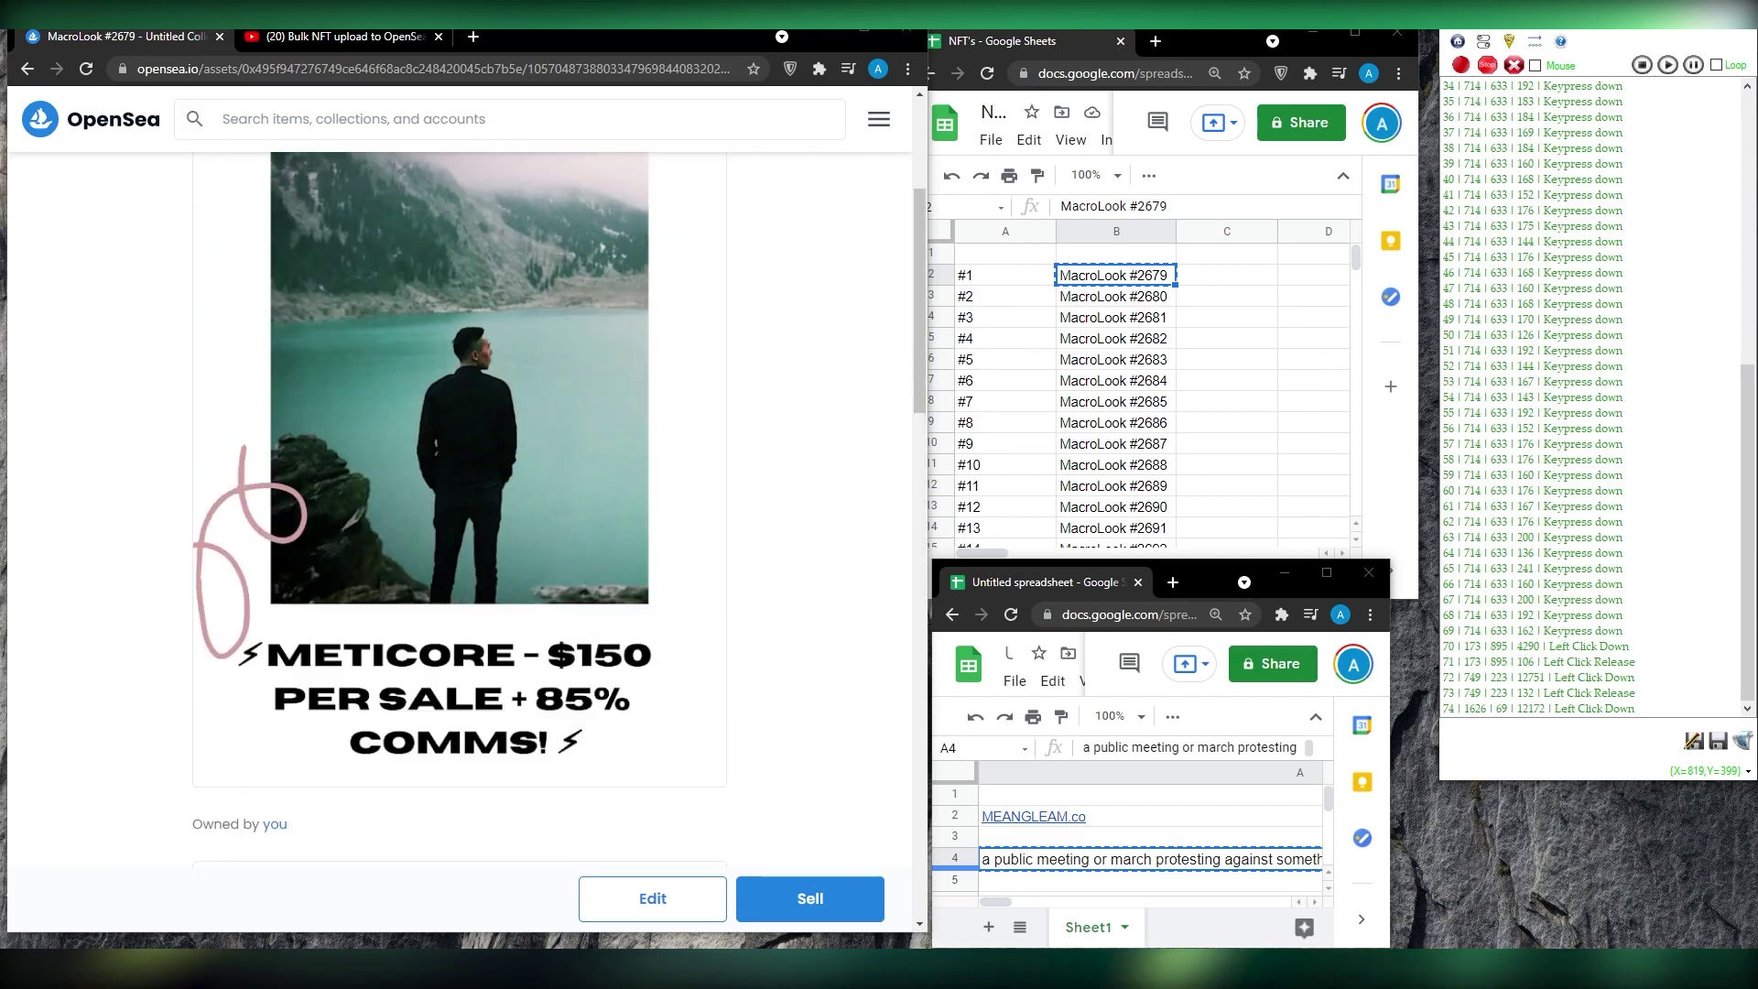
{"action": "scroll", "coordinate": [753, 365], "scroll_direction": "down", "scroll_amount": 10}
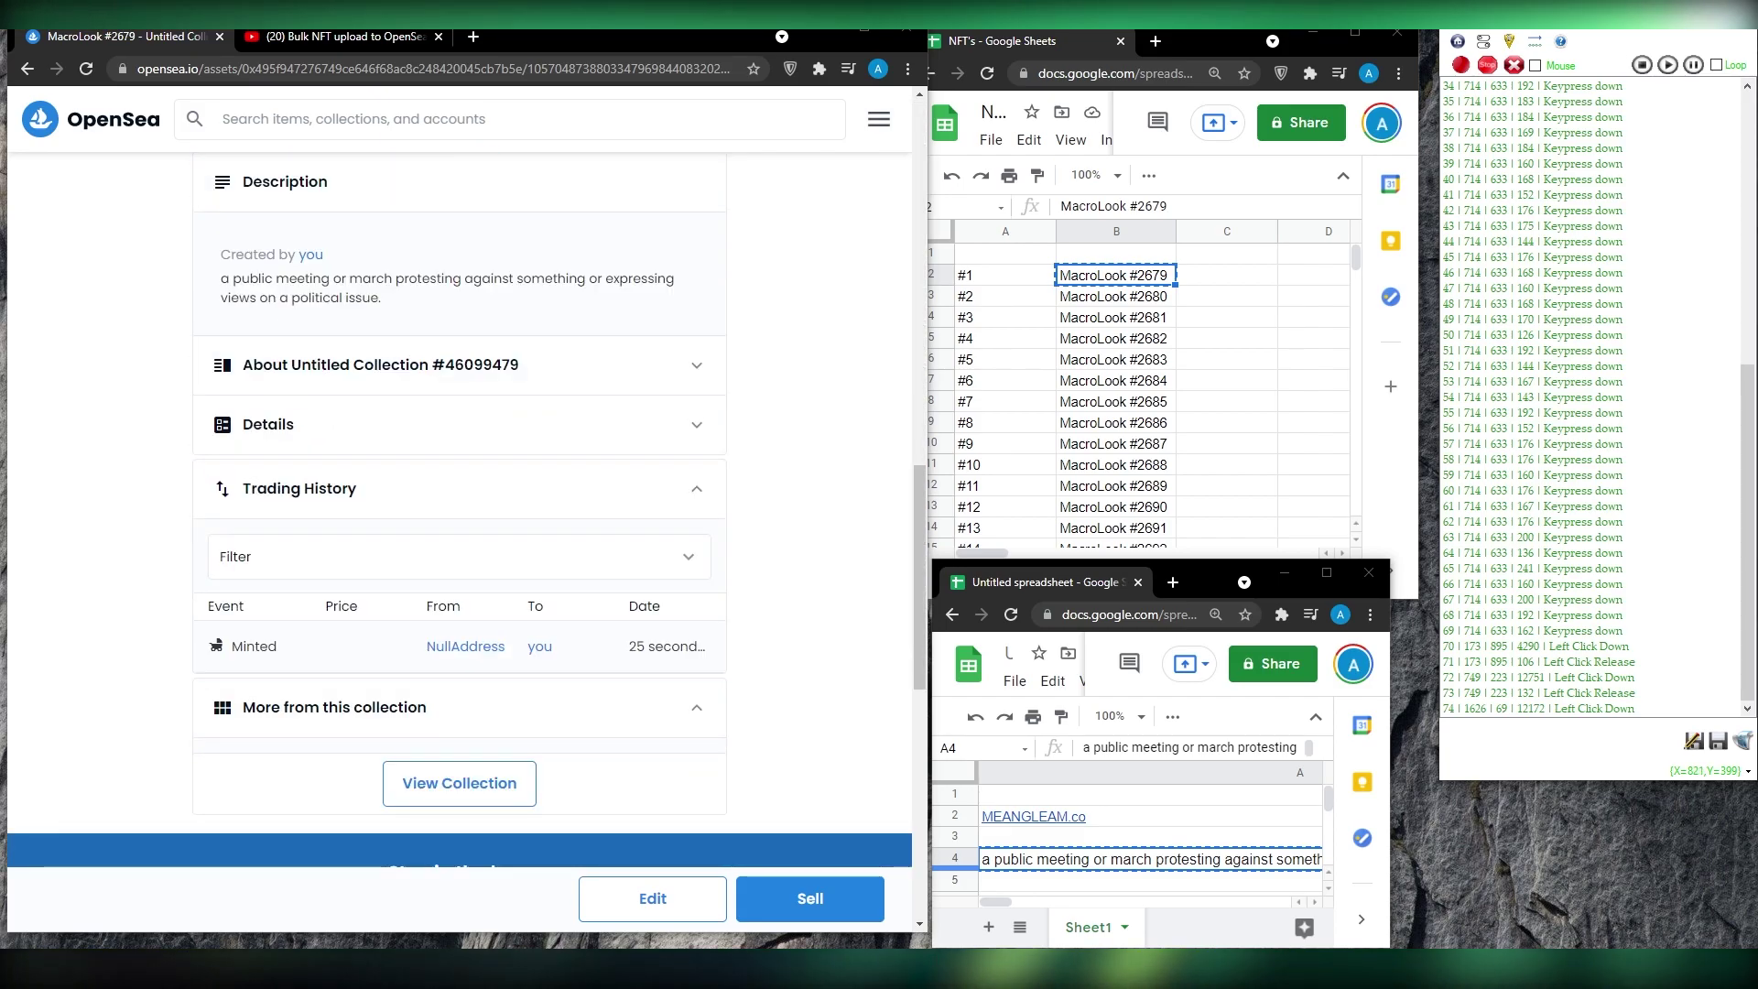
{"action": "scroll", "coordinate": [753, 366], "scroll_direction": "up", "scroll_amount": 9}
{"action": "scroll", "coordinate": [753, 365], "scroll_direction": "up", "scroll_amount": 1}
{"action": "left_click", "coordinate": [125, 113]}
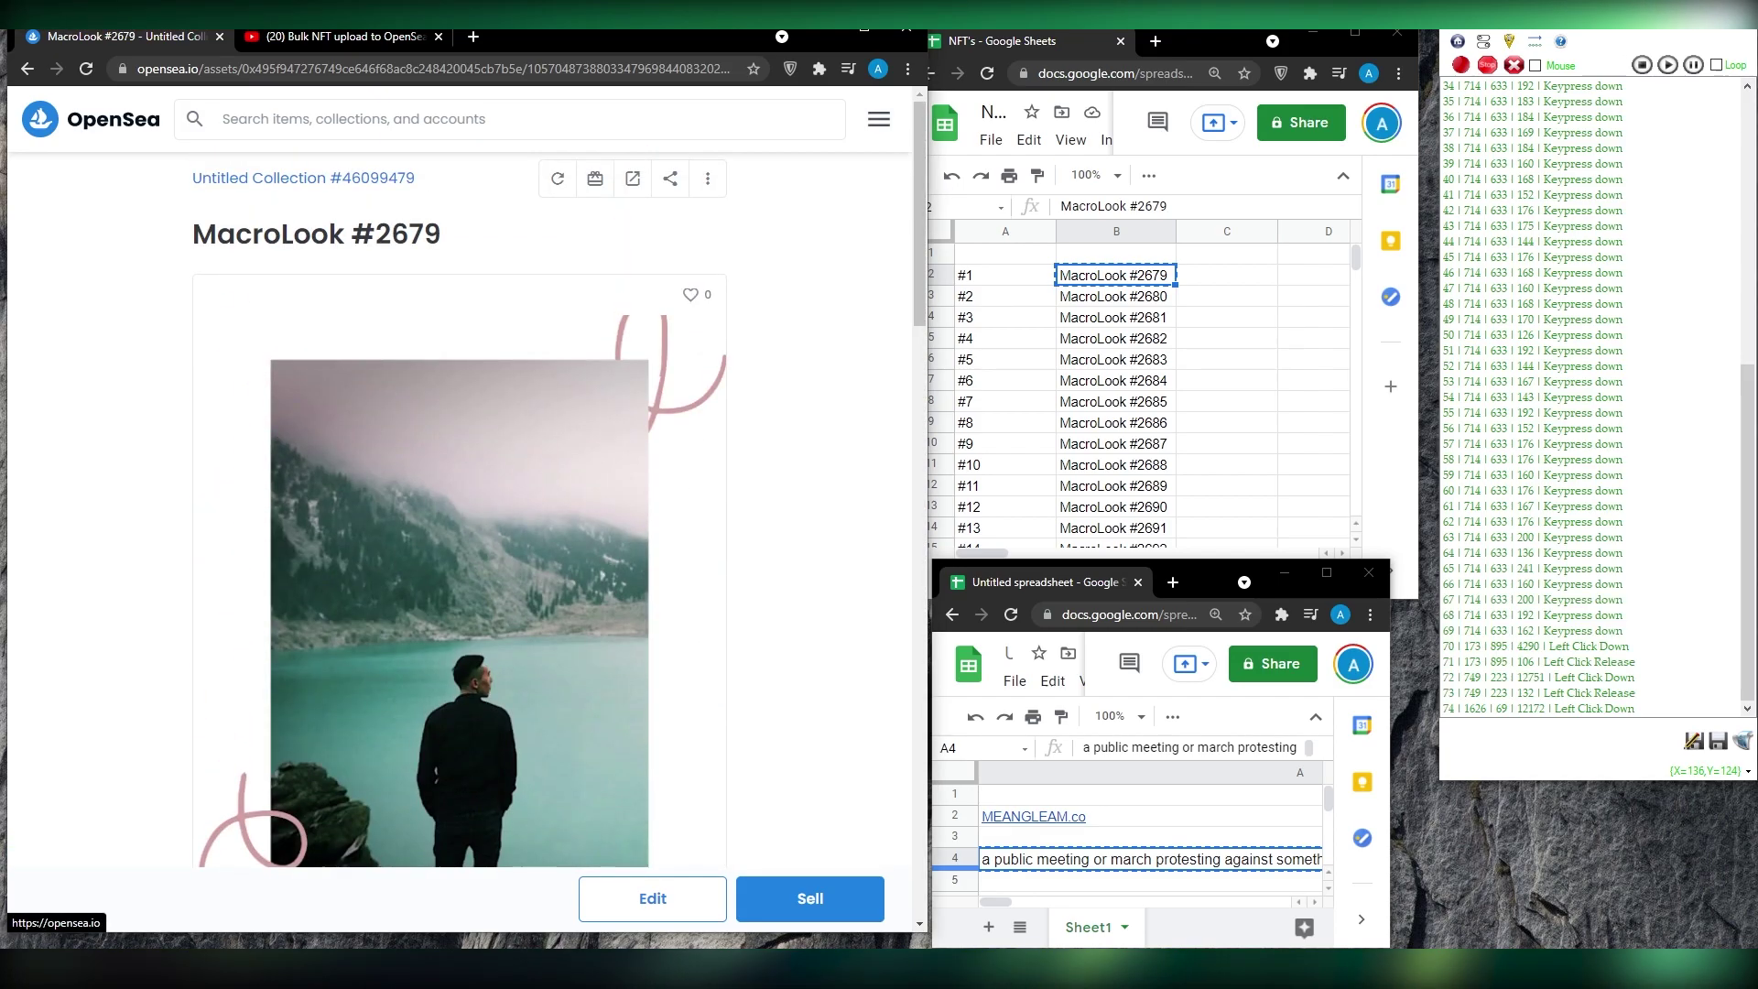
{"action": "left_click", "coordinate": [289, 505]}
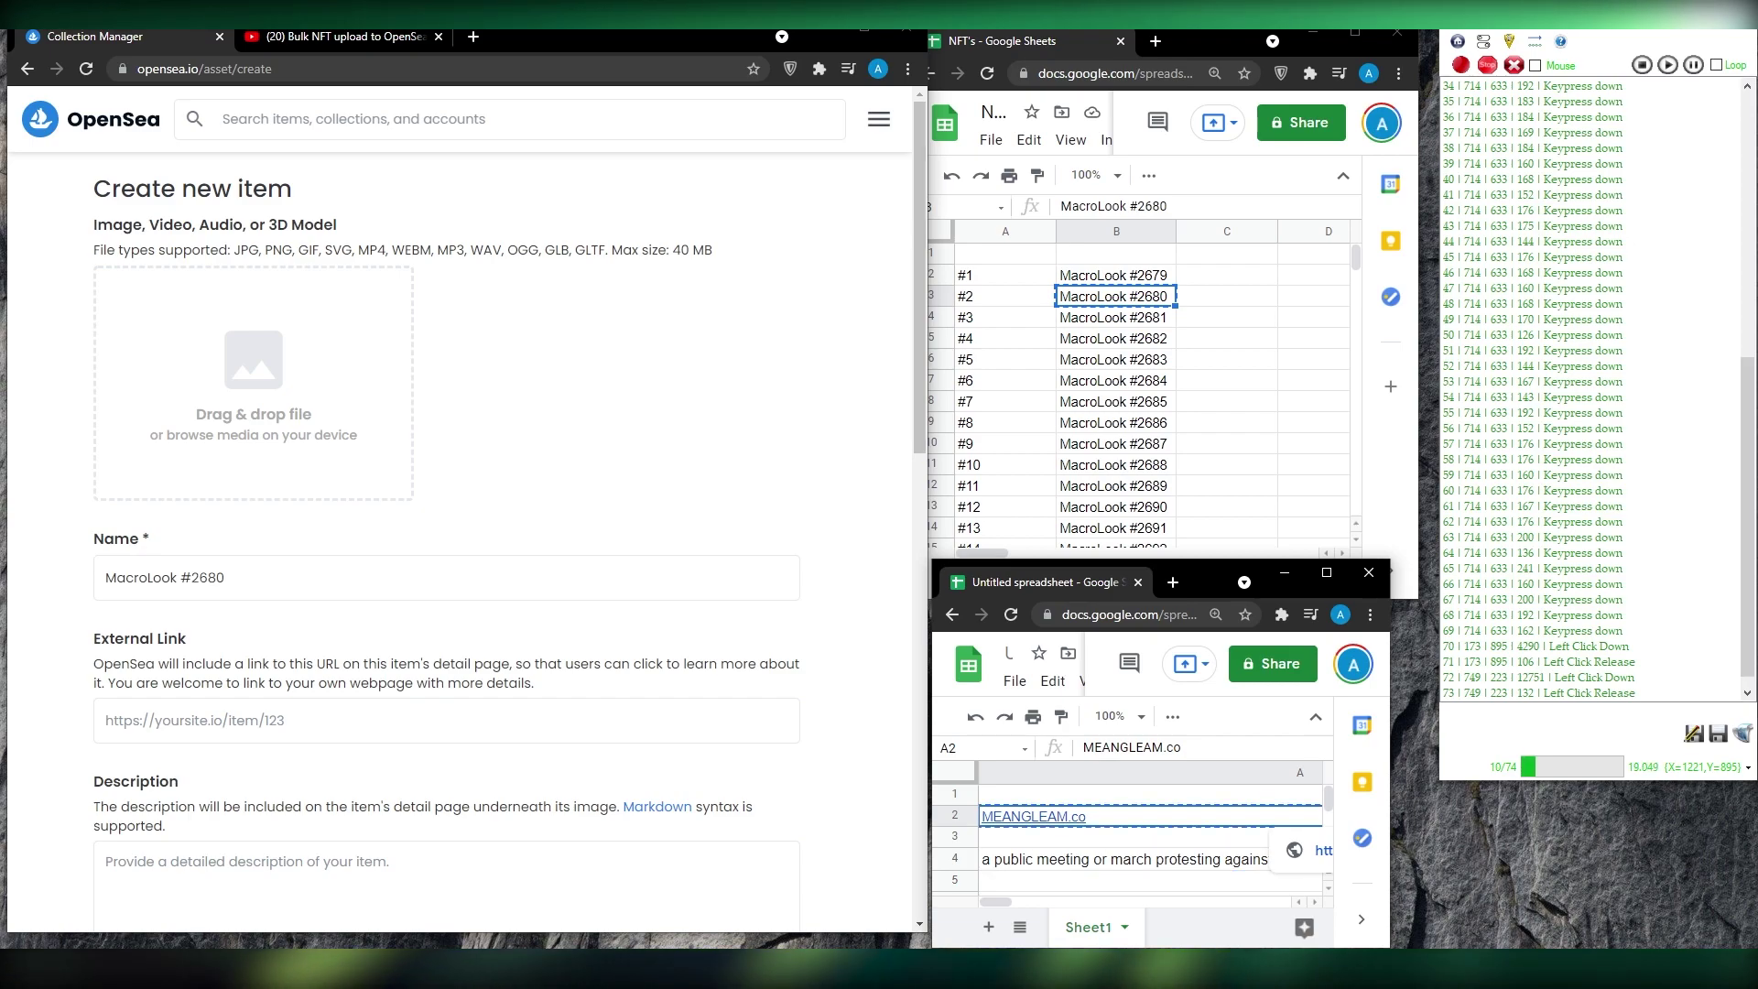
- Enter MEANGLEAM.co as the external link of MacroLook #2680 and copy the description from cell A4 into its Description field
{"action": "left_click", "coordinate": [292, 729]}
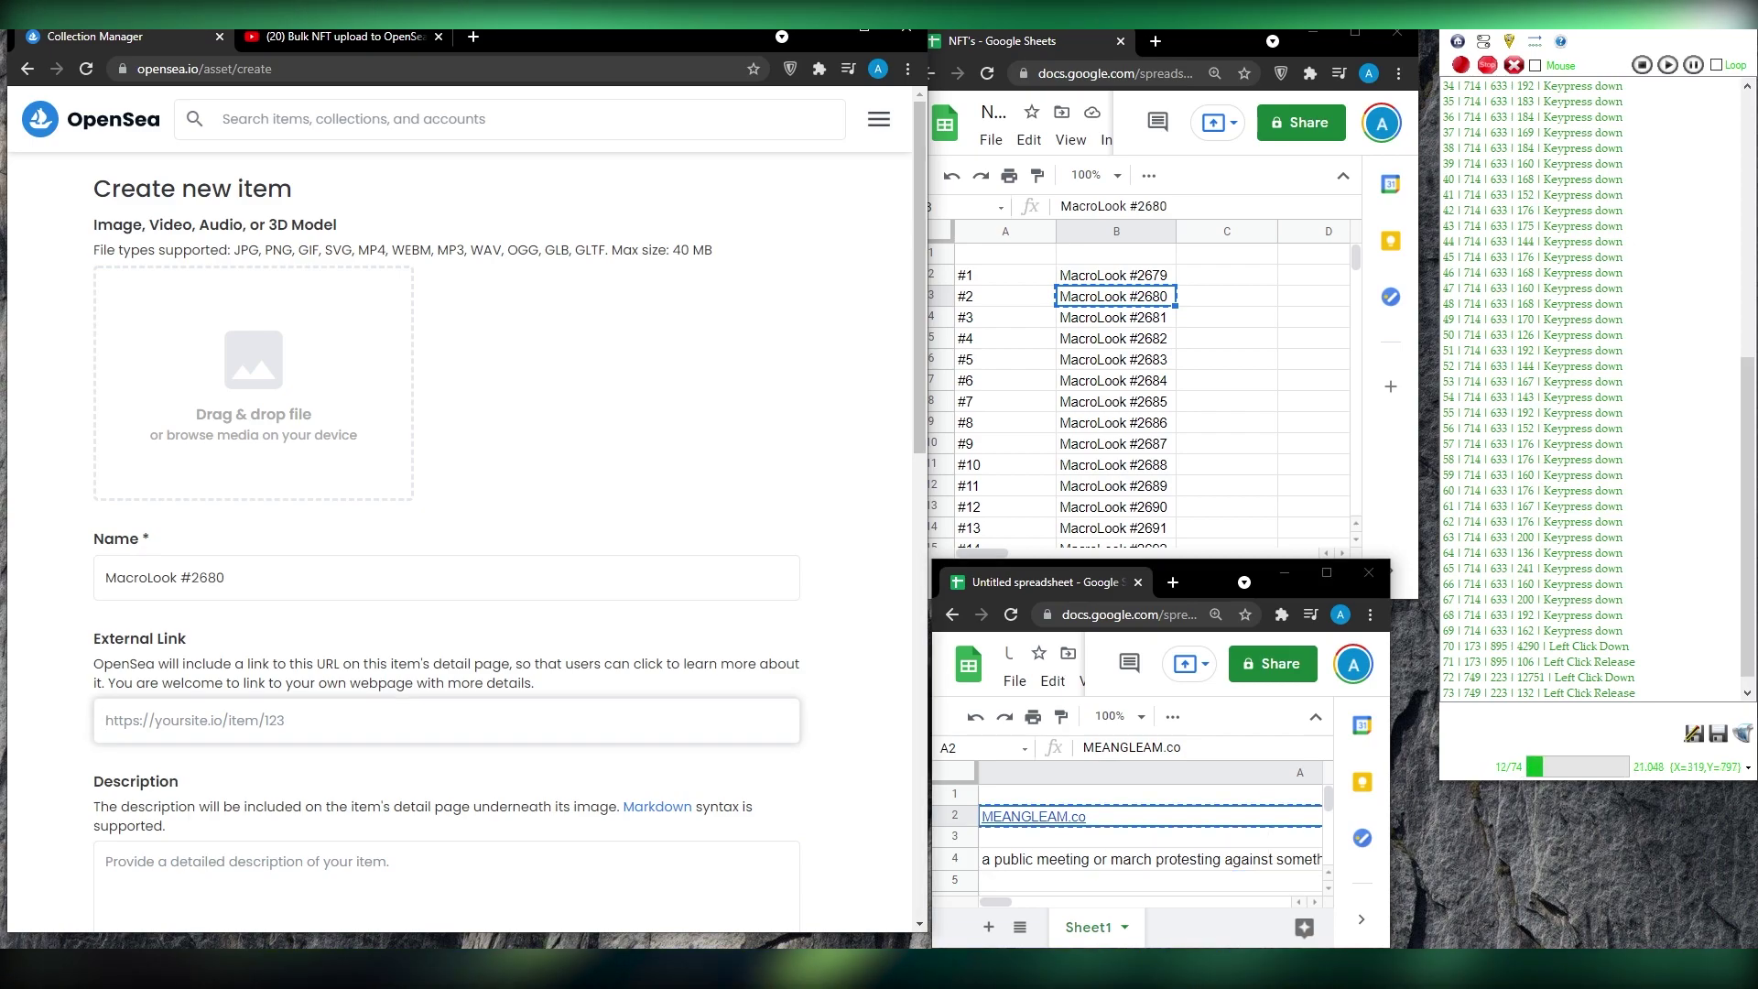
{"action": "type", "text": "MEANGLEAM.co"}
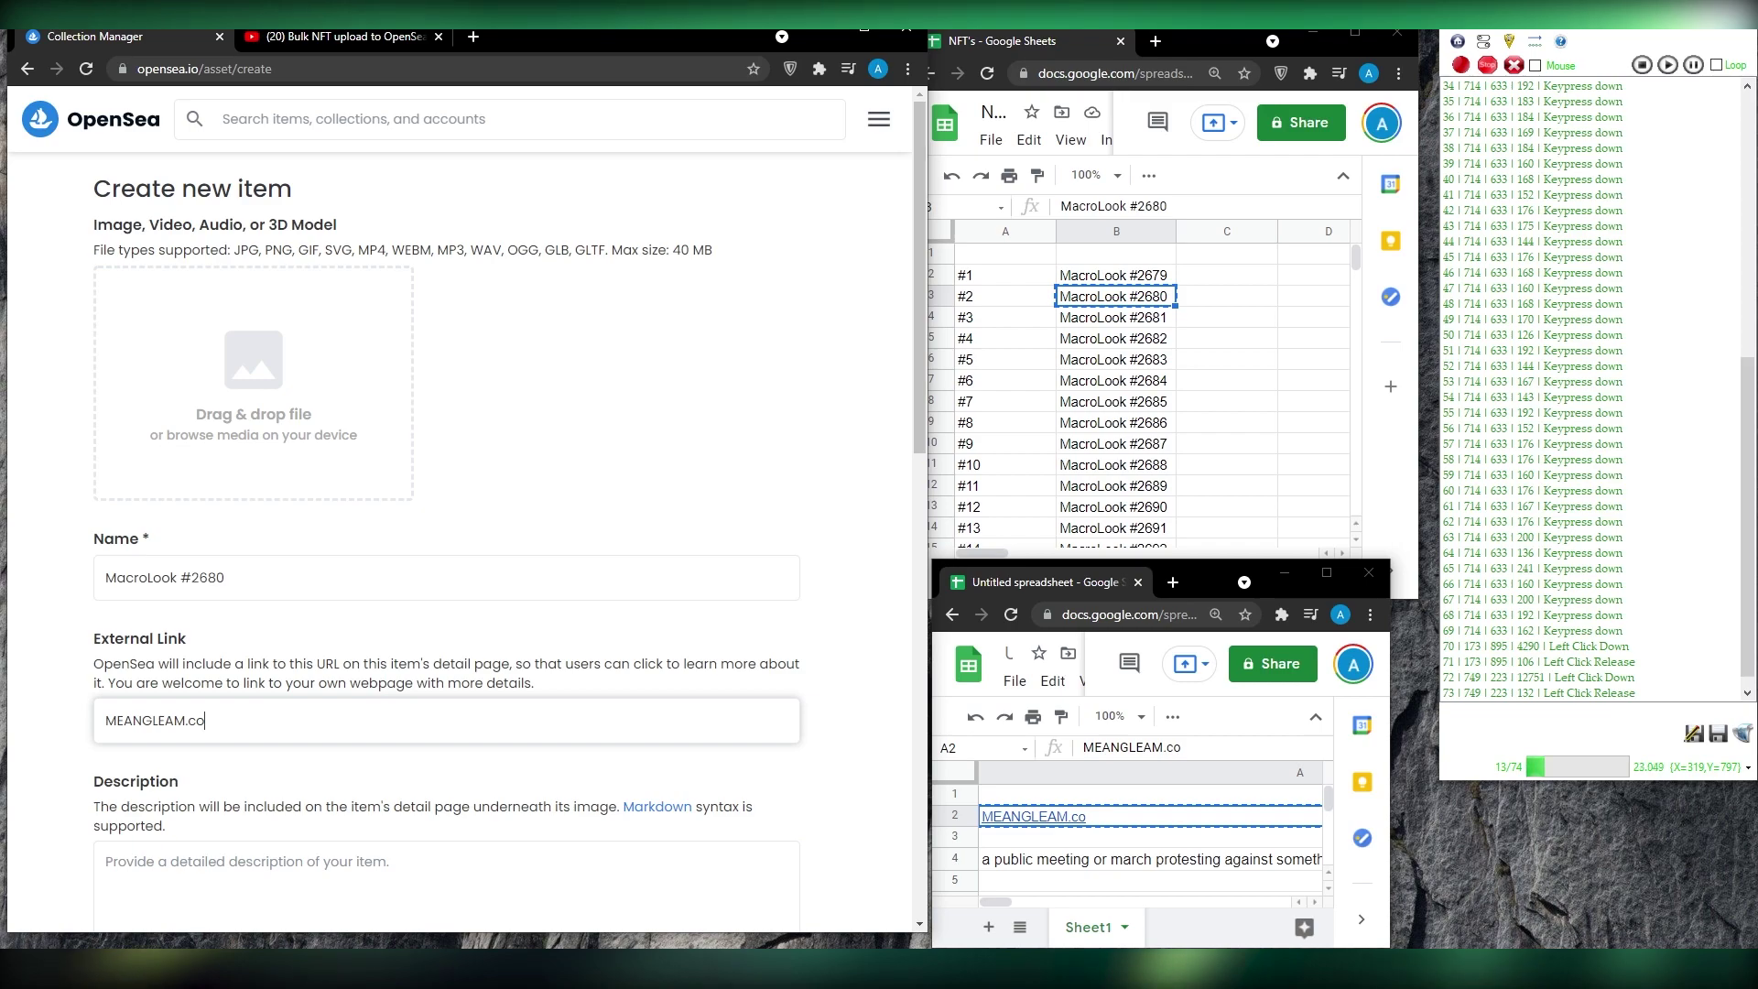
{"action": "left_click", "coordinate": [1001, 861]}
{"action": "key", "text": "ctrl+c"}
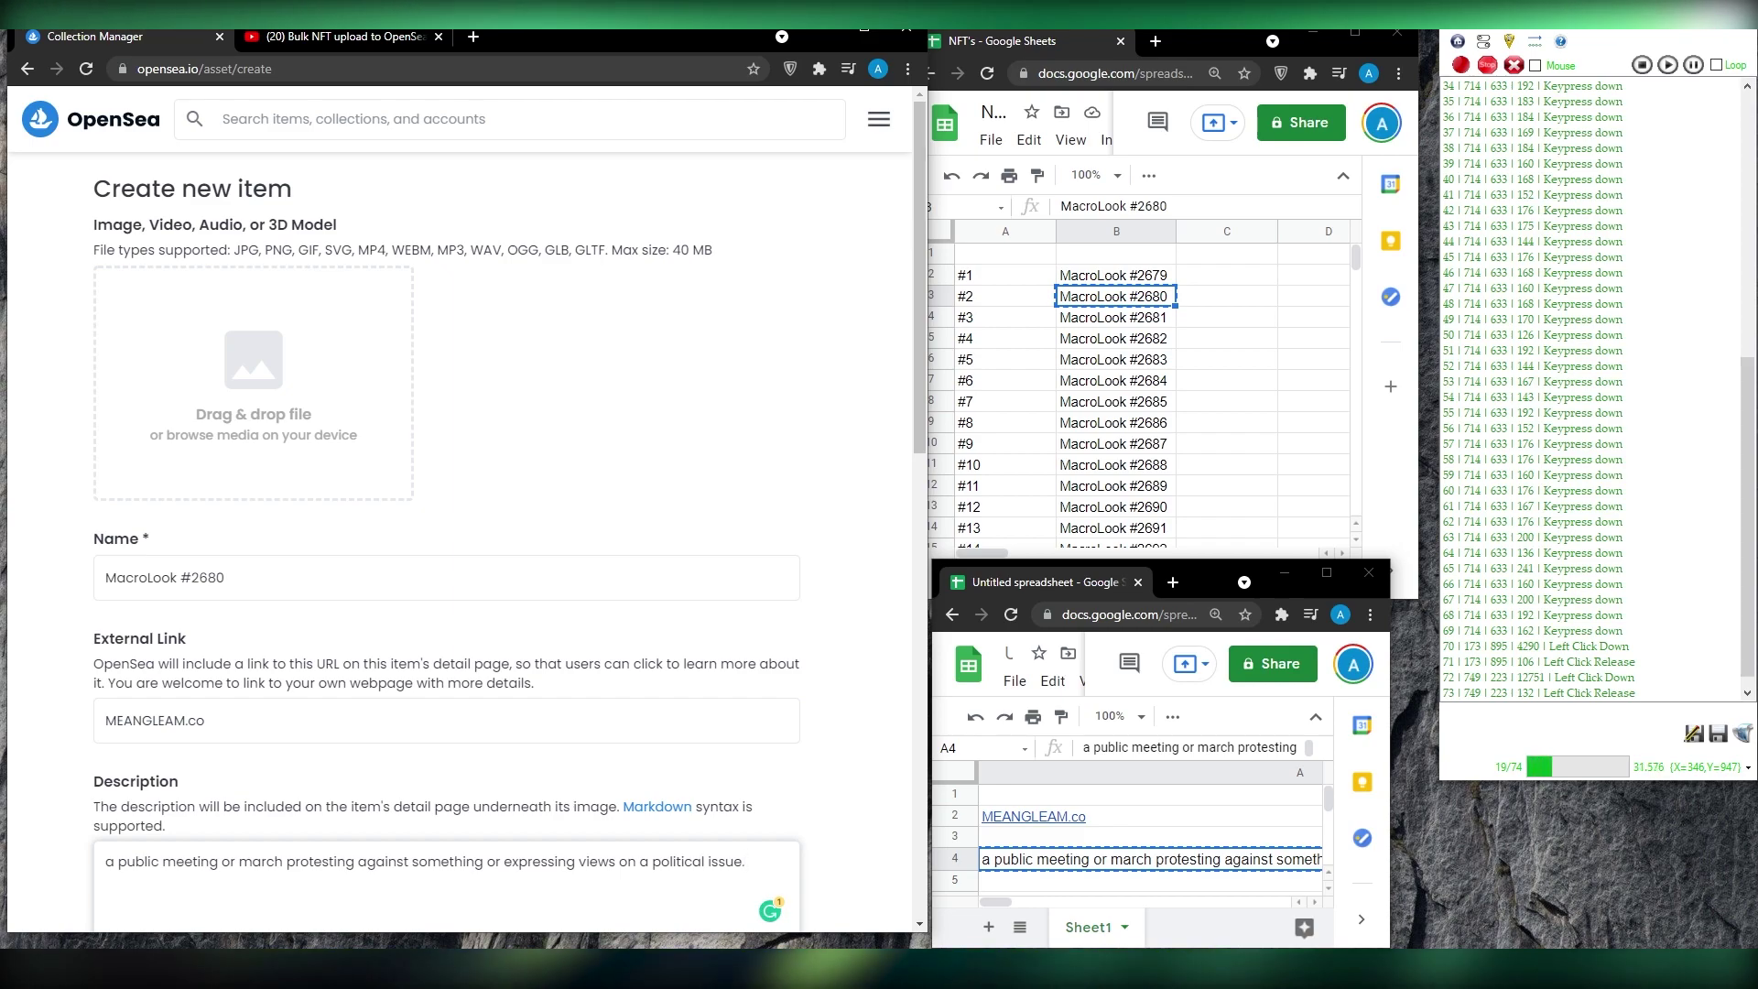
- Upload Cream and Black Nature Pinterest Video Pin.png as the media of MacroLook #2680, create the item and dismiss its confirmation
{"action": "left_click", "coordinate": [222, 438]}
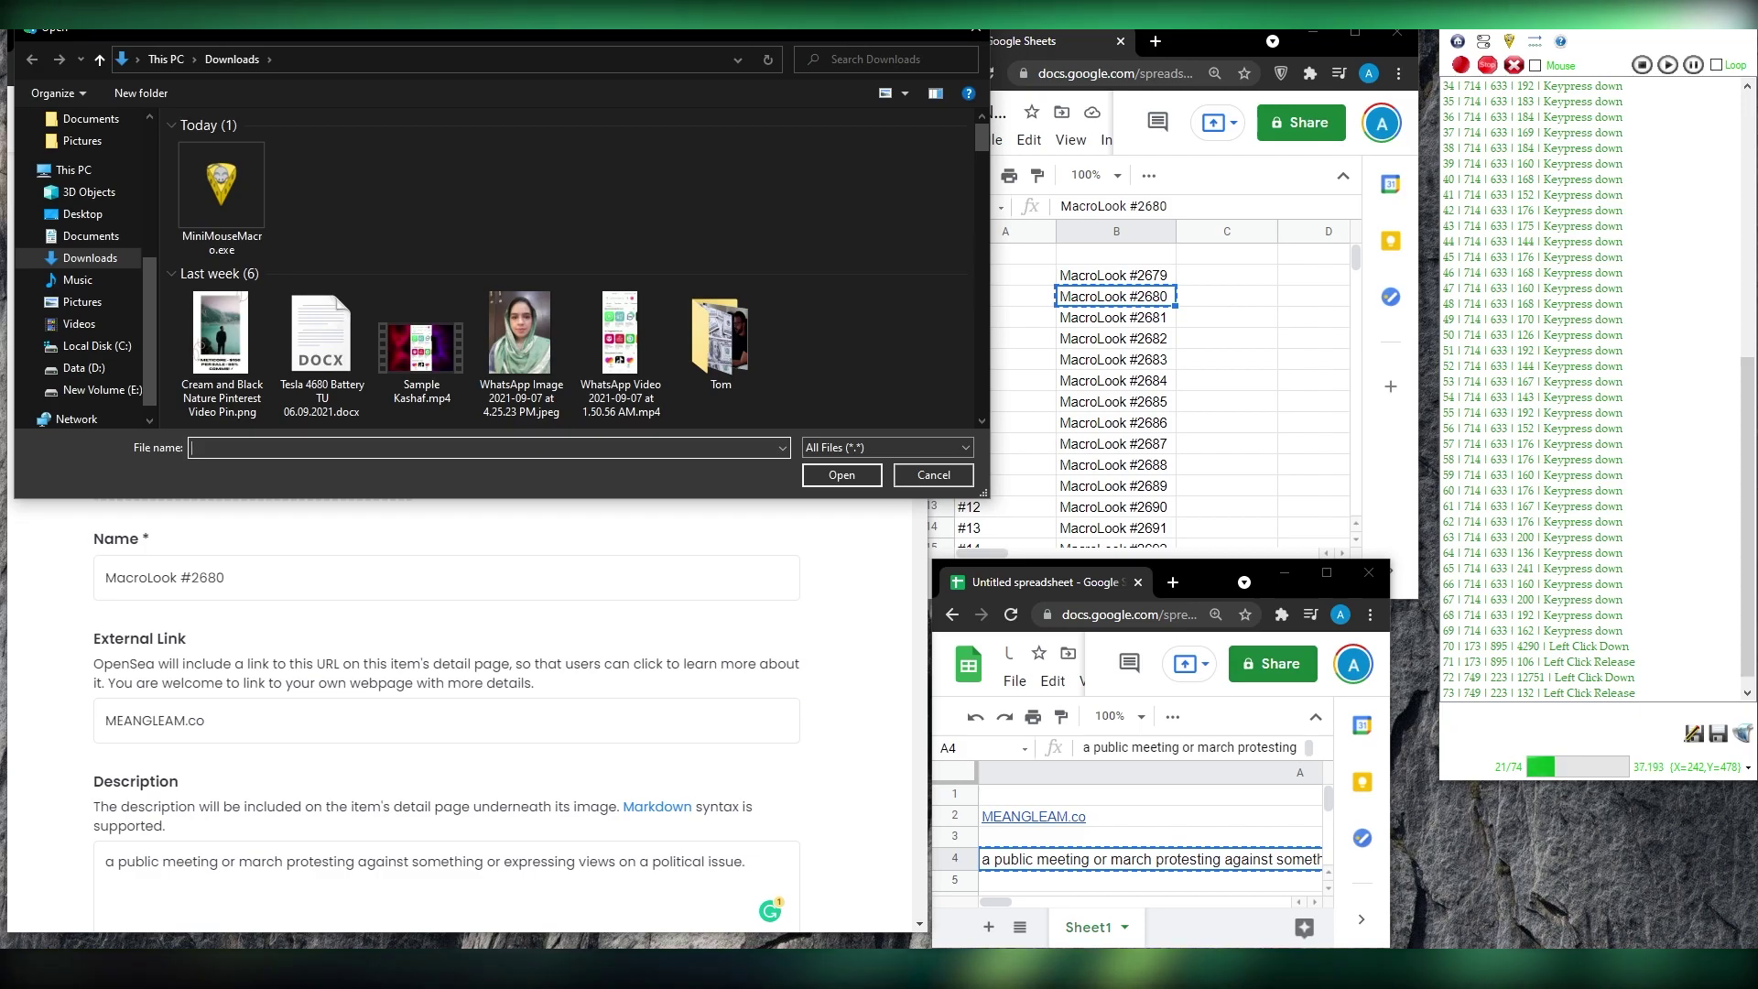
{"action": "key", "text": "Return"}
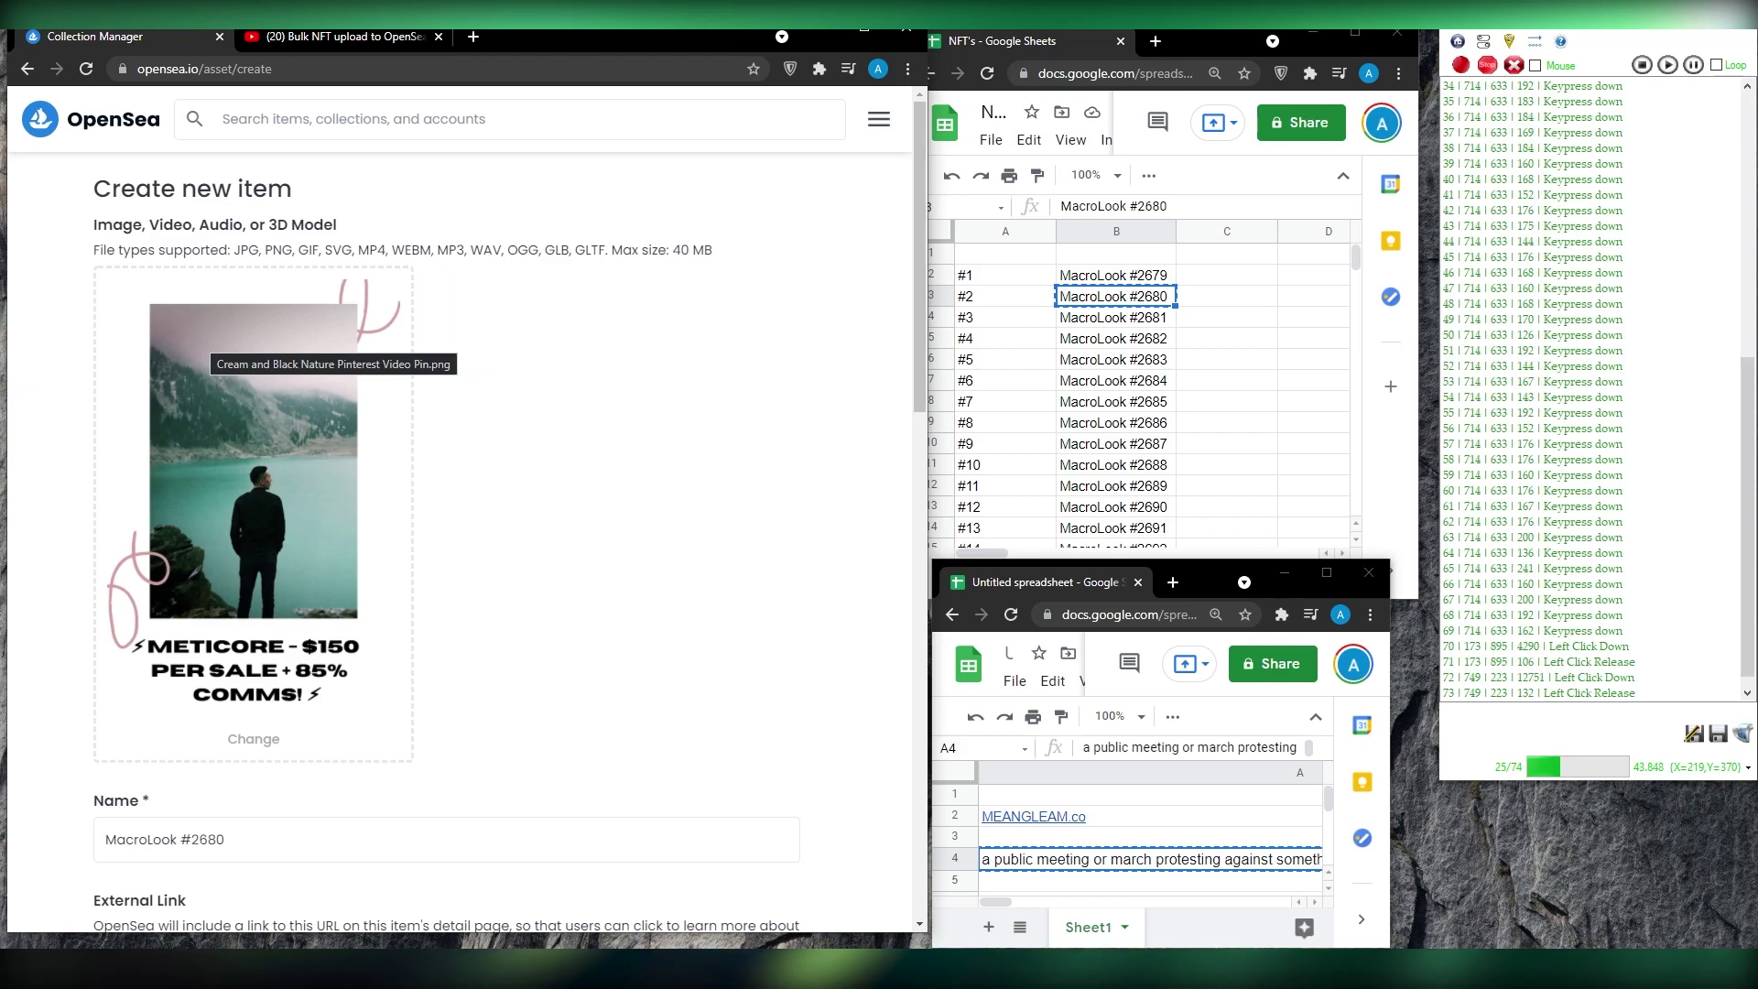
{"action": "key", "text": "Down"}
{"action": "key", "text": "Down"}
{"action": "key", "text": "Down"}
{"action": "key", "text": "Down"}
{"action": "key", "text": "Down"}
{"action": "key", "text": "Down"}
{"action": "key", "text": "Down"}
{"action": "key", "text": "Down"}
{"action": "key", "text": "Down"}
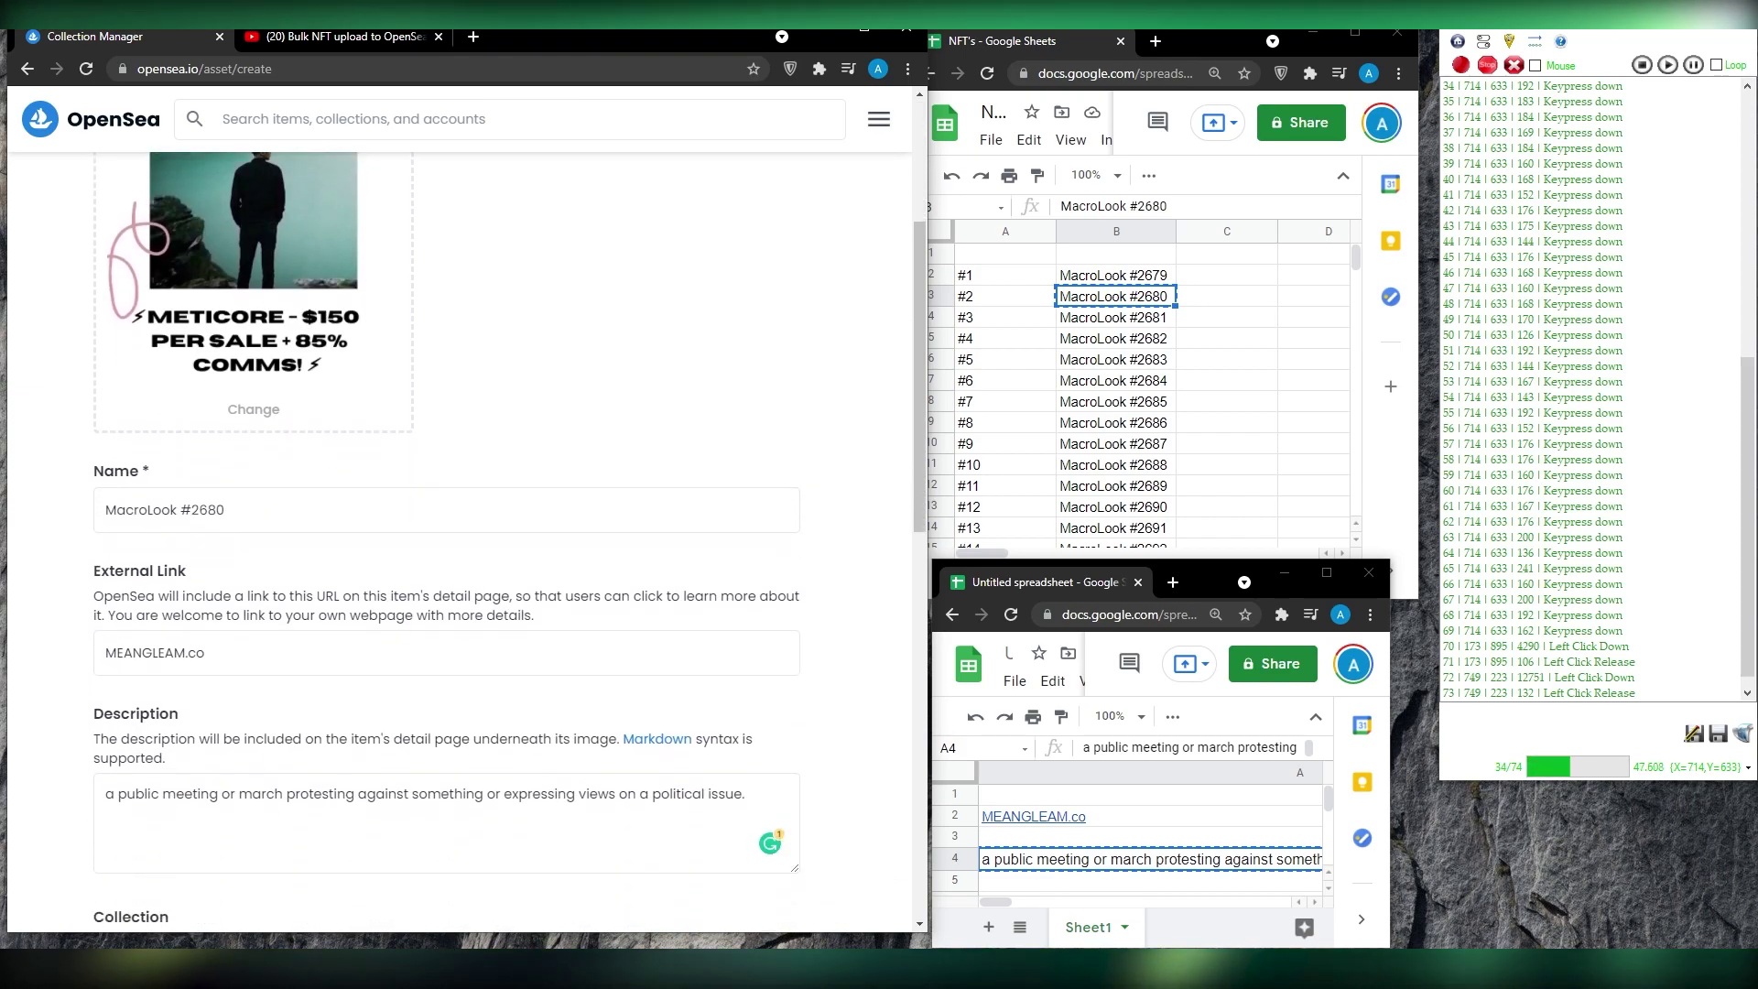
{"action": "key", "text": "Down"}
{"action": "key", "text": "Down"}
{"action": "key", "text": "Down"}
{"action": "key", "text": "Down"}
{"action": "key", "text": "Down"}
{"action": "key", "text": "Down"}
{"action": "key", "text": "Down"}
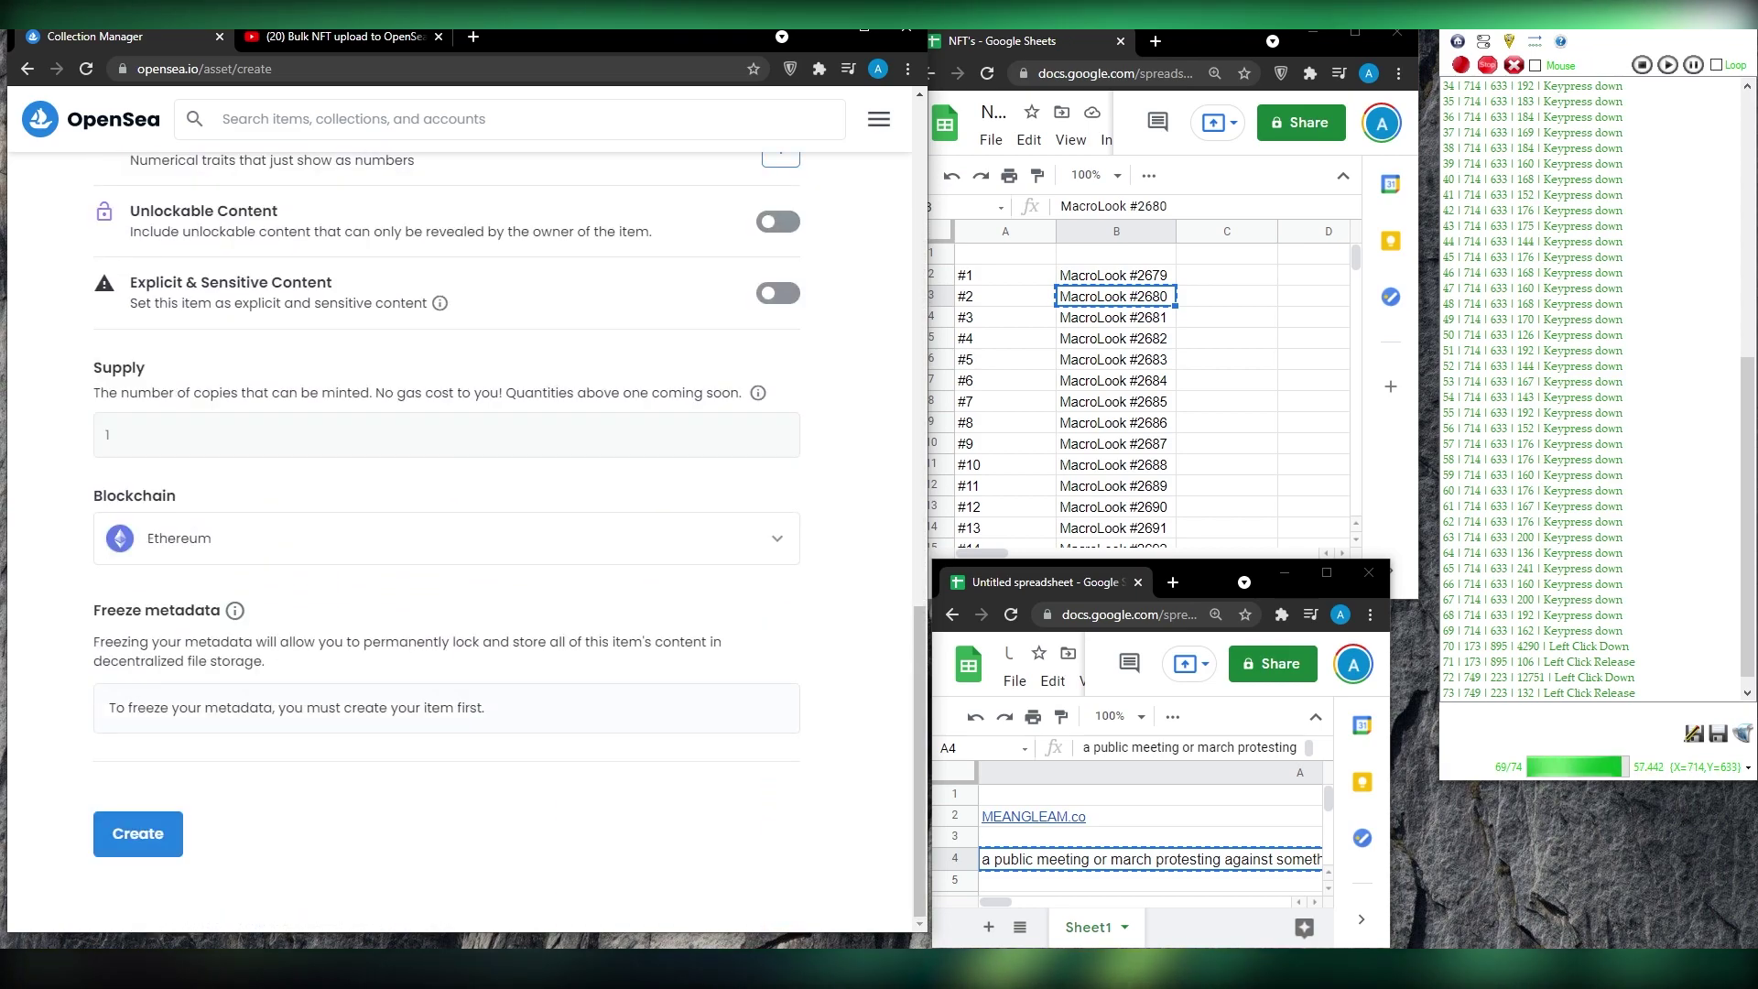
{"action": "left_click", "coordinate": [159, 820]}
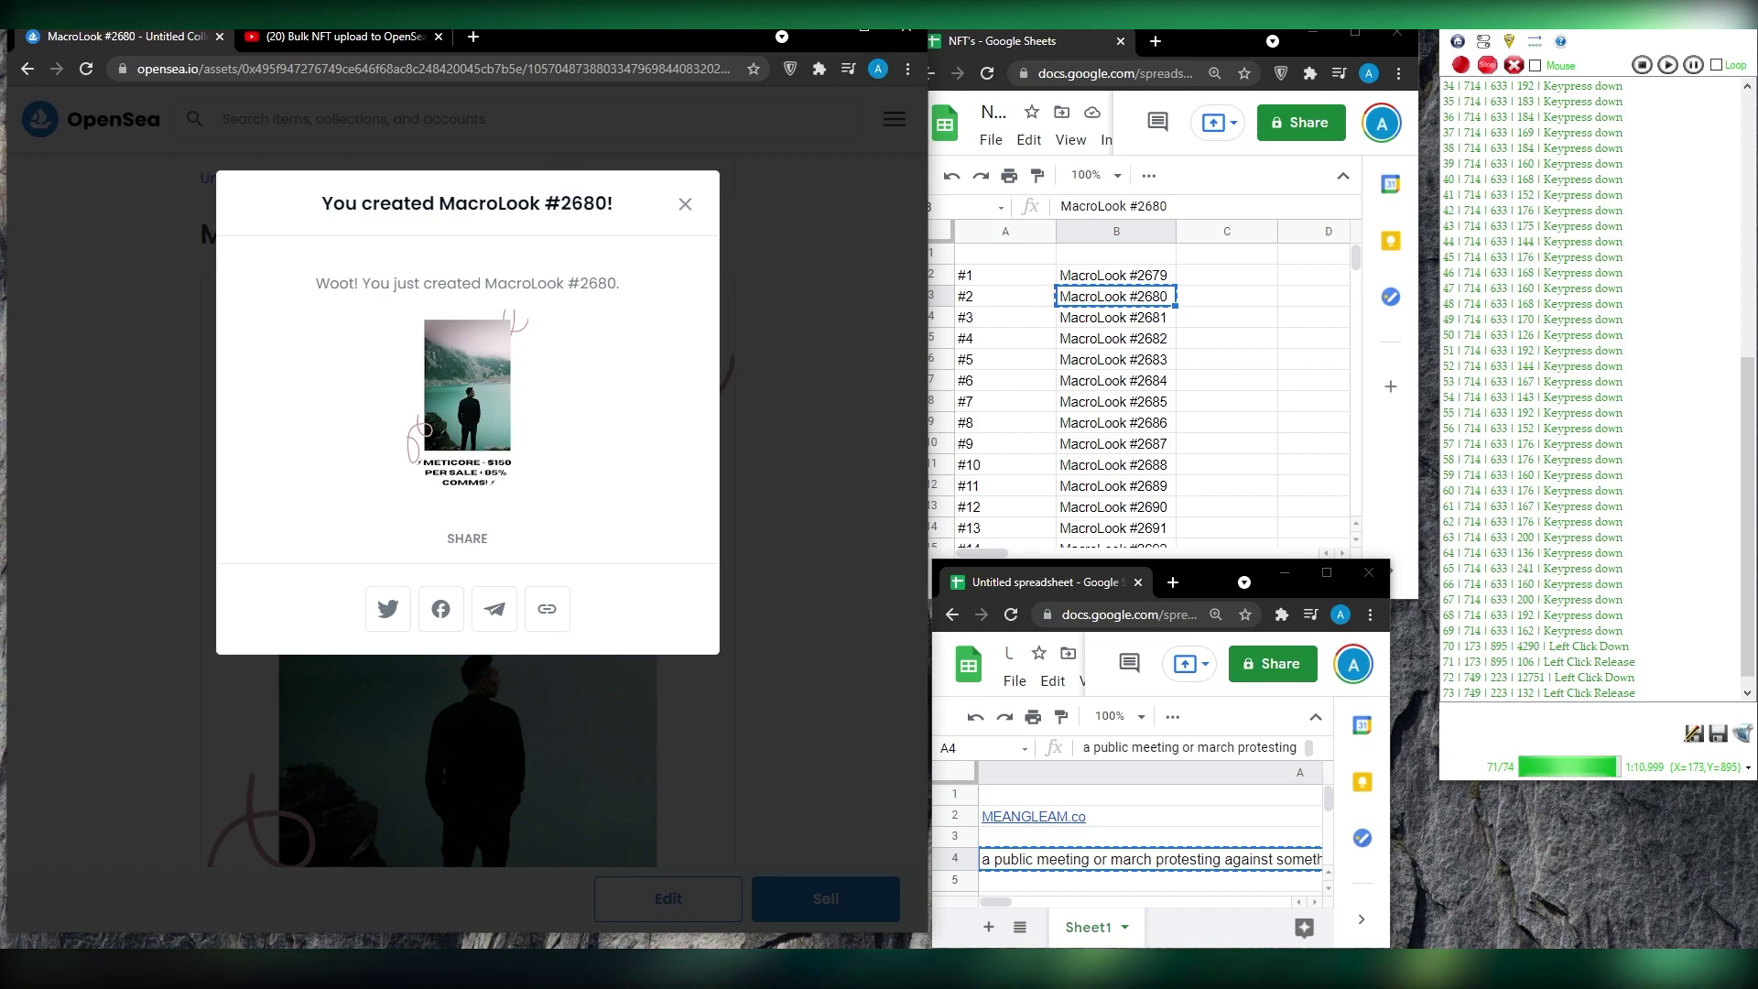
{"action": "left_click", "coordinate": [685, 204]}
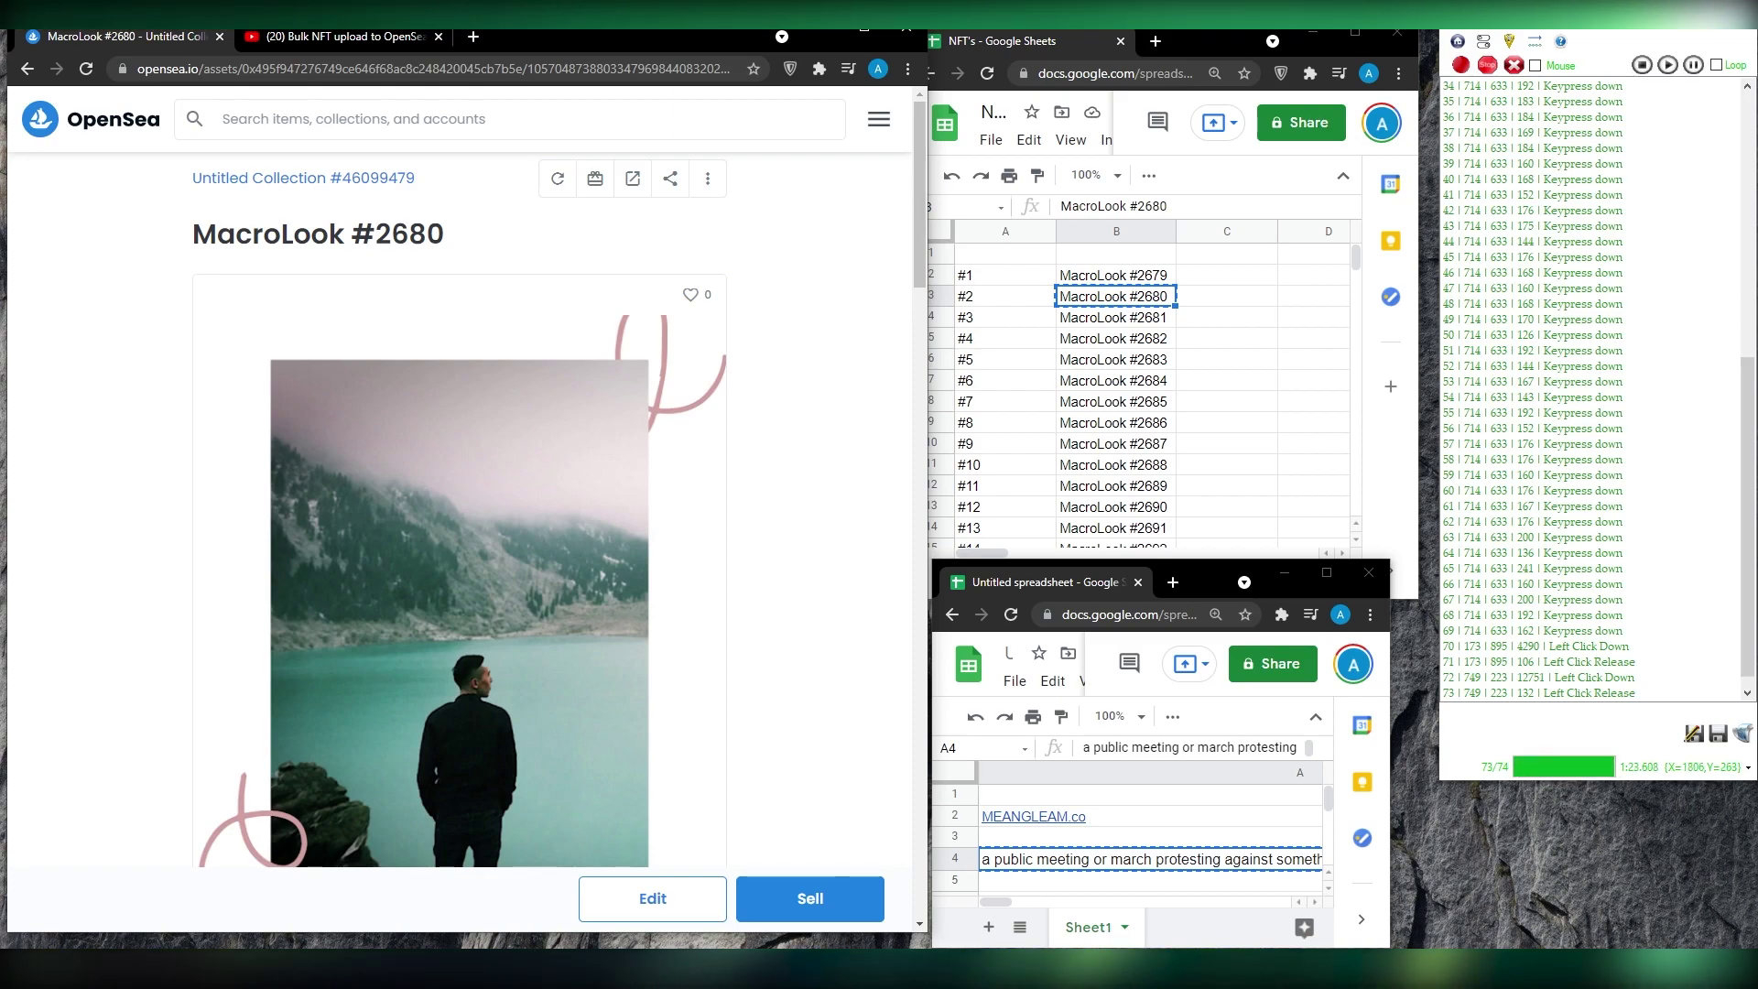
- Clear all recorded actions from the macro list
{"action": "left_click", "coordinate": [1515, 64]}
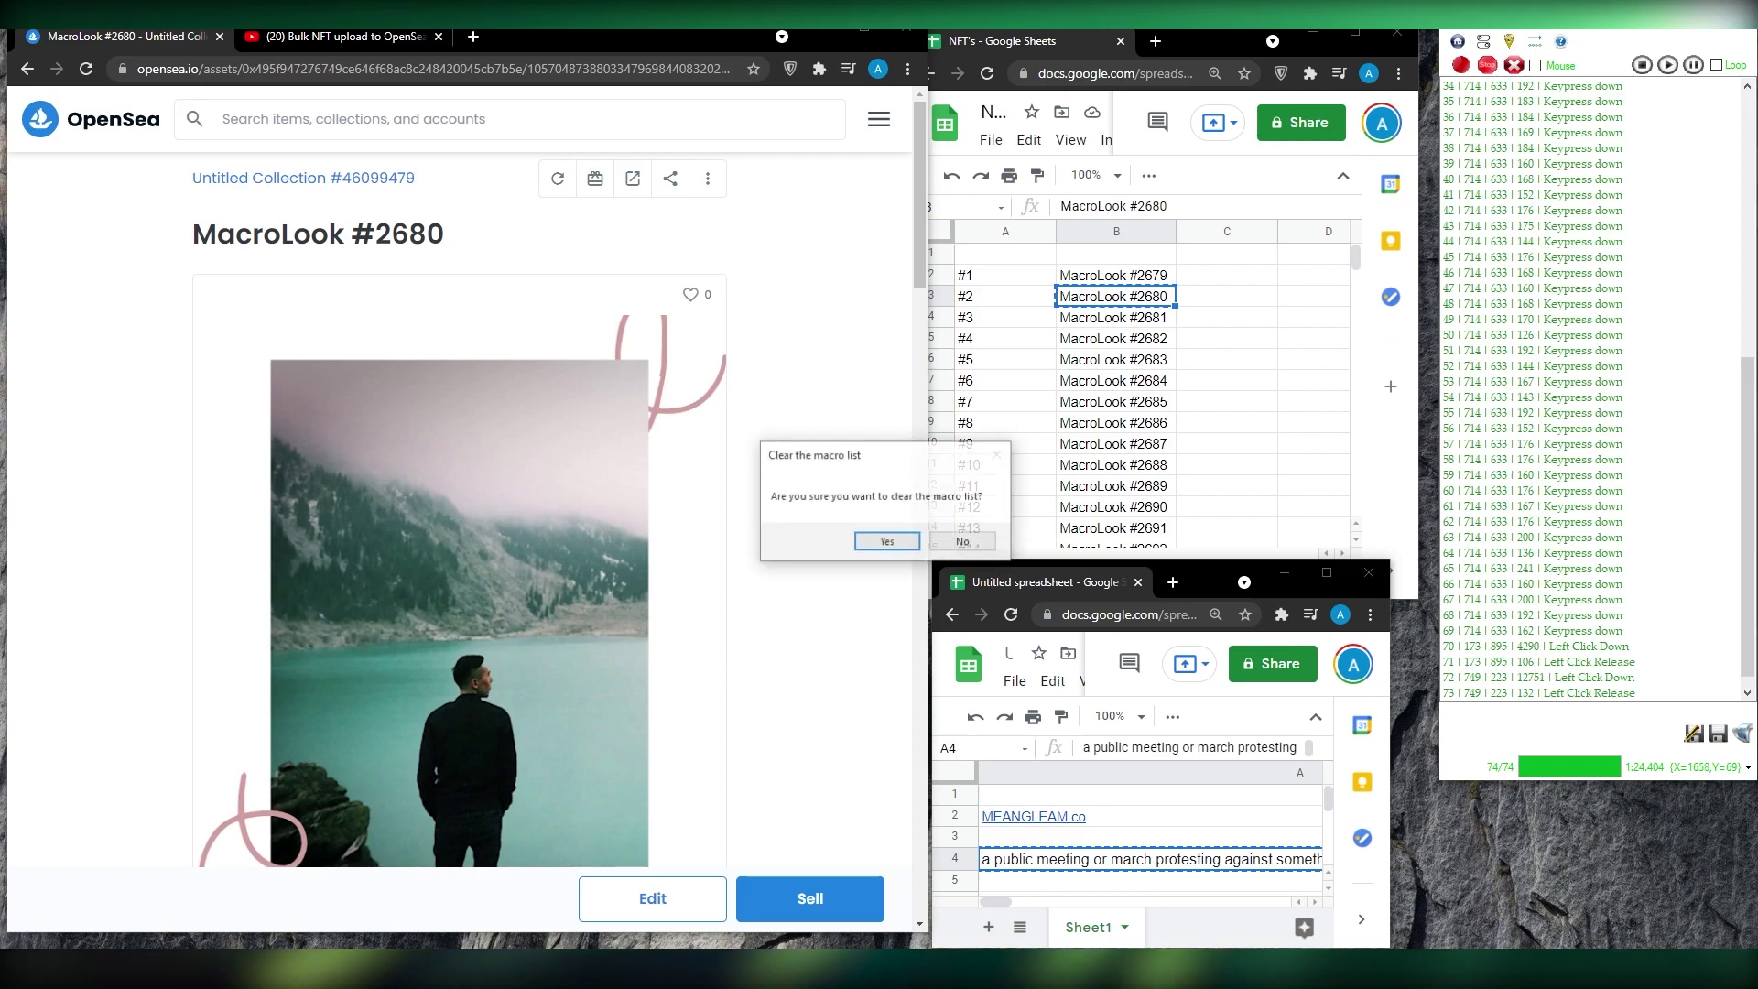
{"action": "left_click", "coordinate": [913, 538]}
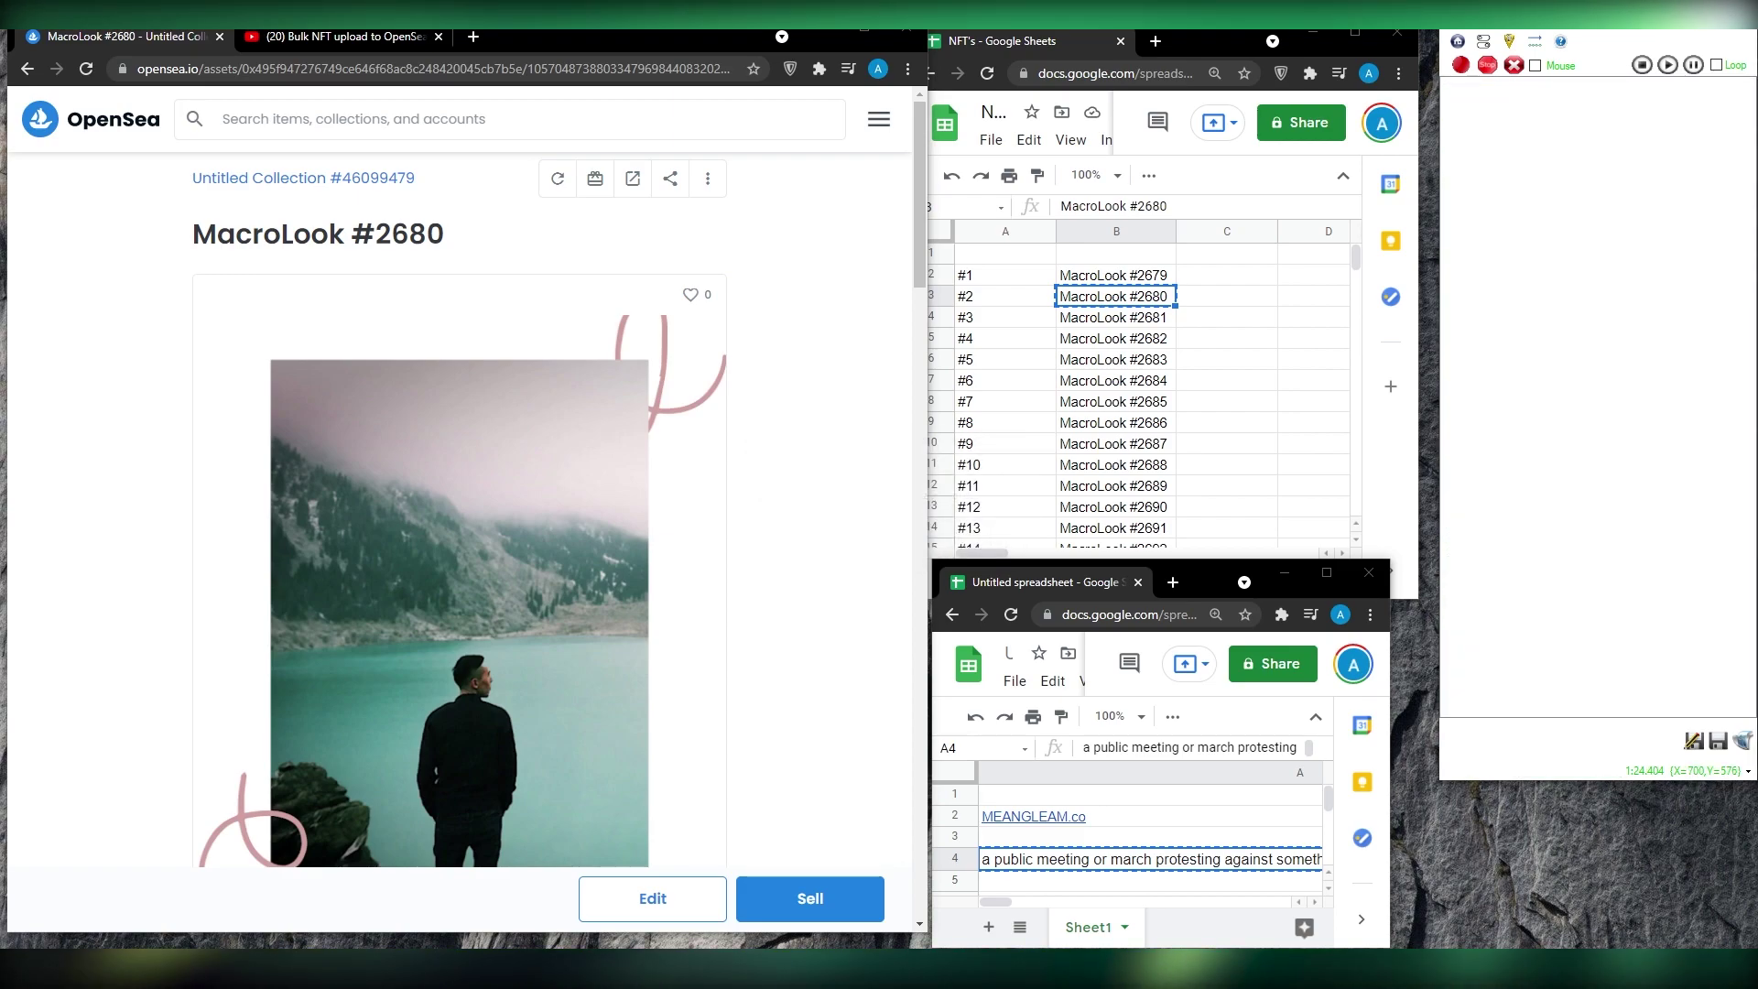
- Leave the MacroLook #2680 page for the OpenSea home page and start another new item
{"action": "scroll", "coordinate": [641, 528], "scroll_direction": "down", "scroll_amount": 6}
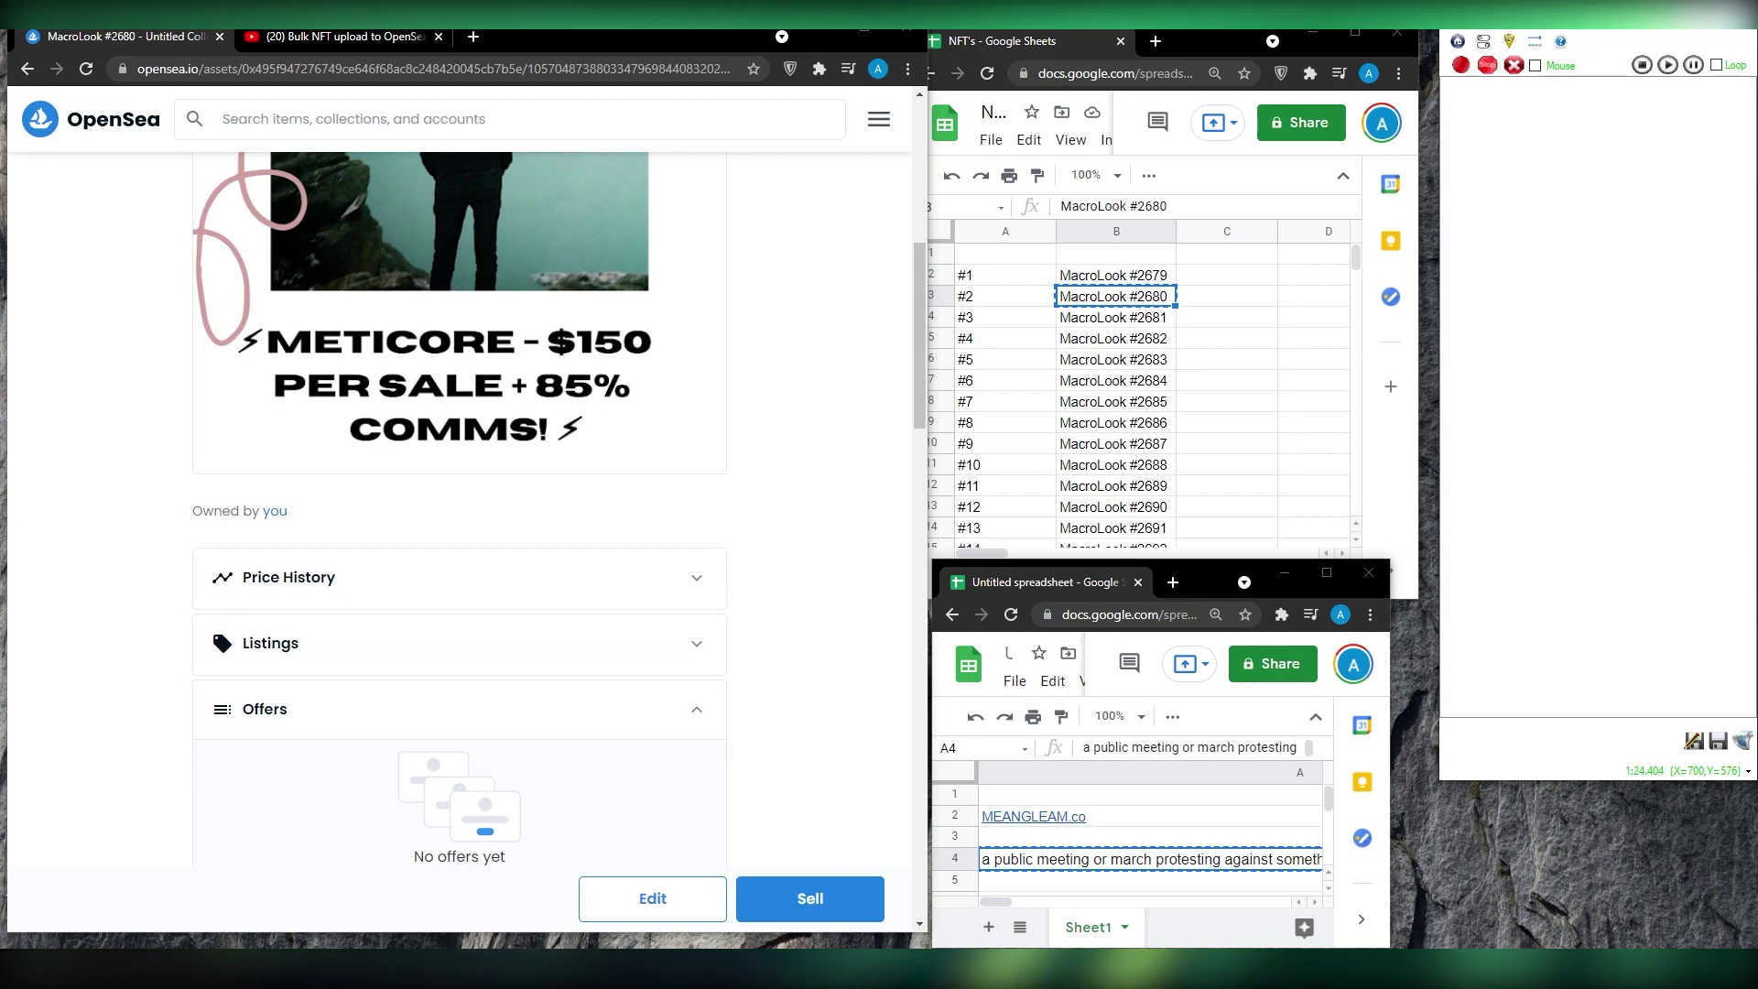
{"action": "left_click", "coordinate": [89, 119]}
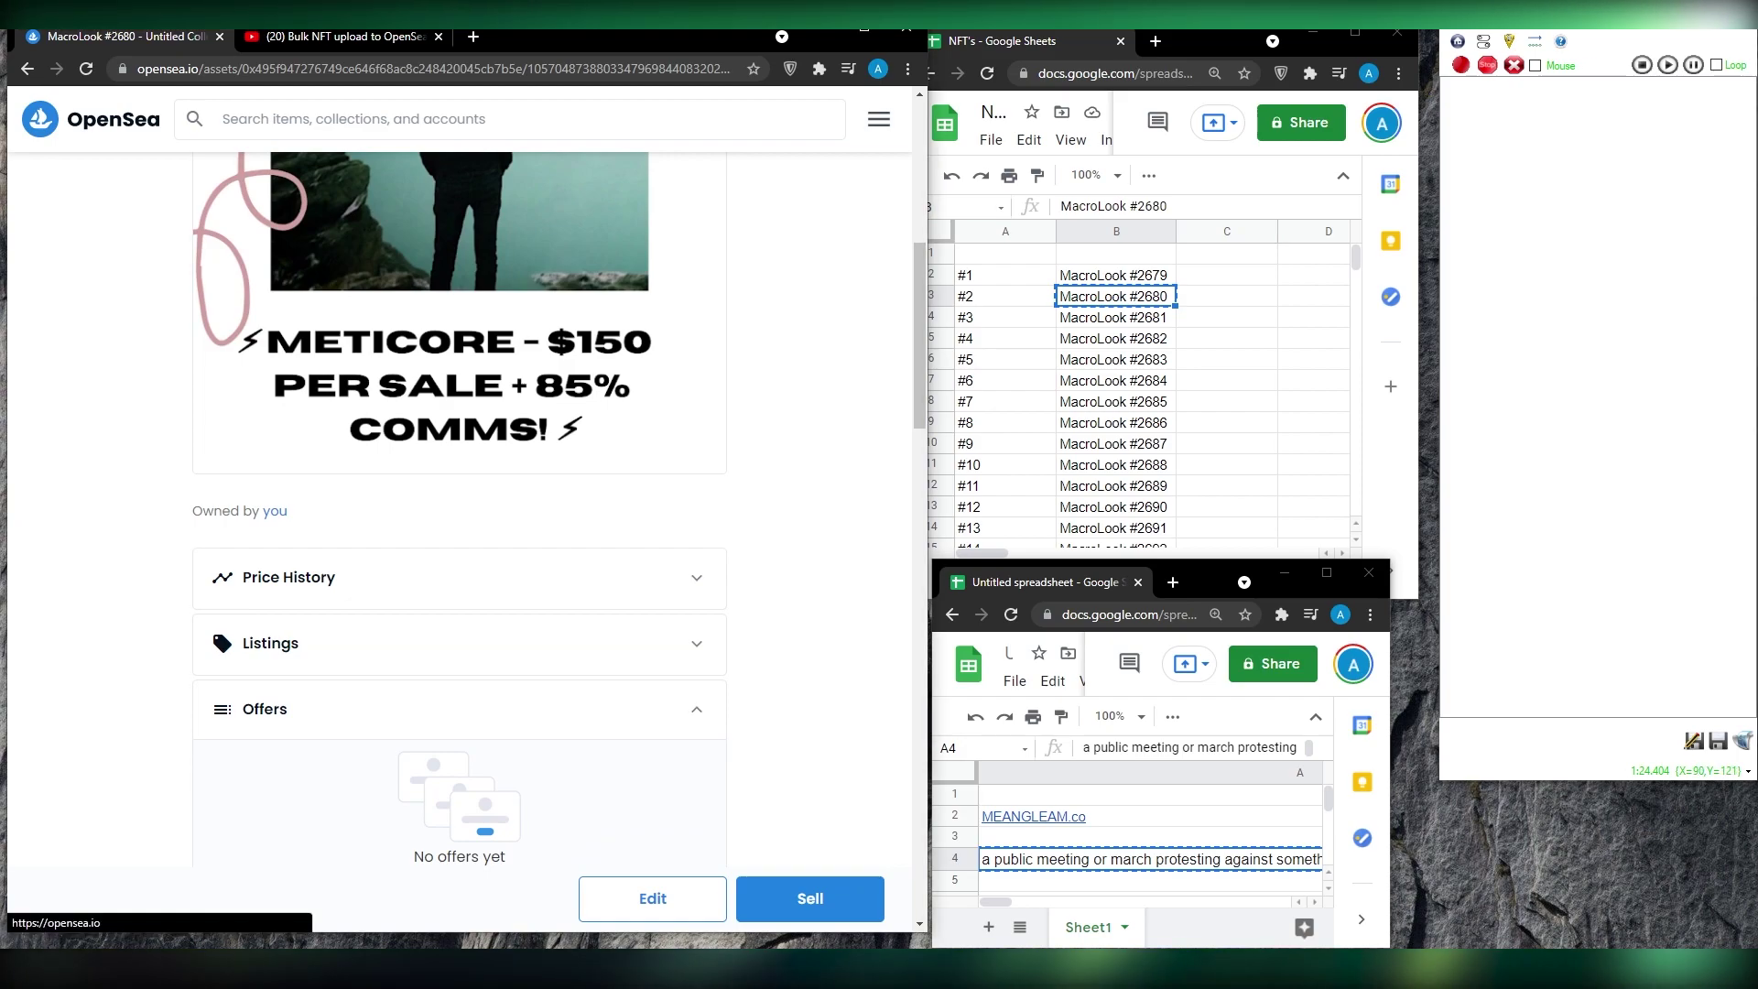
{"action": "left_click", "coordinate": [21, 74]}
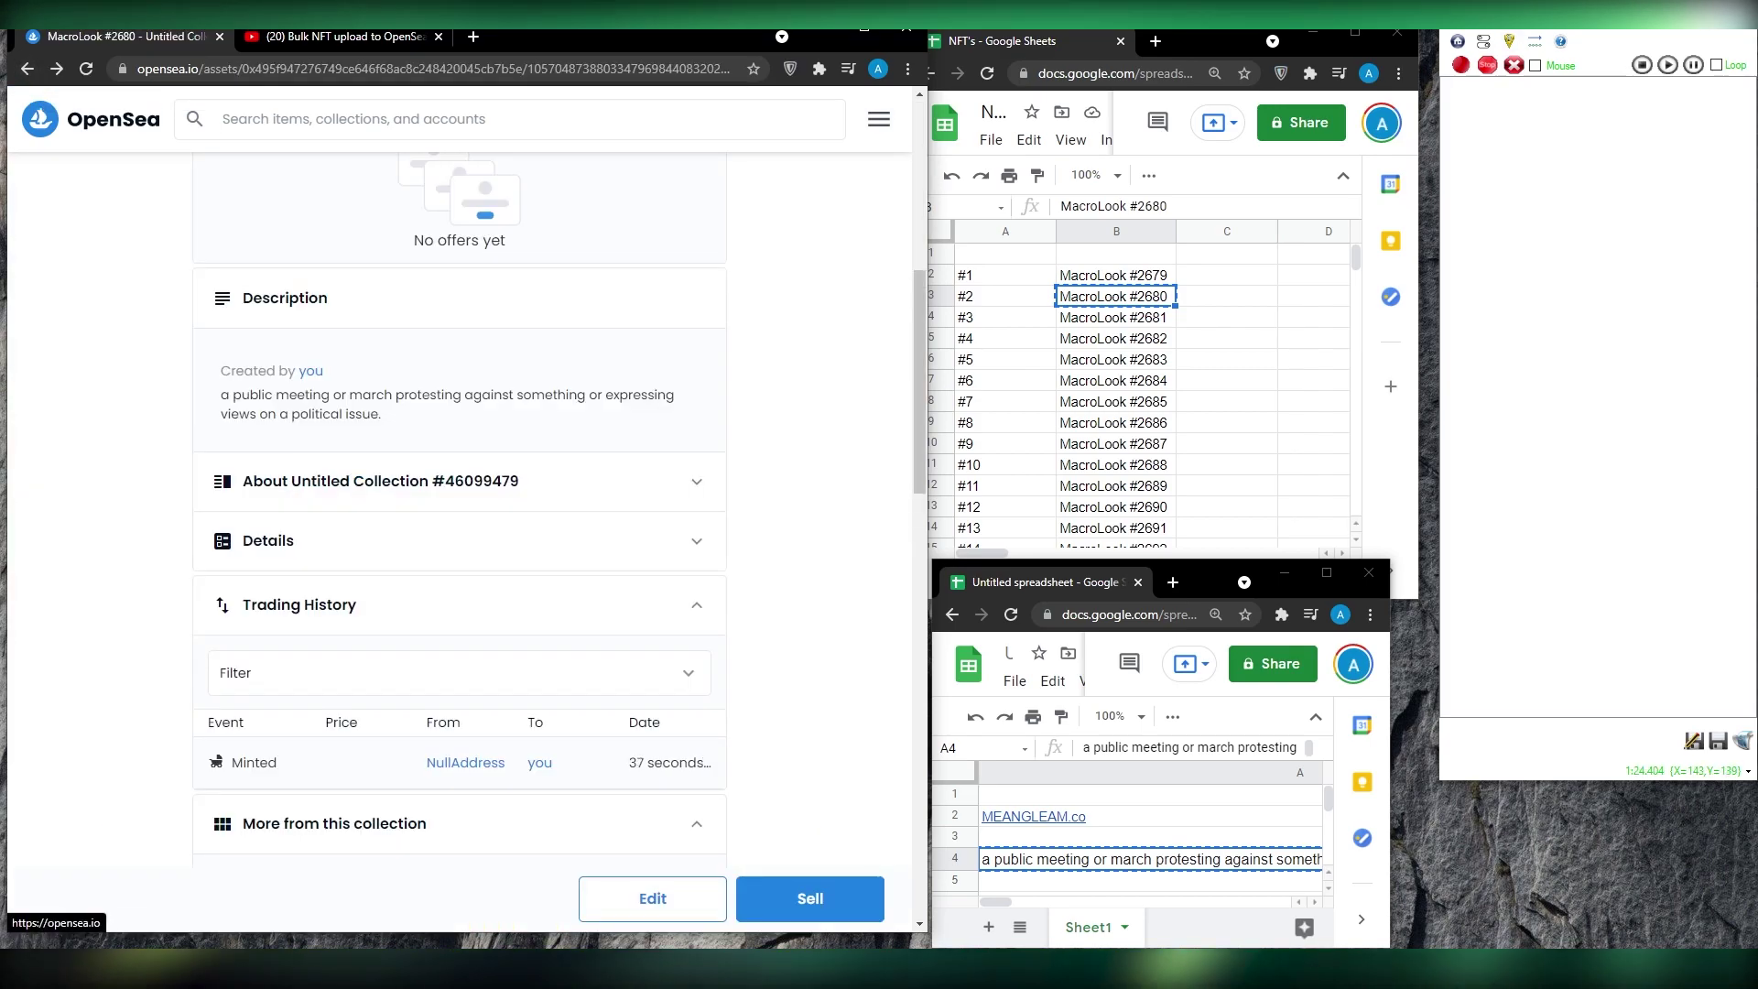
{"action": "left_click", "coordinate": [131, 121]}
{"action": "left_click", "coordinate": [301, 485]}
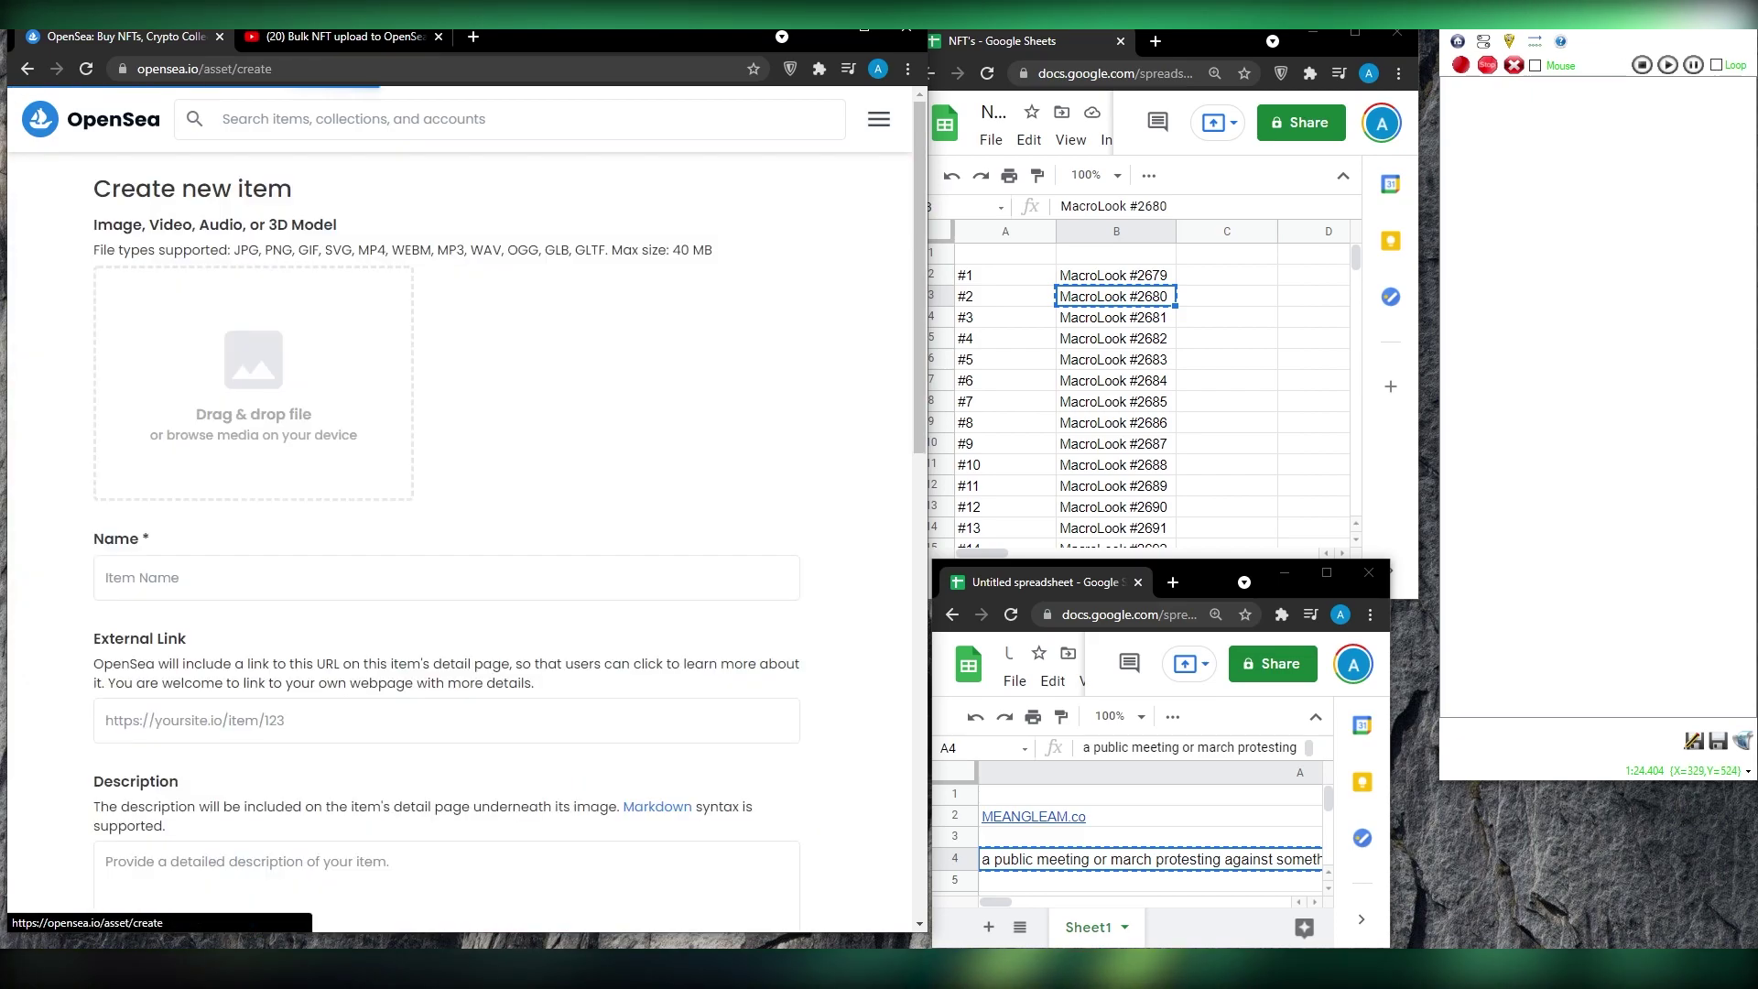